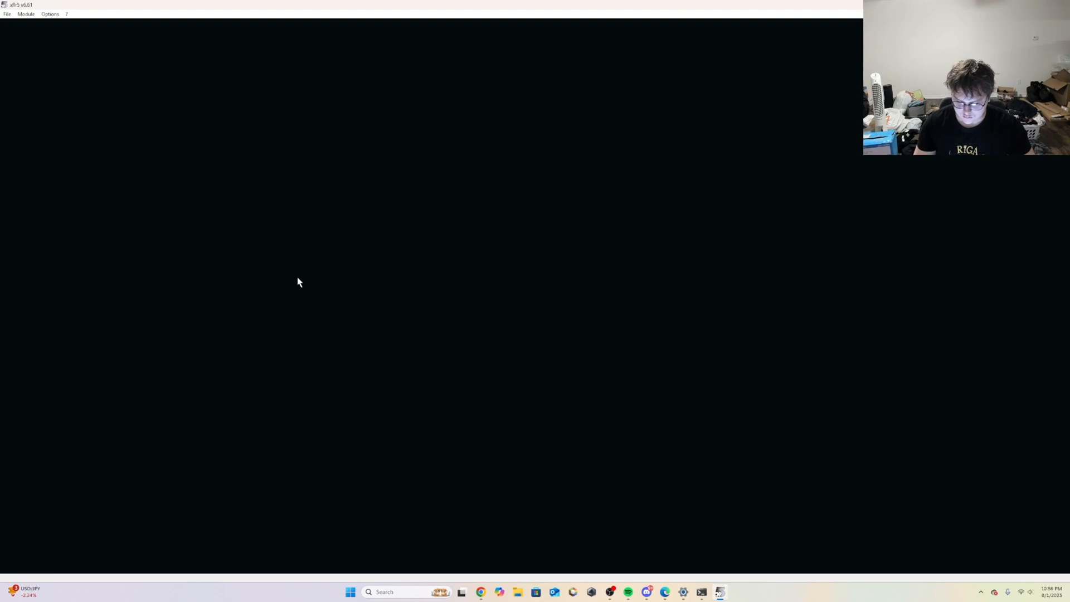
# - Create a NACA 4412 foil with 200 panels in Direct Foil Design, keeping its suggested name
pyautogui.click(22, 14)
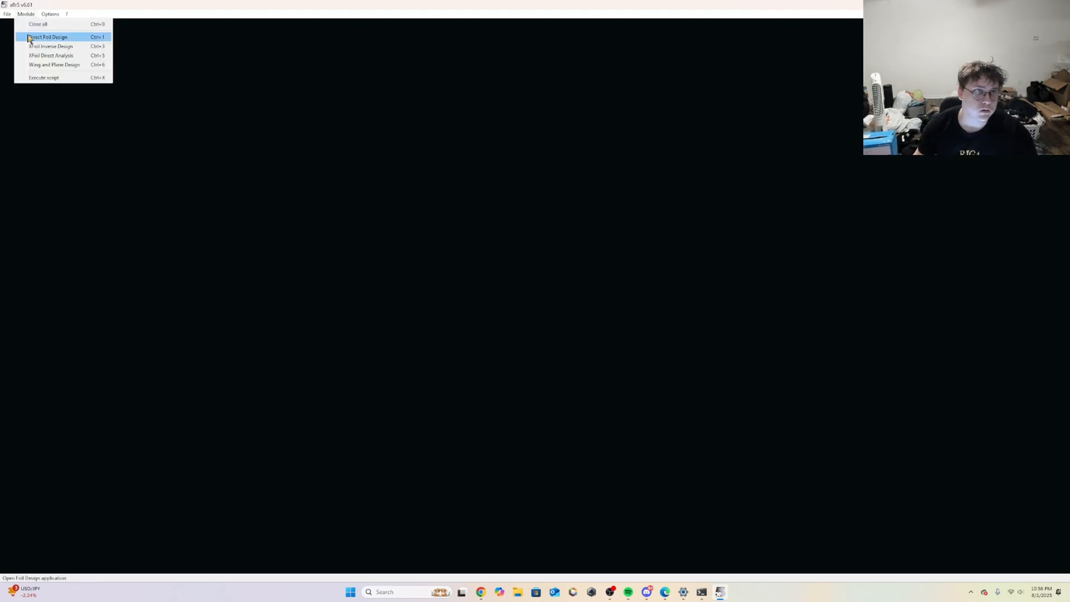
pyautogui.click(31, 37)
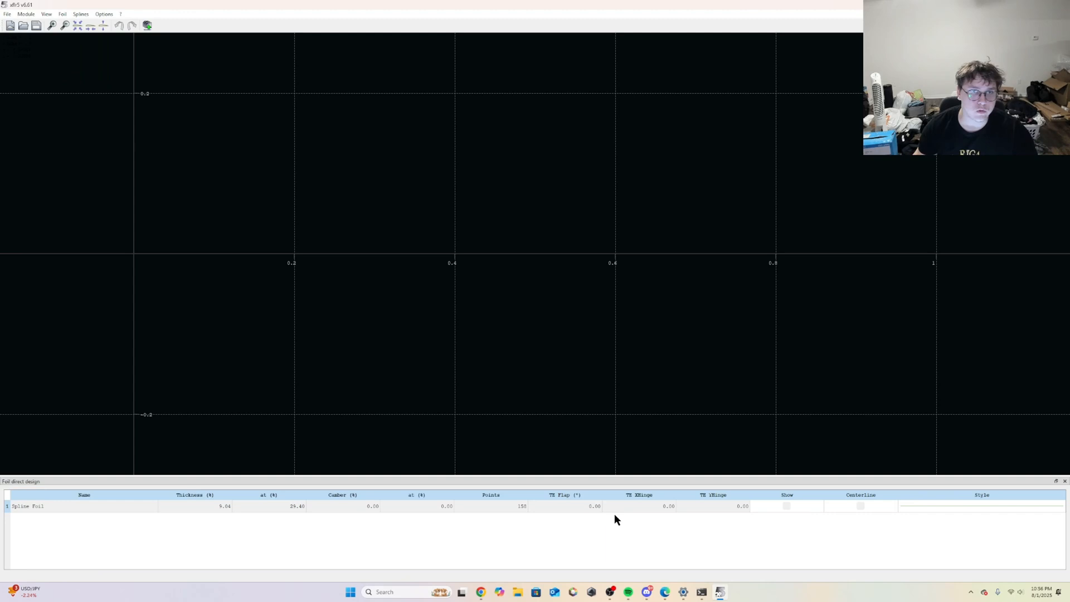
pyautogui.click(63, 14)
pyautogui.click(122, 191)
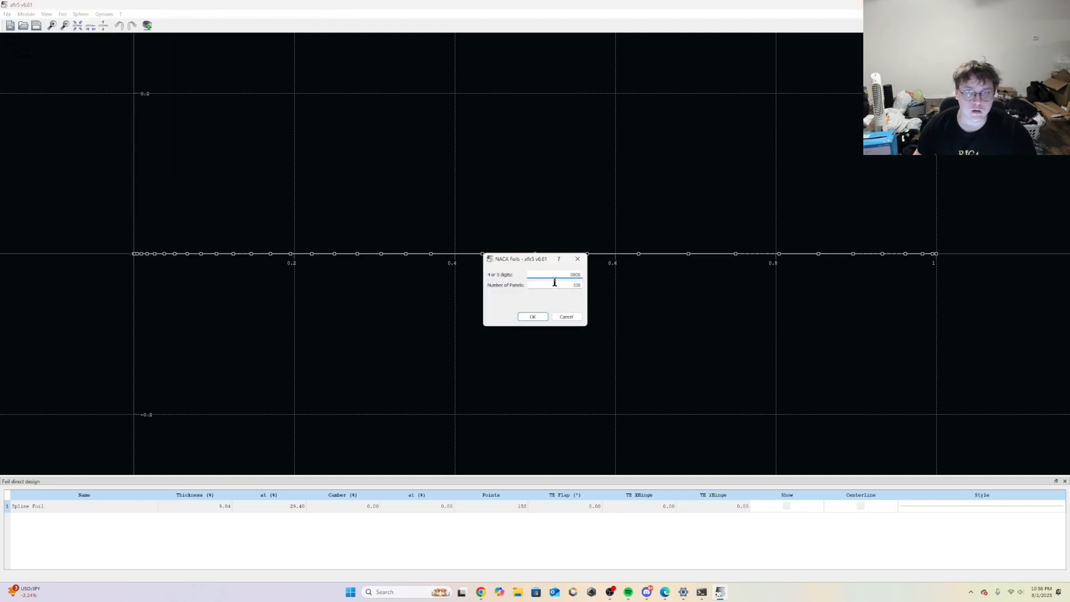
pyautogui.write('4412')
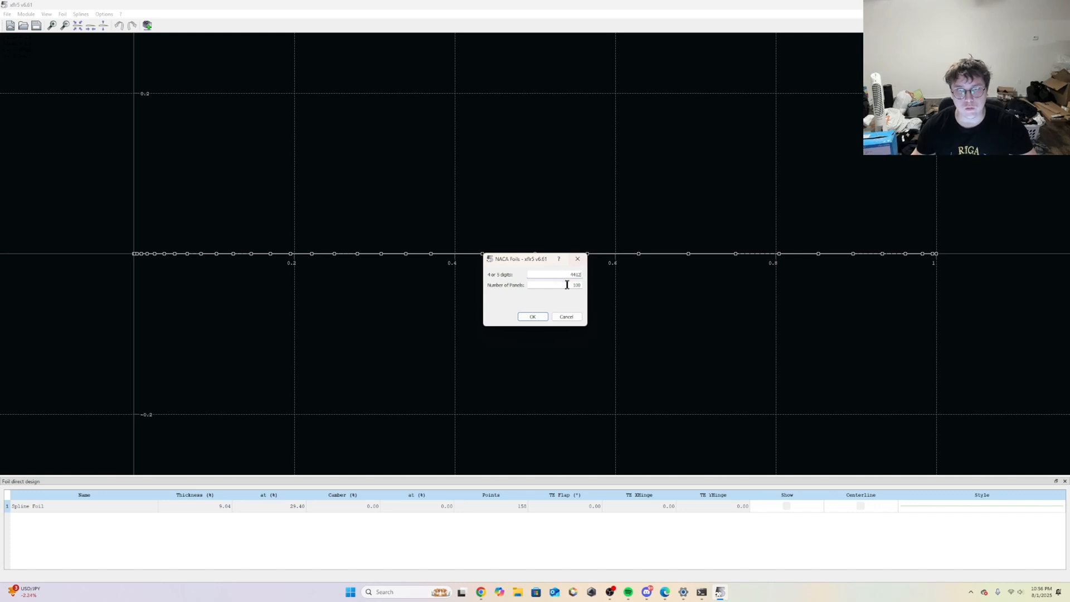
pyautogui.press('Tab')
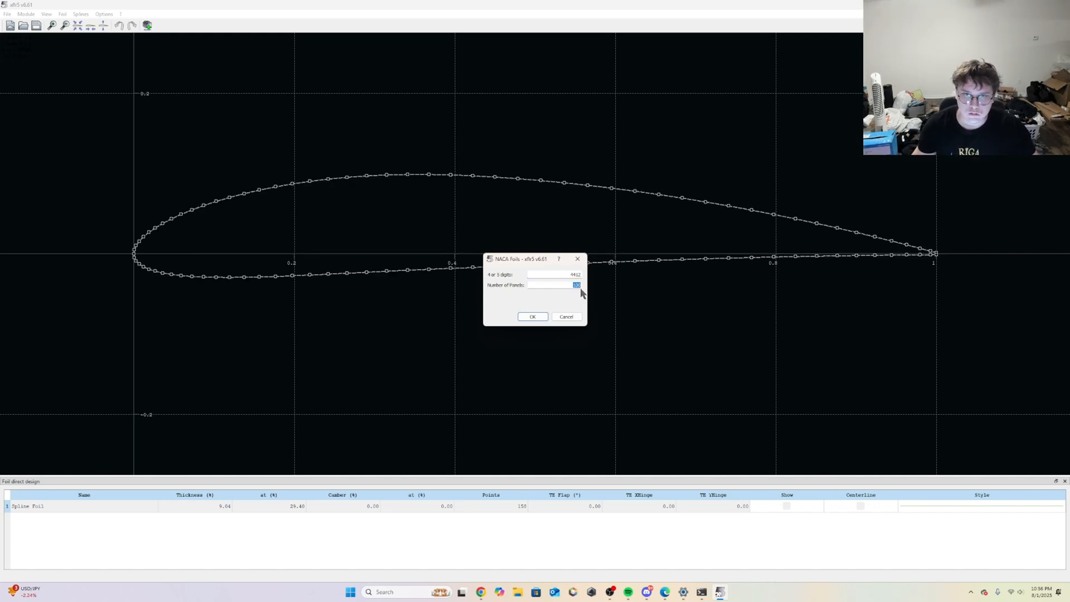
pyautogui.write('2')
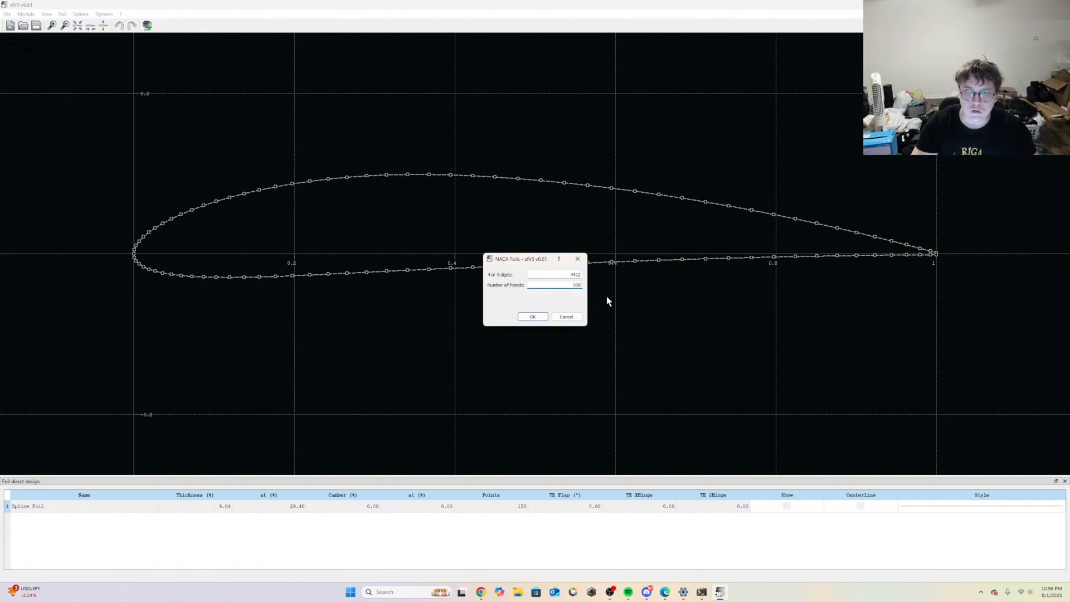
pyautogui.write('00')
pyautogui.click(532, 316)
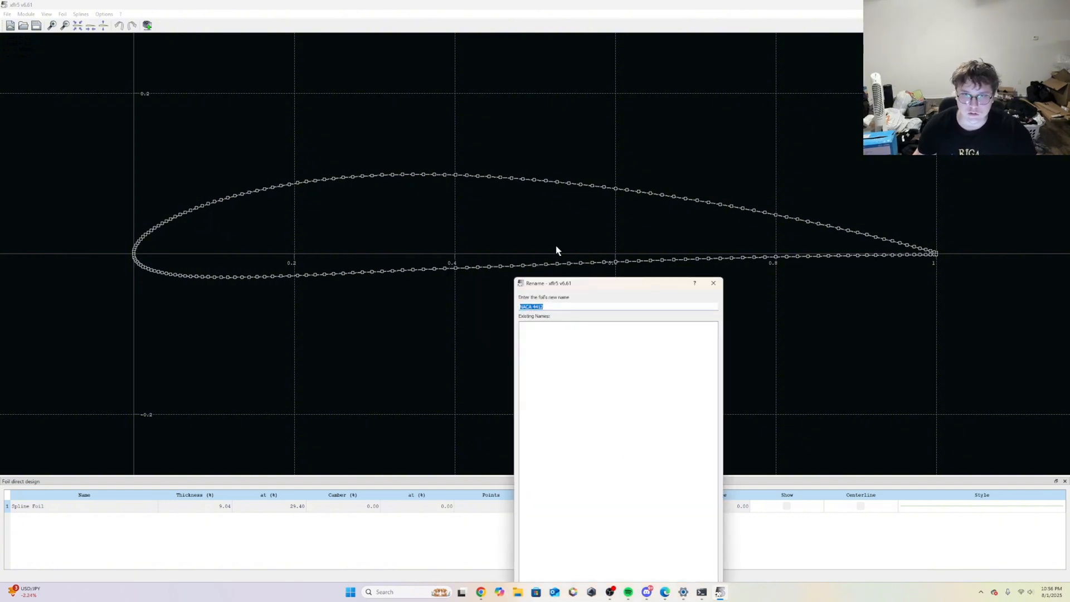
pyautogui.click(612, 460)
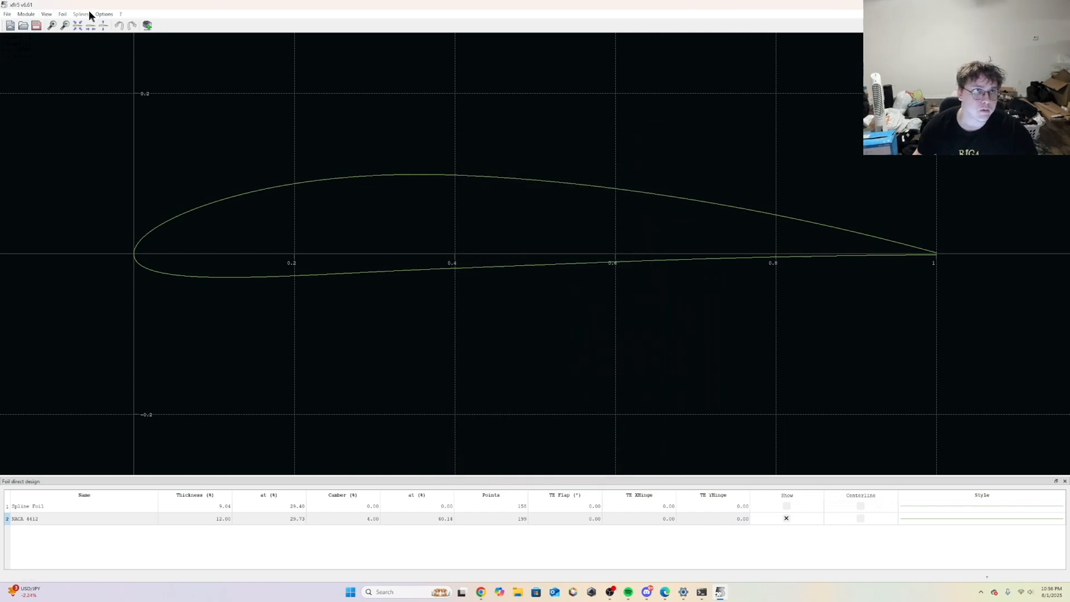
# - Run a multi-threaded batch analysis of the NACA 4412 foil in XFoil Direct Analysis for alpha from -5 to 20 degrees
pyautogui.click(26, 14)
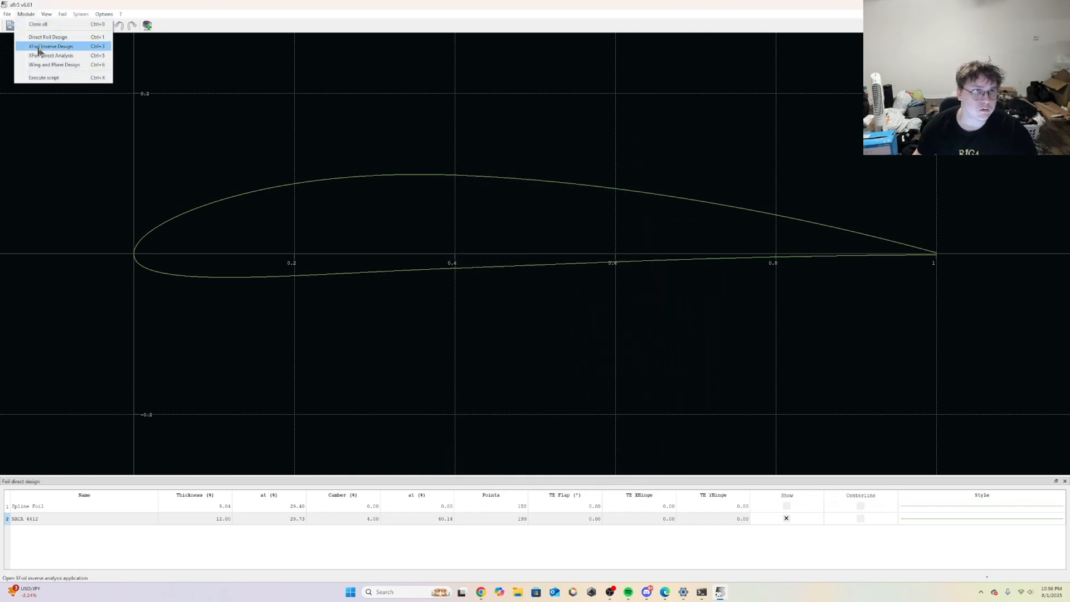
pyautogui.click(40, 56)
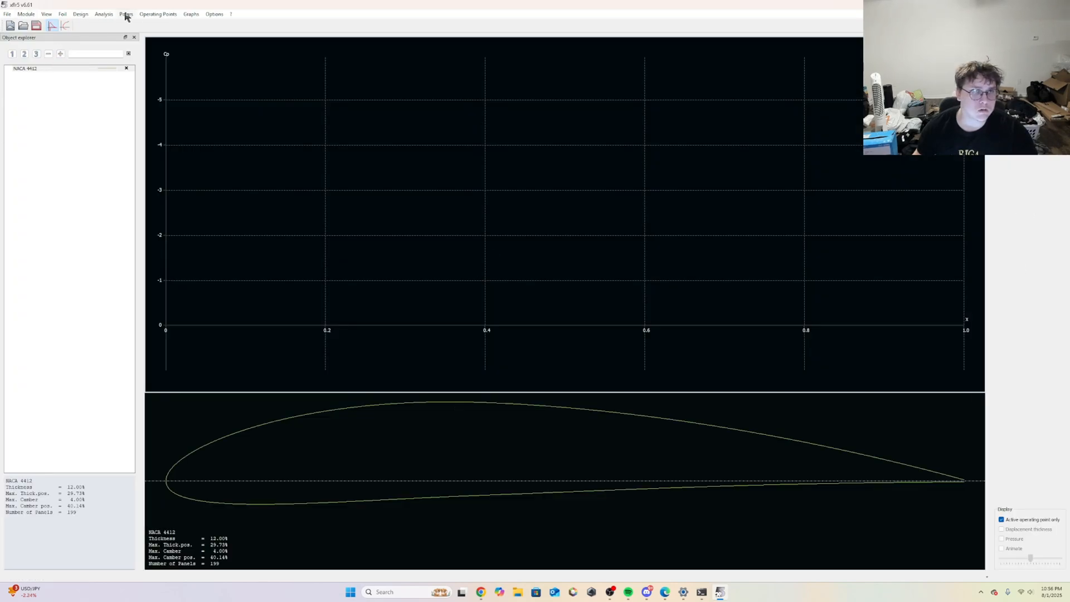
pyautogui.click(105, 14)
pyautogui.click(120, 33)
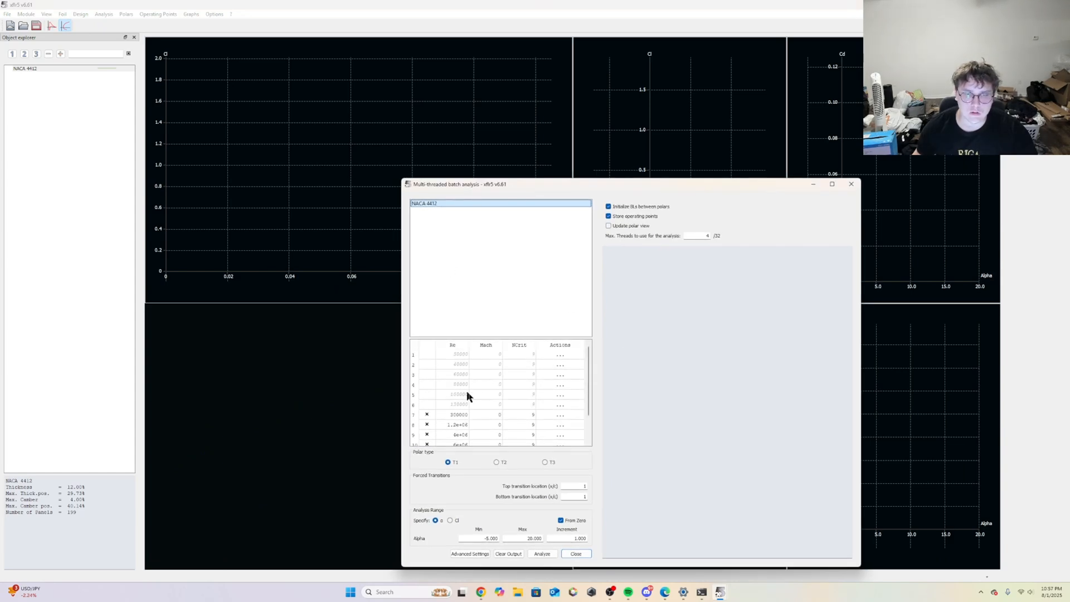
pyautogui.scroll(-1, 469, 429)
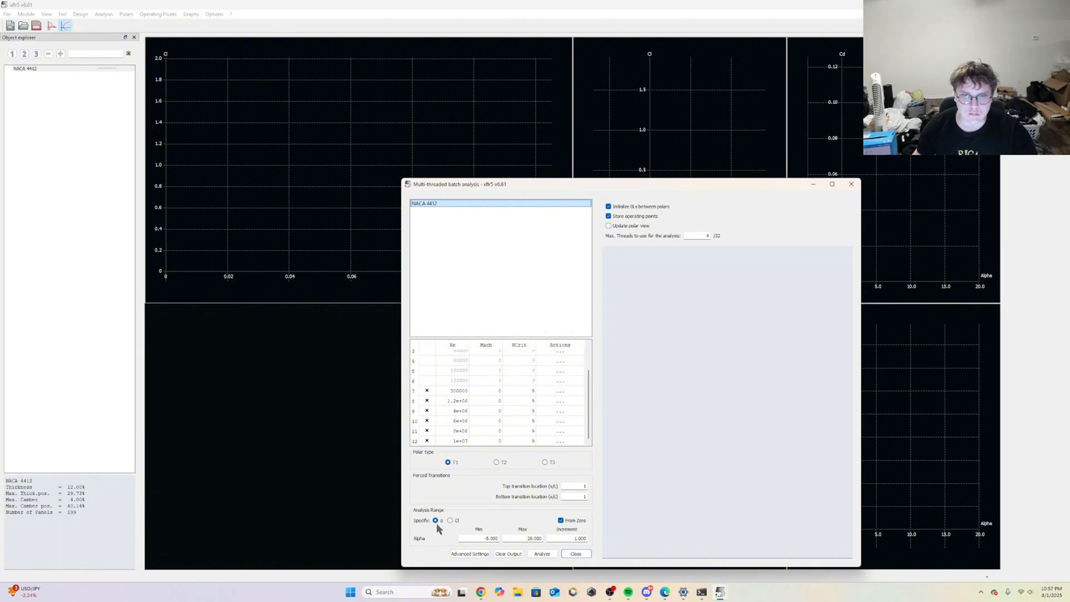
pyautogui.doubleClick(484, 539)
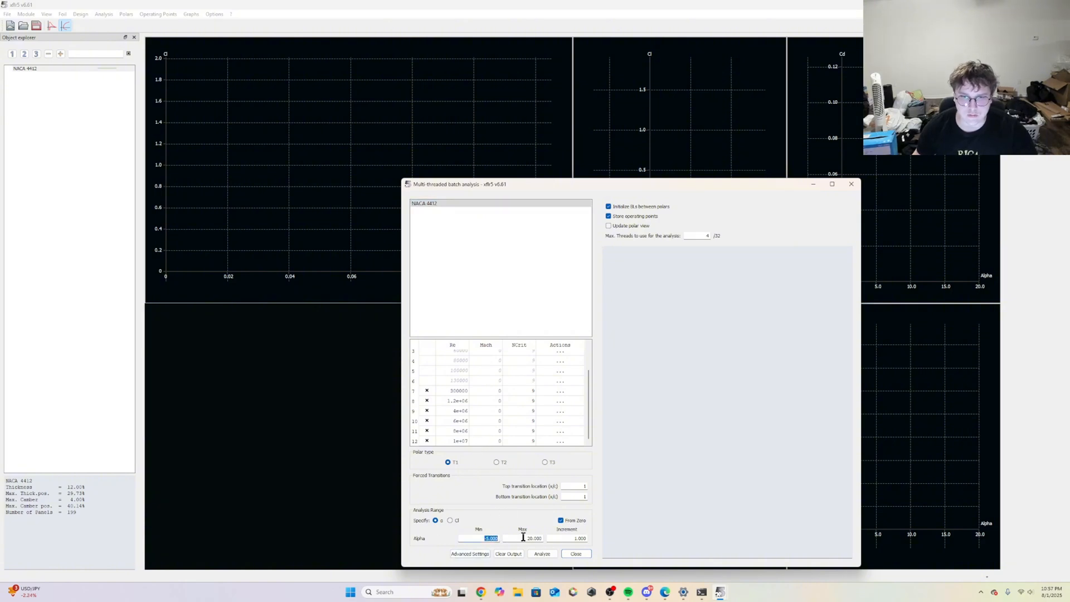
pyautogui.press('Tab')
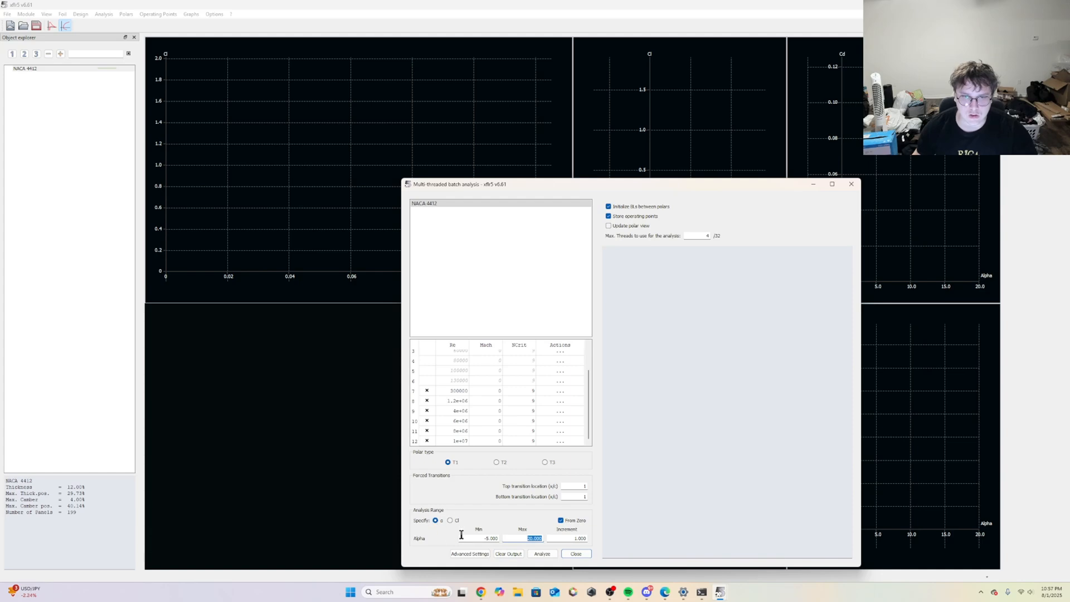
pyautogui.click(543, 553)
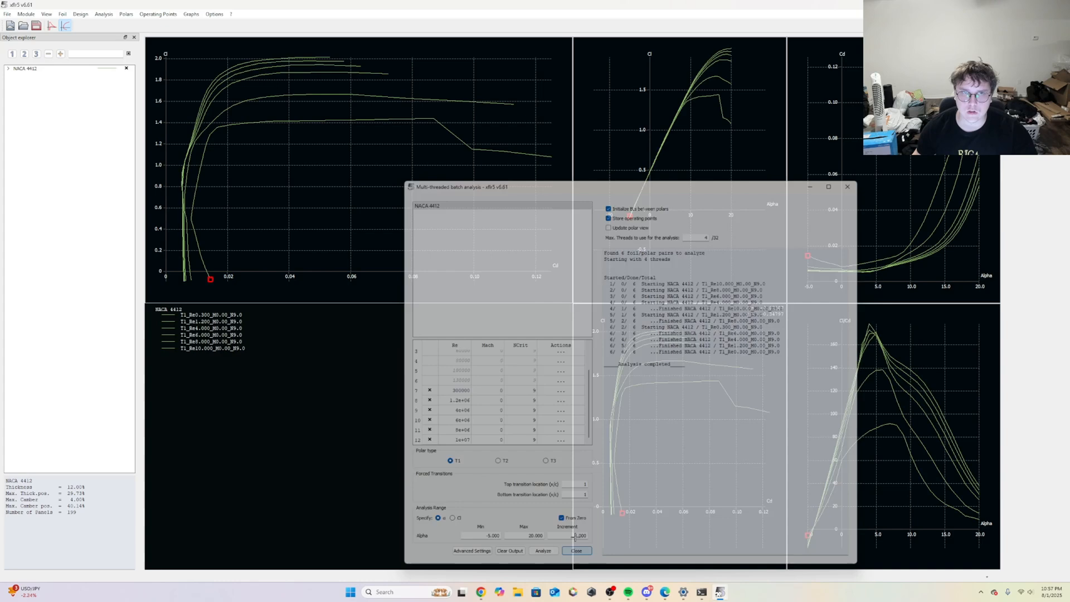
pyautogui.click(578, 554)
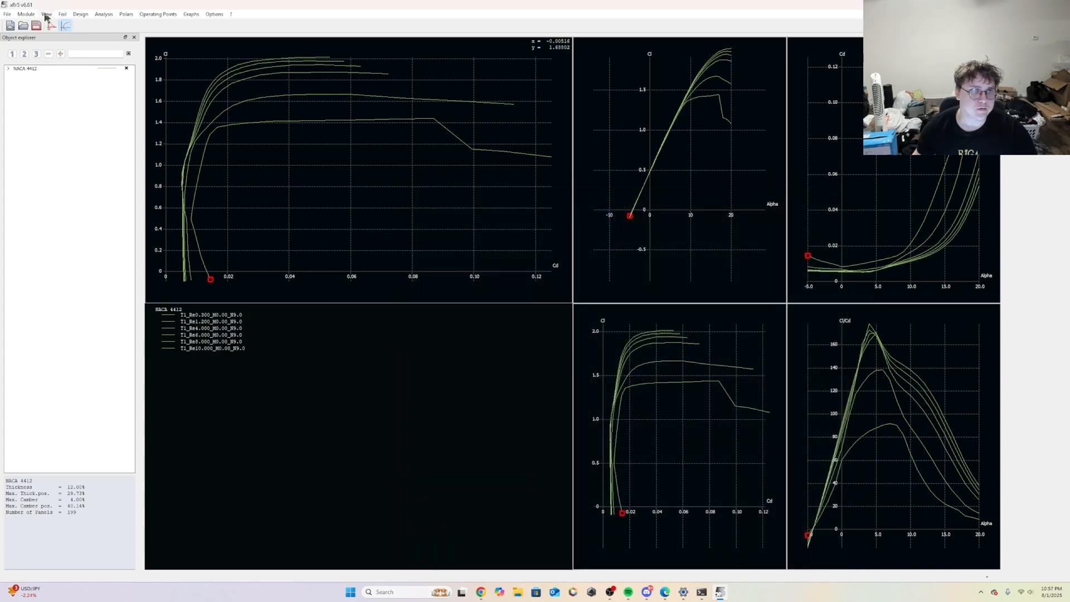
# - Define a new plane in Wing and Plane Design and remove its elevator and fin
pyautogui.click(27, 14)
pyautogui.click(34, 65)
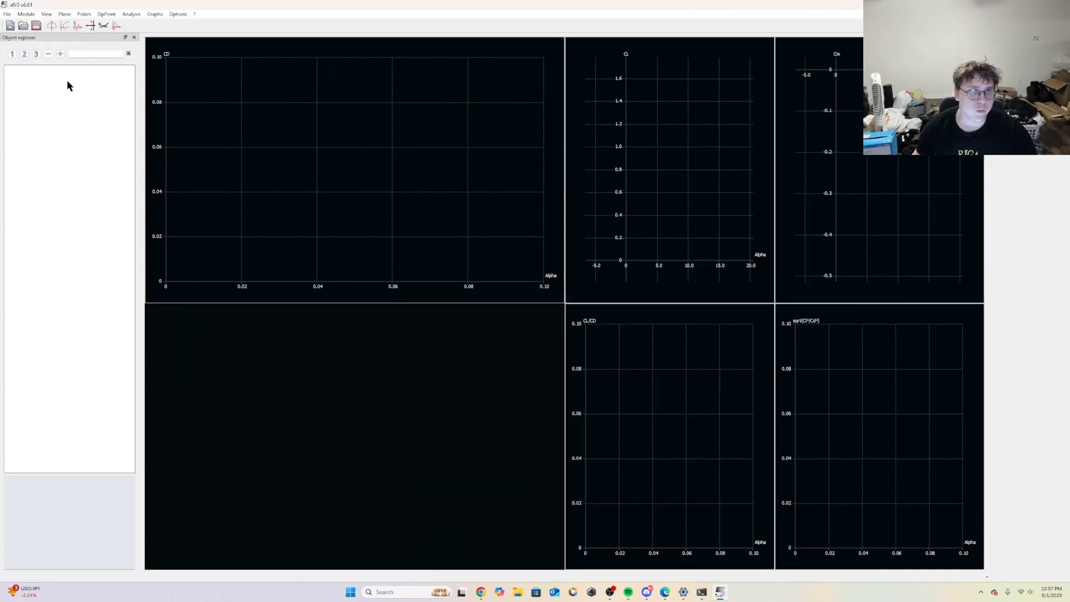
pyautogui.click(64, 14)
pyautogui.click(78, 22)
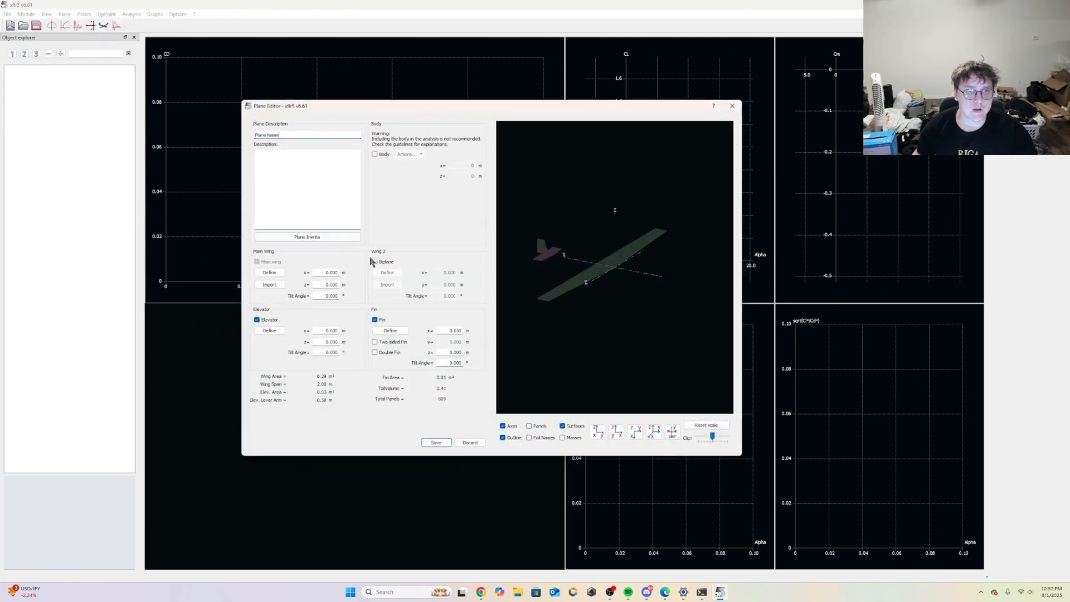
pyautogui.click(257, 319)
pyautogui.click(375, 319)
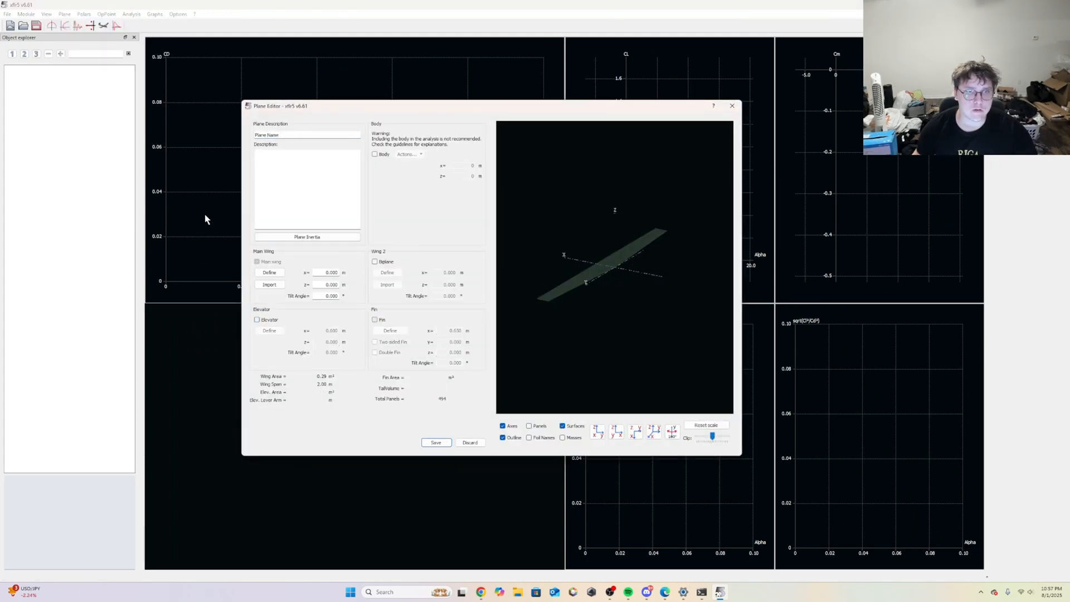
# - Open the main wing's definition and set the y position of section 2 to 7.8 m
pyautogui.click(270, 273)
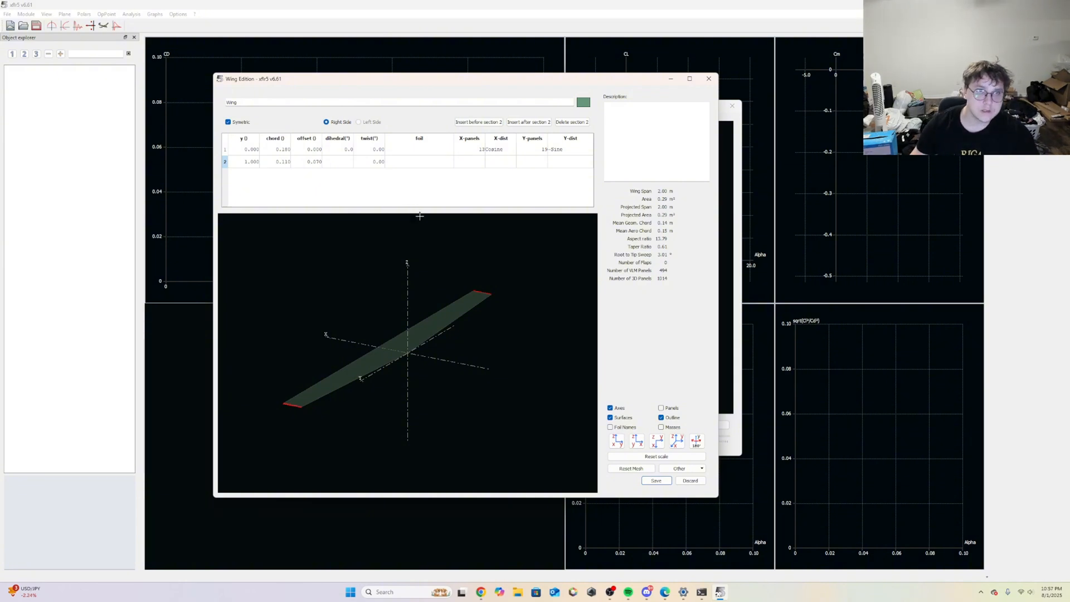
pyautogui.click(247, 161)
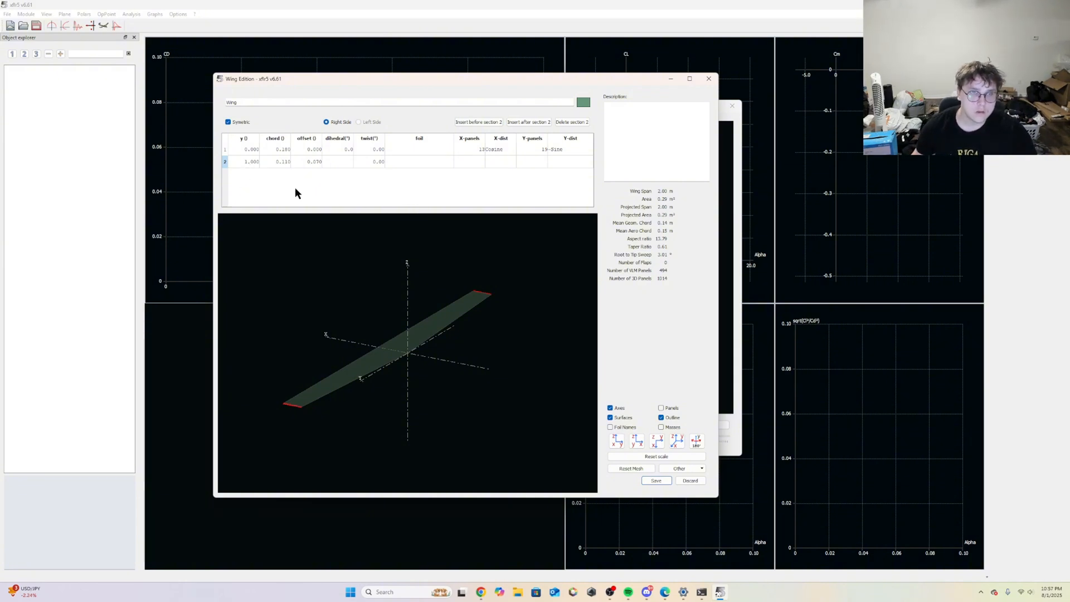
pyautogui.write('7.8')
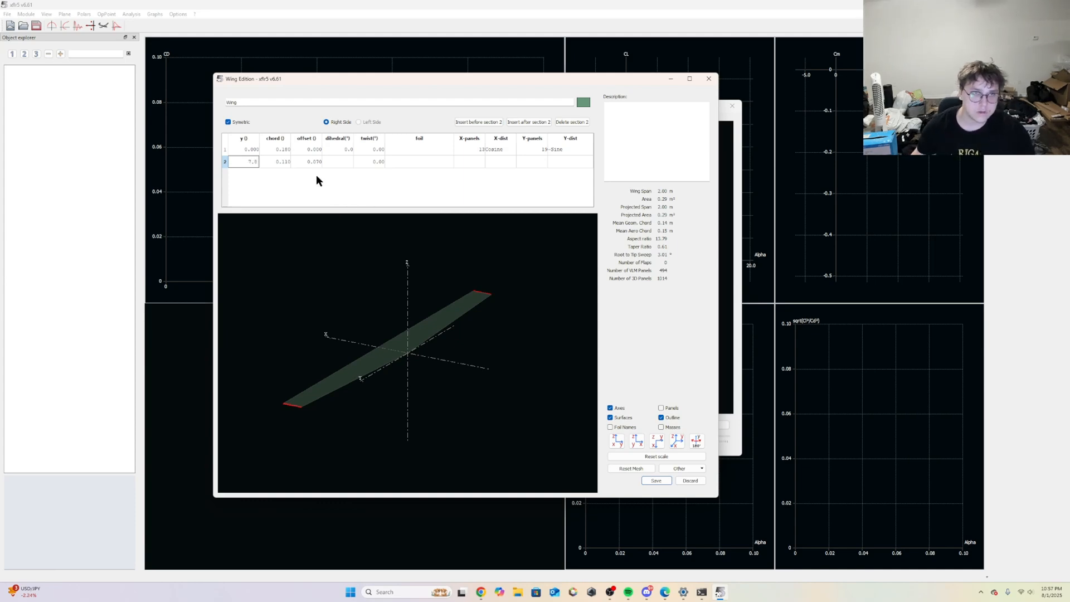
pyautogui.press('Return')
# - Set the chord of the wing's root section to 2 m
pyautogui.click(282, 149)
pyautogui.click(346, 174)
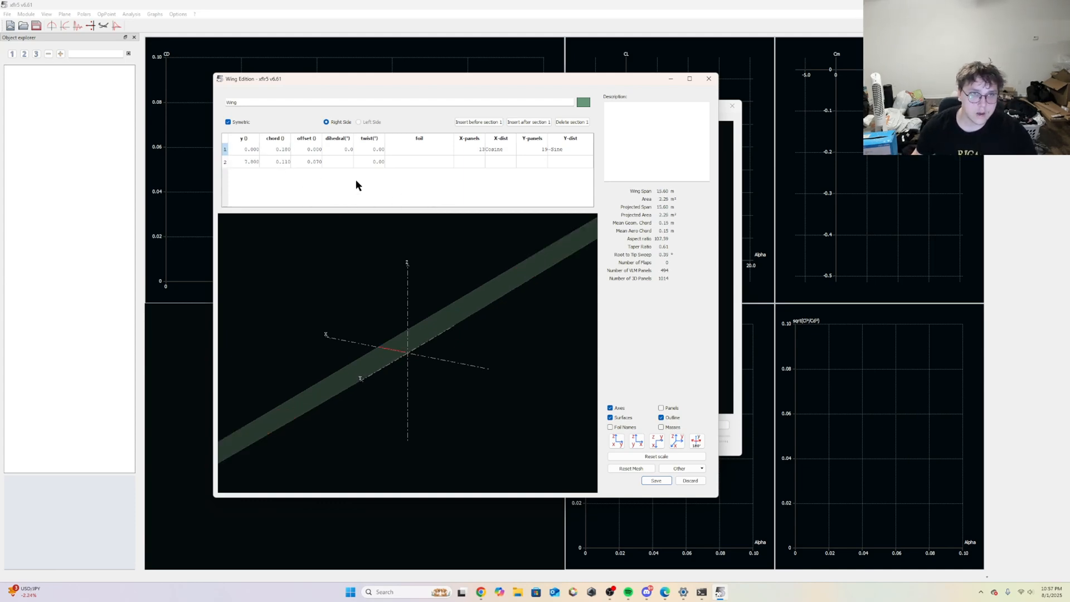
pyautogui.click(283, 150)
pyautogui.write('2')
pyautogui.press('Return')
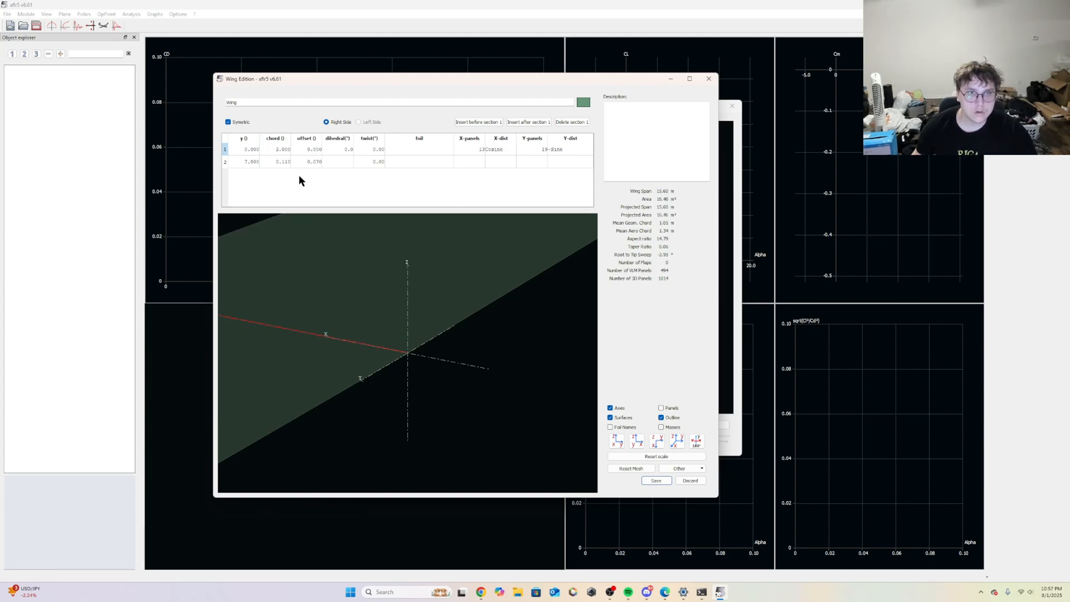
# - Set the offset of the wing's tip section to 0
pyautogui.click(316, 163)
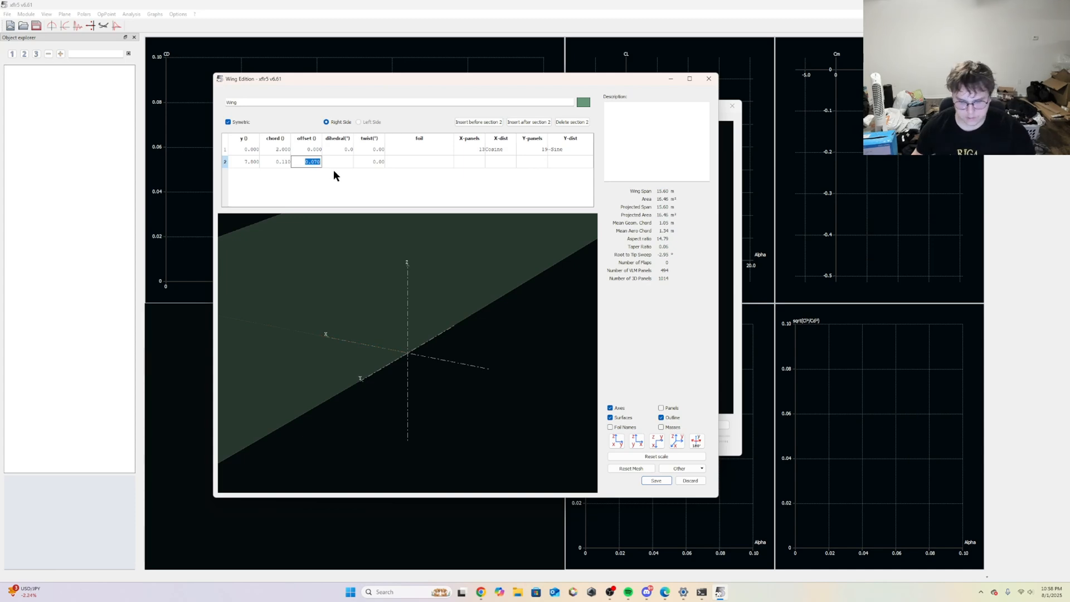
pyautogui.write('0')
pyautogui.press('Return')
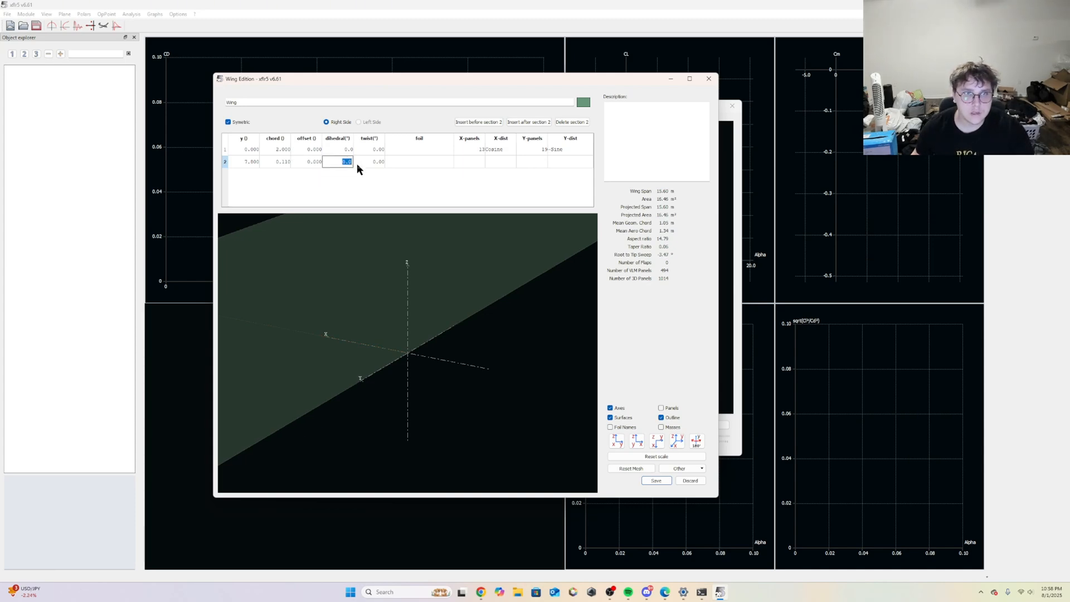
pyautogui.press('Return')
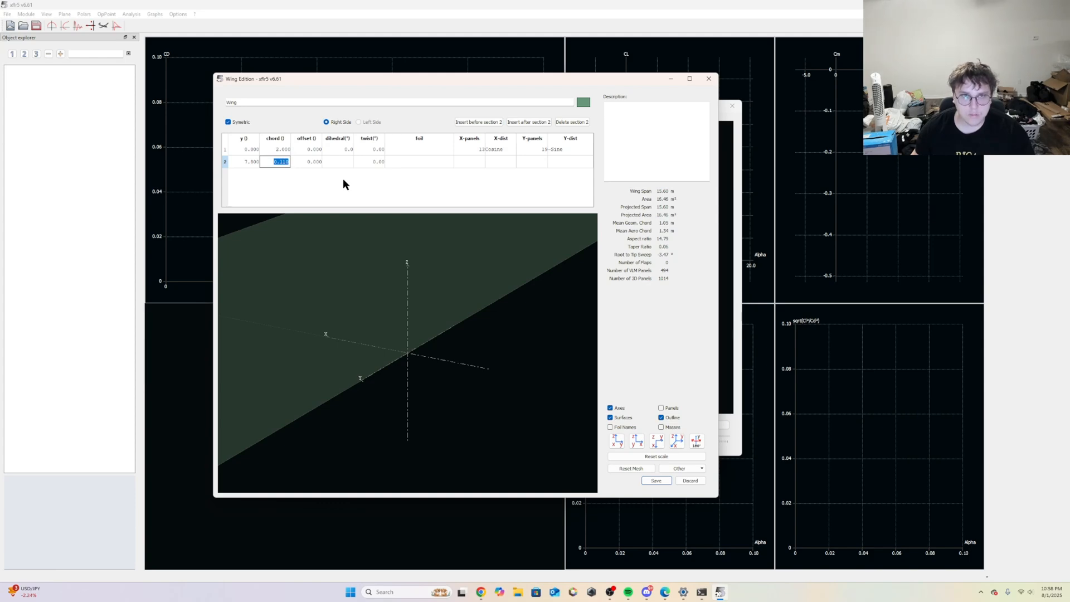
# - Try chords of 1 m and 2 m for the wing's tip section
pyautogui.write('1')
pyautogui.press('Return')
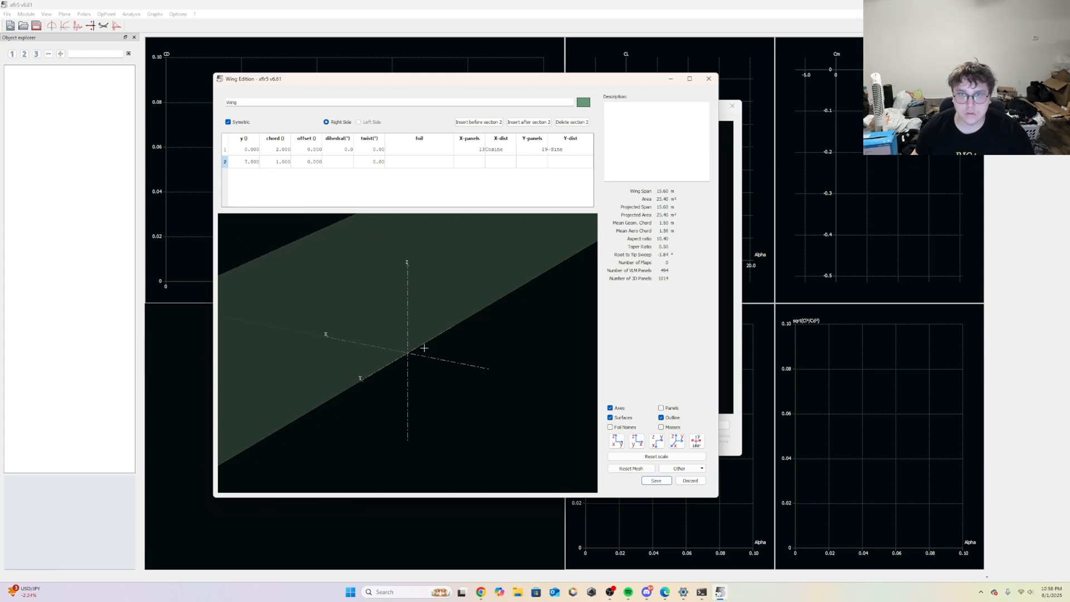
pyautogui.scroll(-5, 424, 348)
pyautogui.moveTo(424, 348); pyautogui.dragTo(399, 234)
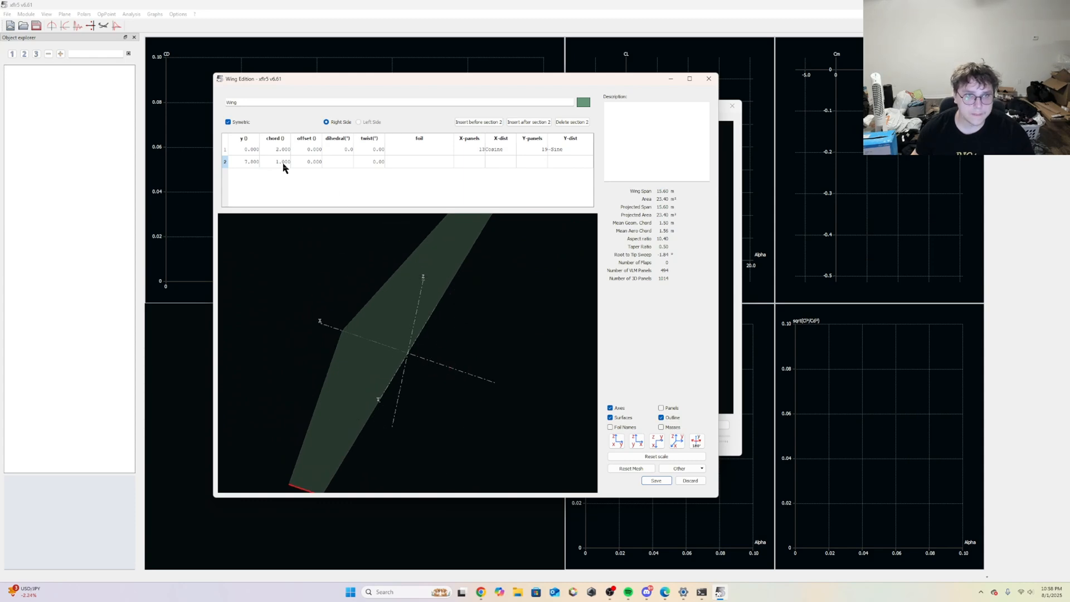
pyautogui.write('2')
pyautogui.press('Return')
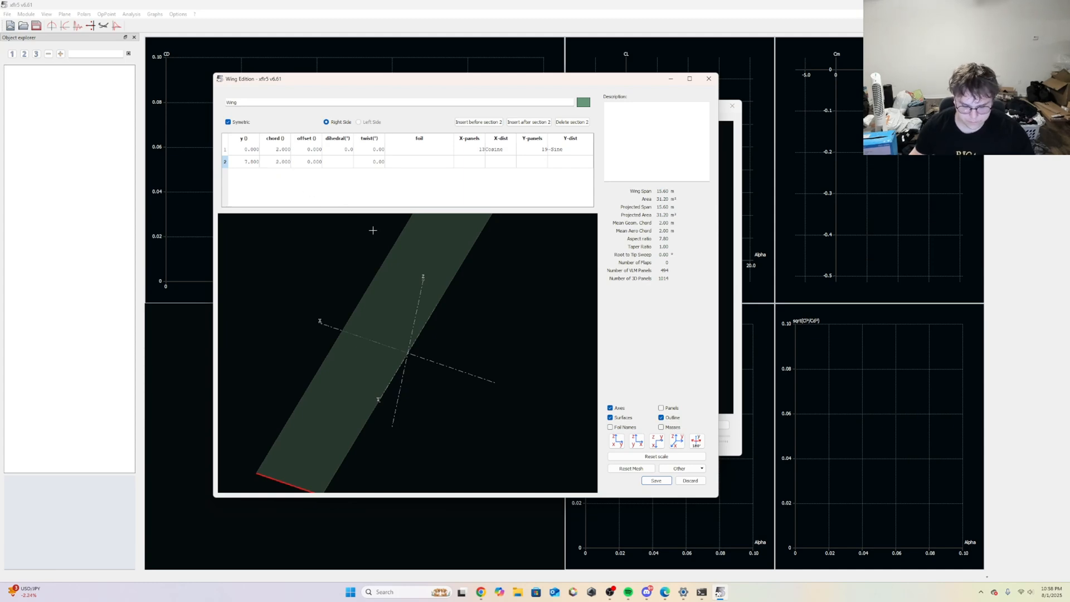
# - Set the chord of the wing's tip section to 1.5 m
pyautogui.click(276, 162)
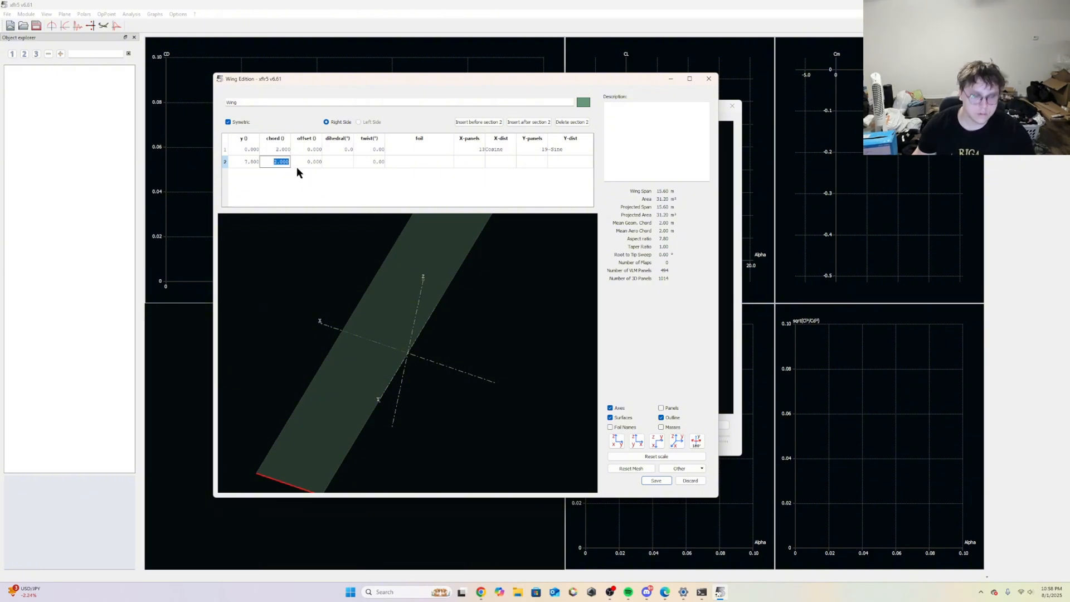
pyautogui.write('1.')
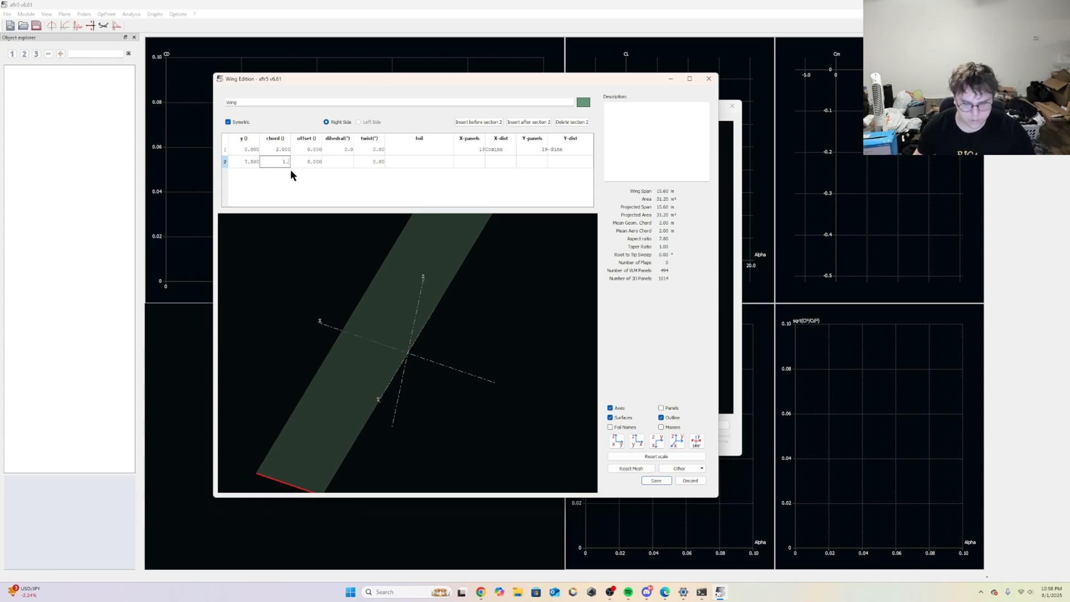
pyautogui.write('5')
pyautogui.press('Return')
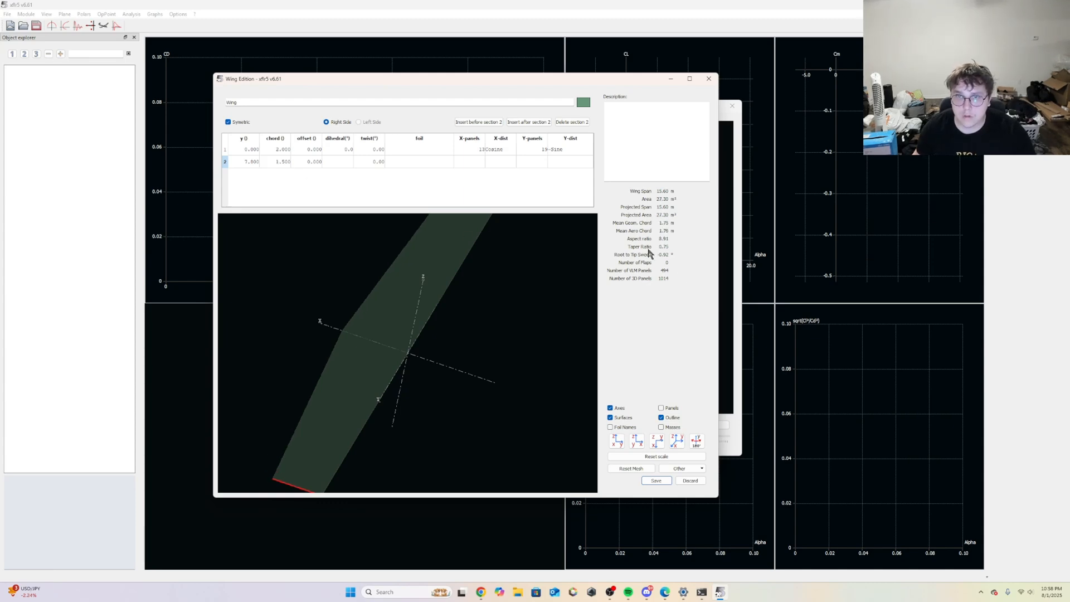
# - Try chords of 0.5 m and 0.4 m for the wing's tip section
pyautogui.doubleClick(284, 161)
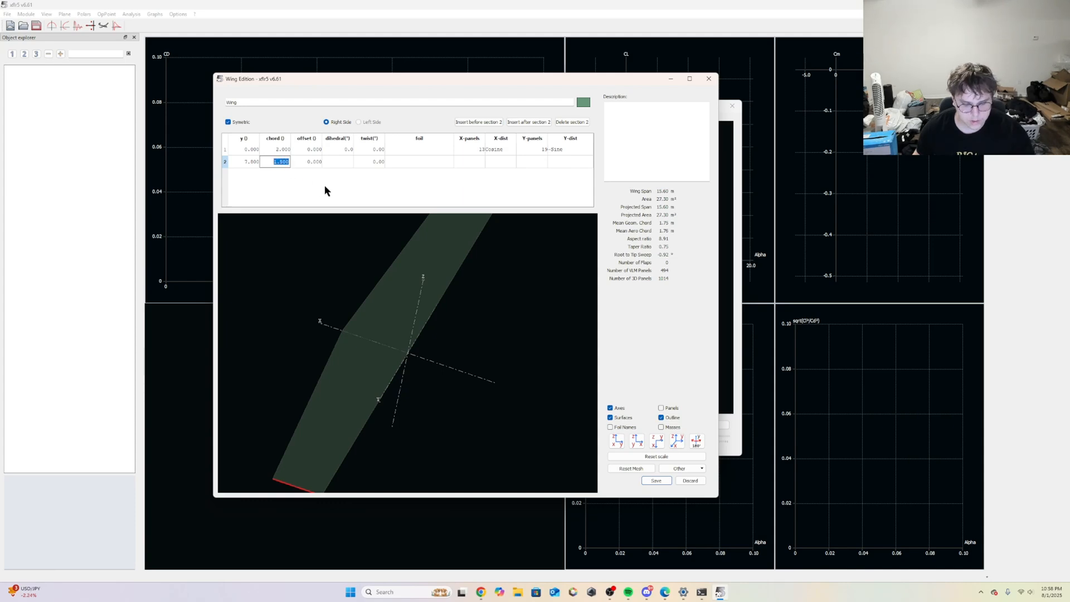
pyautogui.write('0')
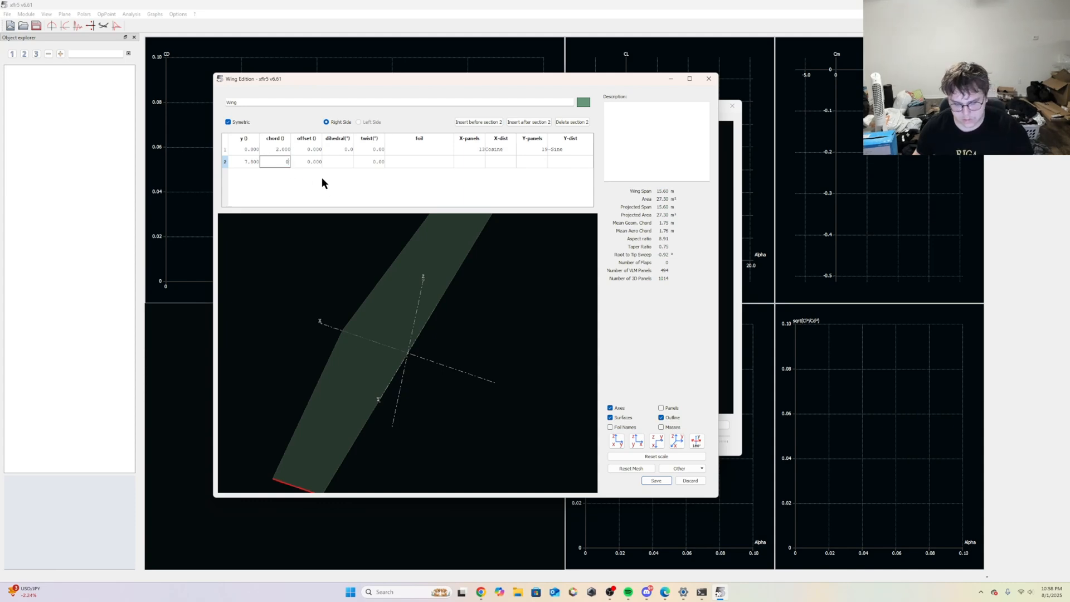
pyautogui.write('.5')
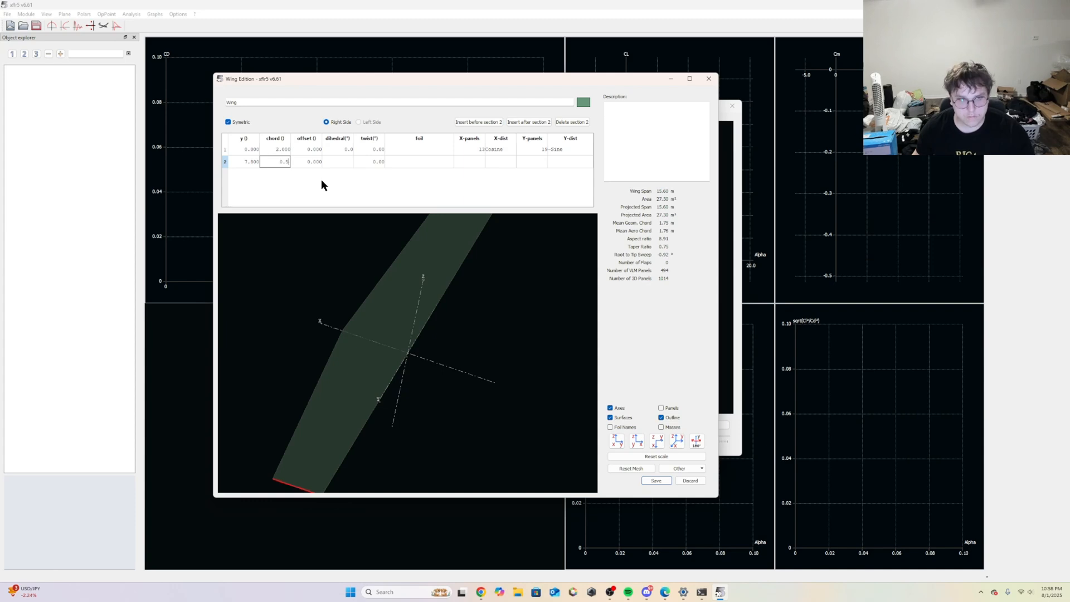
pyautogui.press('Return')
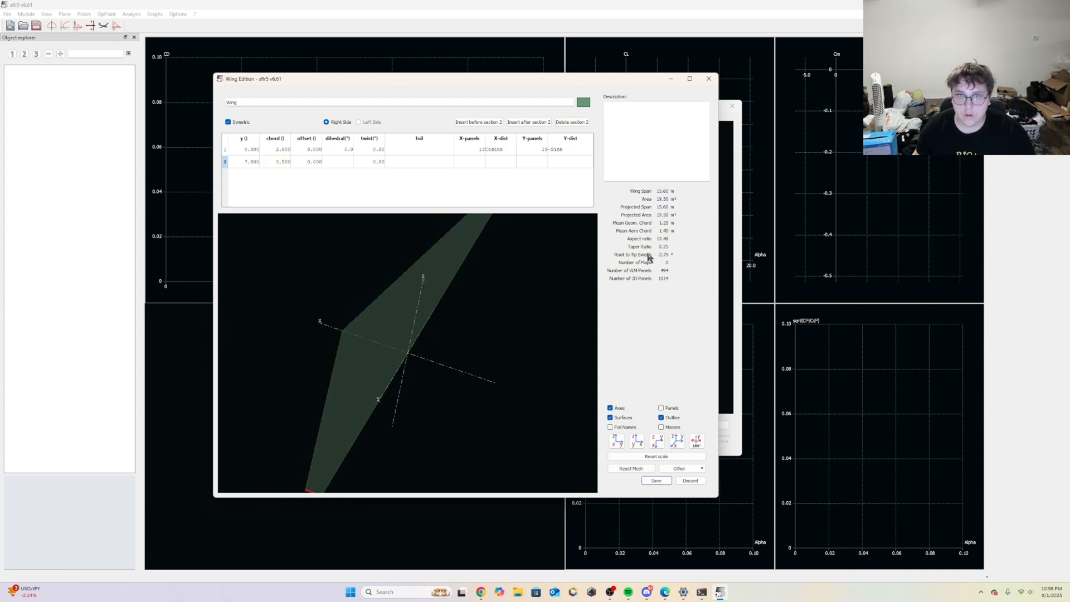
pyautogui.doubleClick(281, 162)
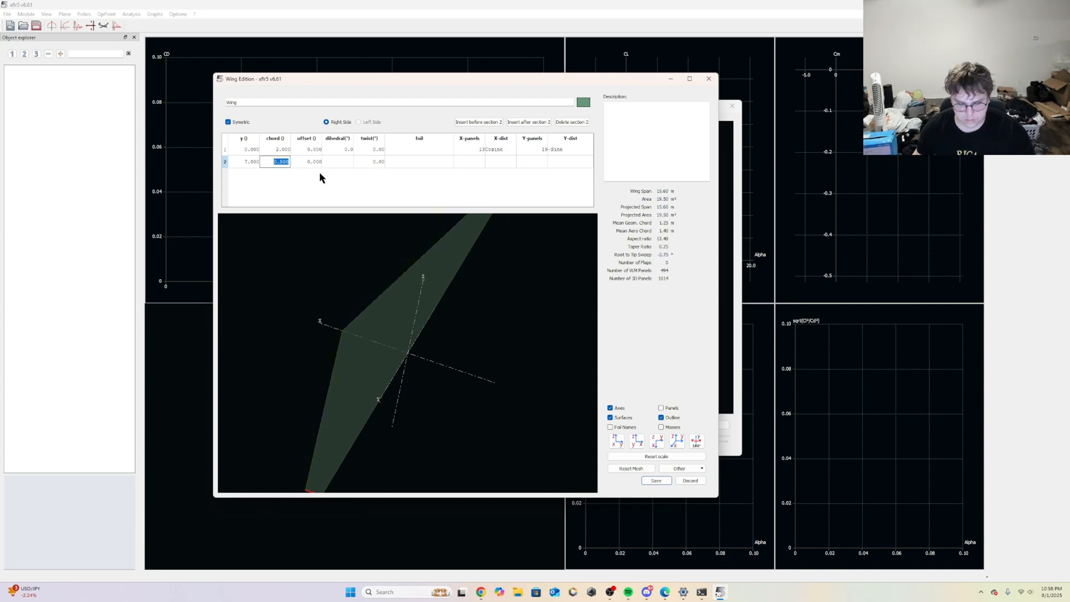
pyautogui.write('0.')
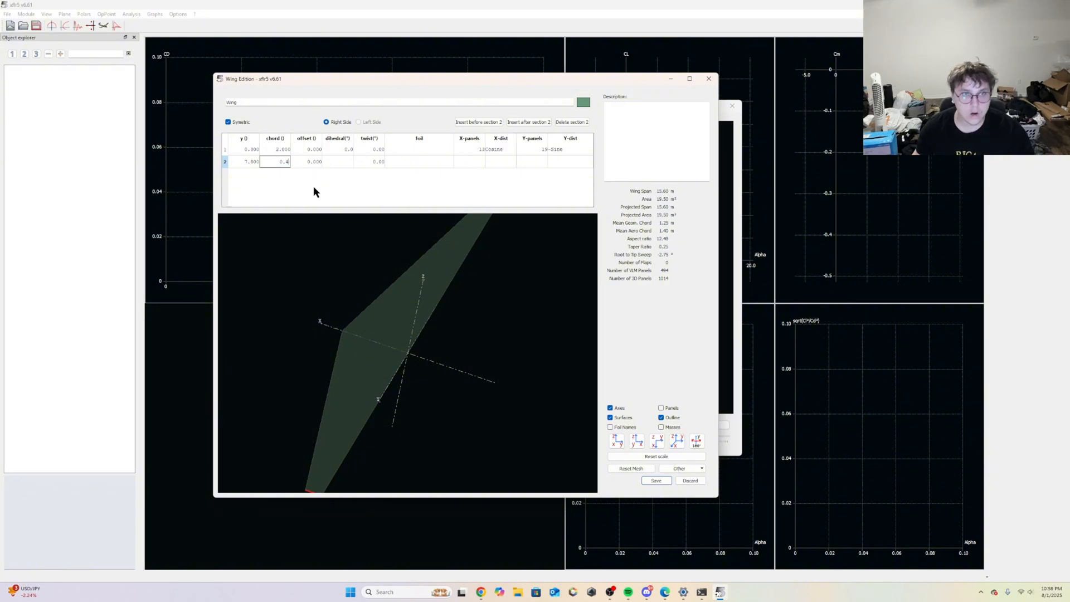
pyautogui.write('4')
pyautogui.press('Return')
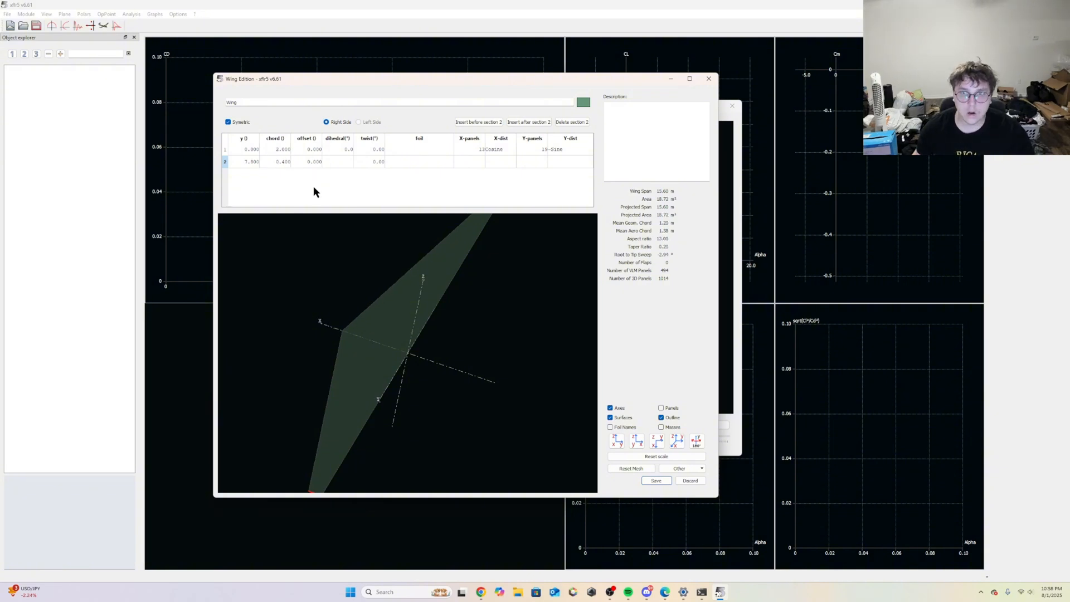
# - Try a chord of 0.45 m and then 0.5 m for the wing's tip section
pyautogui.doubleClick(278, 162)
pyautogui.write('0.')
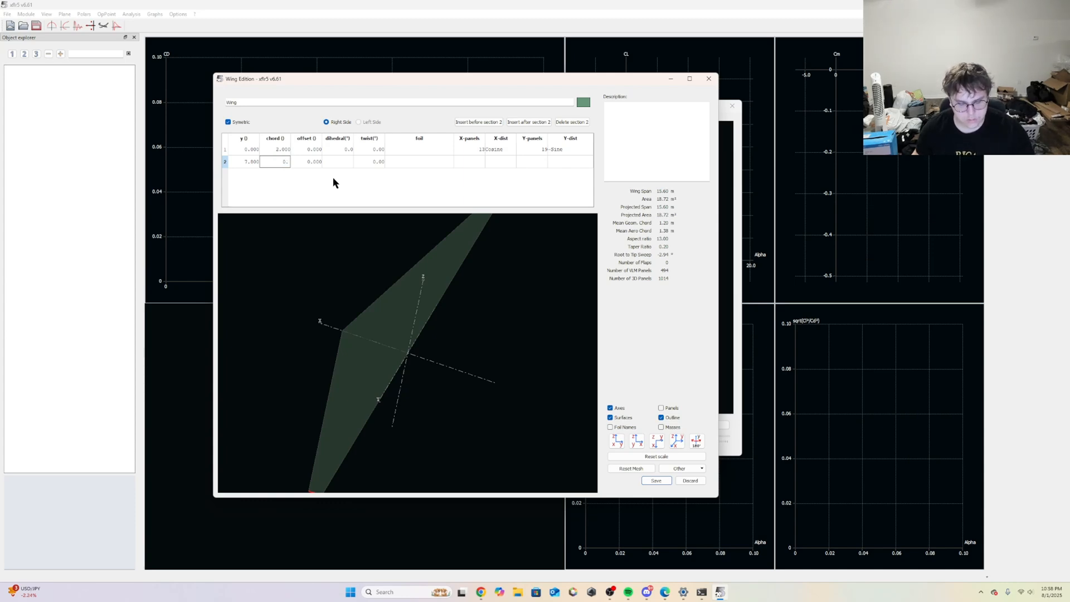
pyautogui.write('45')
pyautogui.press('Return')
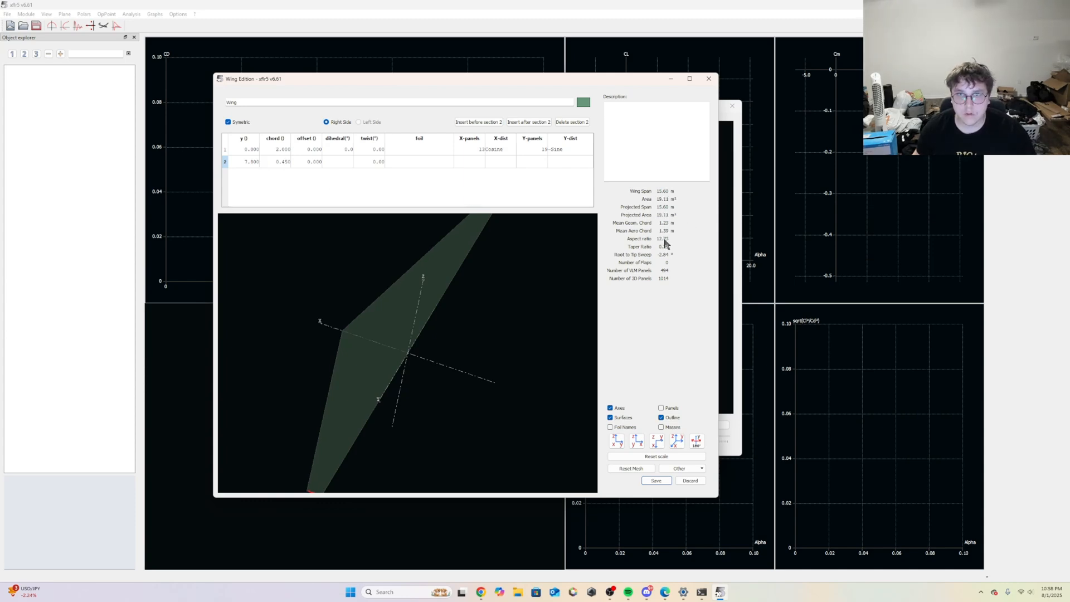
pyautogui.doubleClick(283, 162)
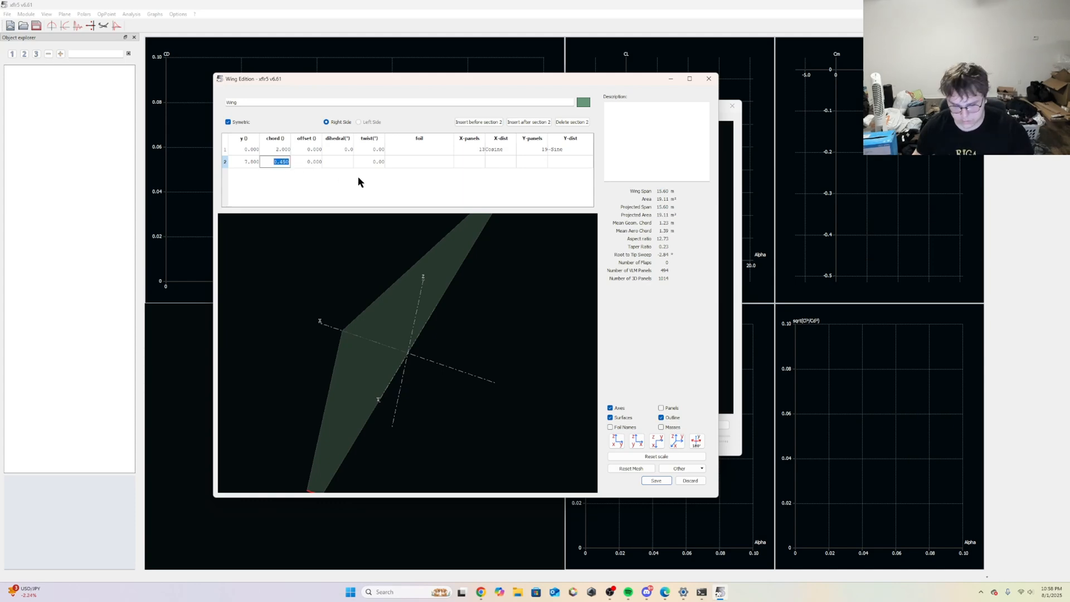
pyautogui.write('0.5')
pyautogui.press('Return')
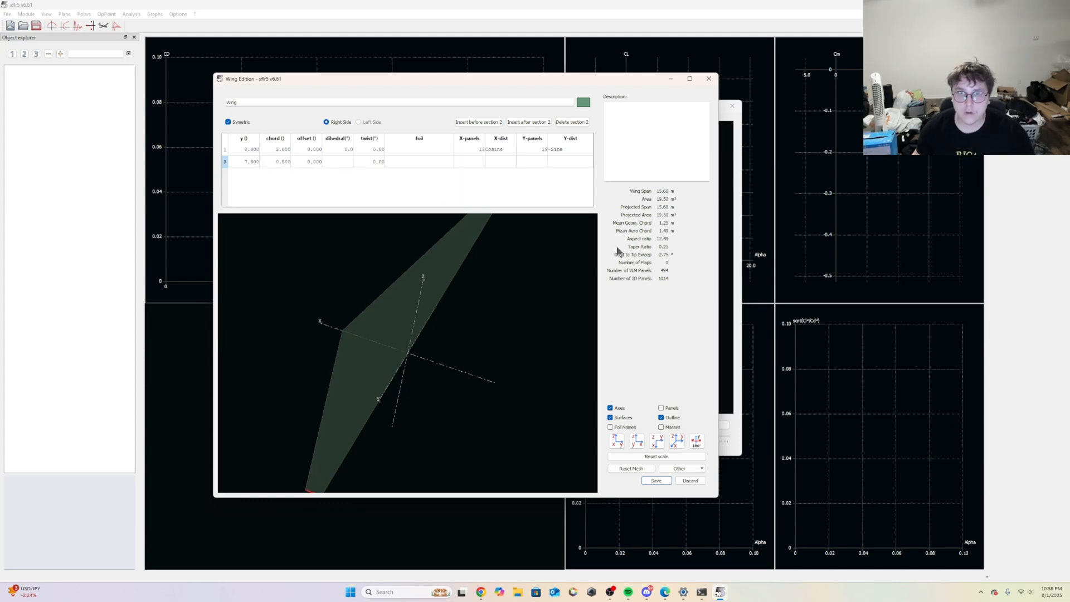
# - Set the chord of the wing's tip section to 0.6 m
pyautogui.click(283, 161)
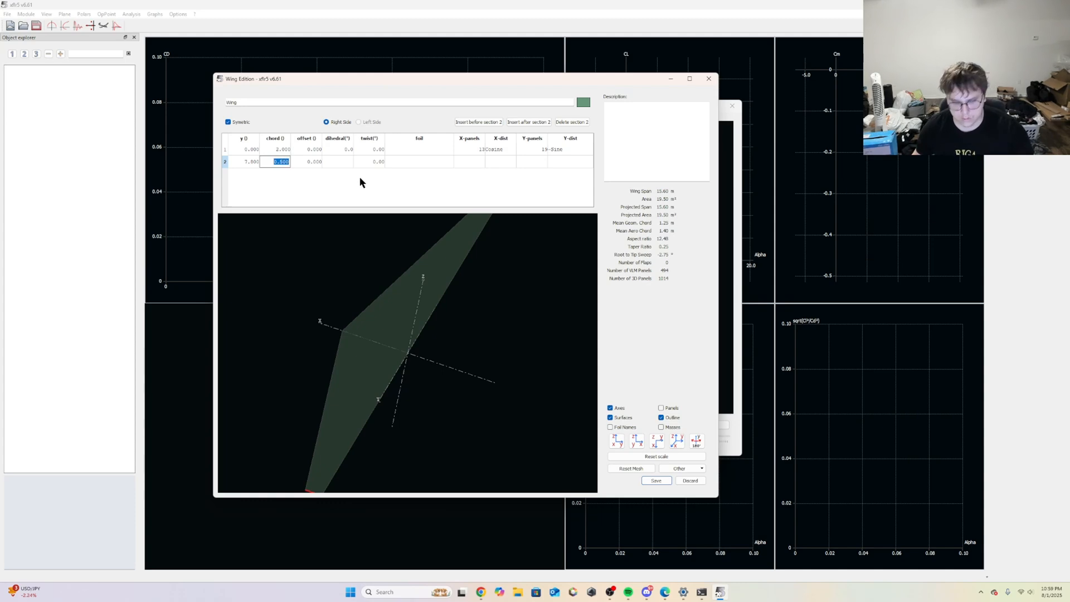
pyautogui.write('0.6')
pyautogui.press('Return')
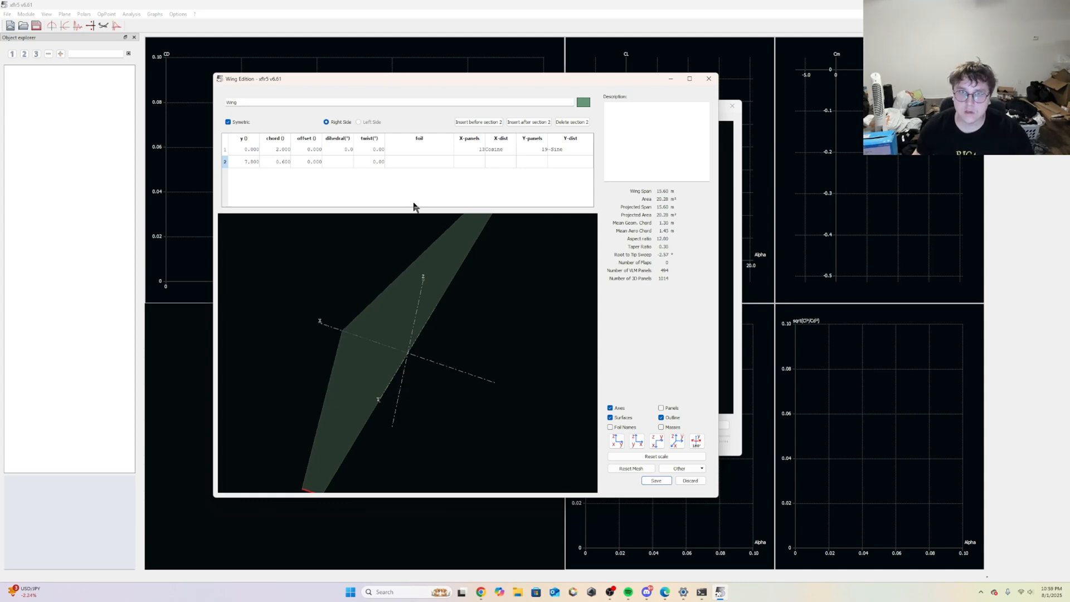
# - Try offsets of 1 m and 2 m for the wing's tip section
pyautogui.moveTo(470, 379); pyautogui.dragTo(398, 351)
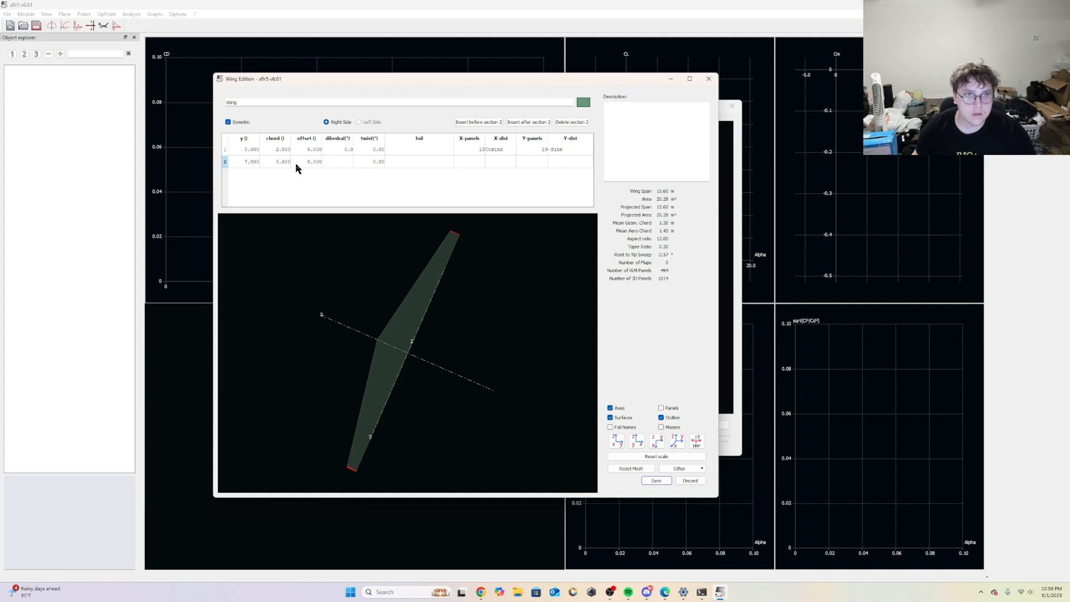
pyautogui.doubleClick(312, 162)
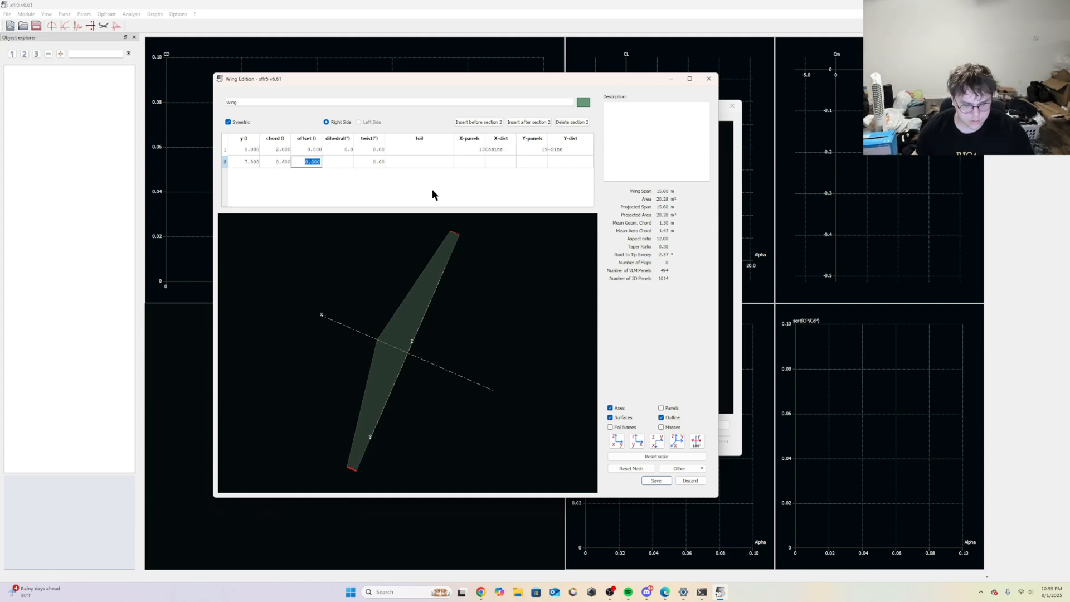
pyautogui.write('1')
pyautogui.press('Return')
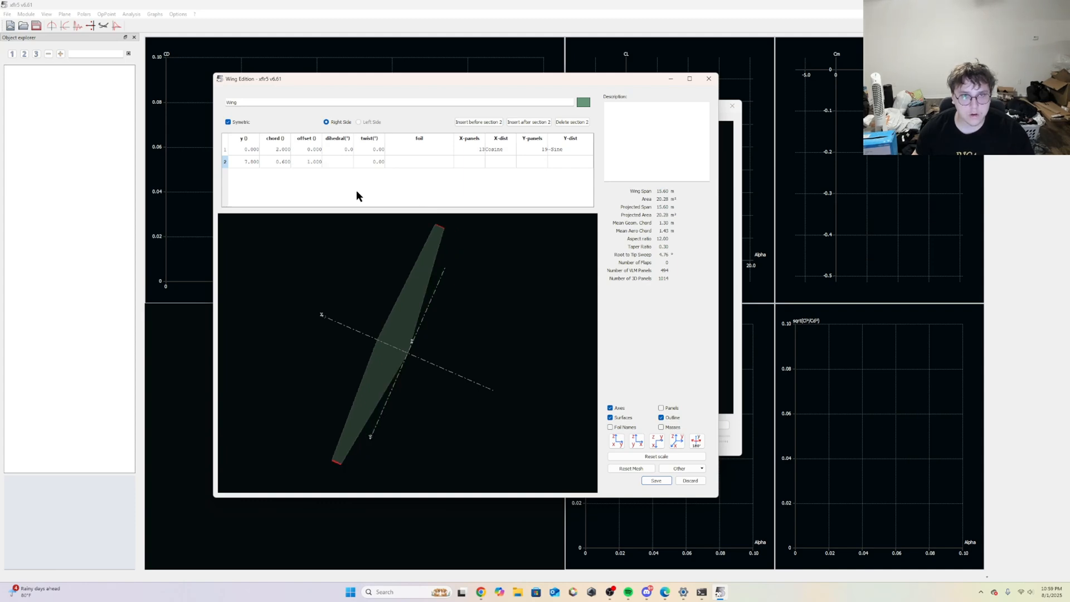
pyautogui.doubleClick(311, 161)
pyautogui.write('2')
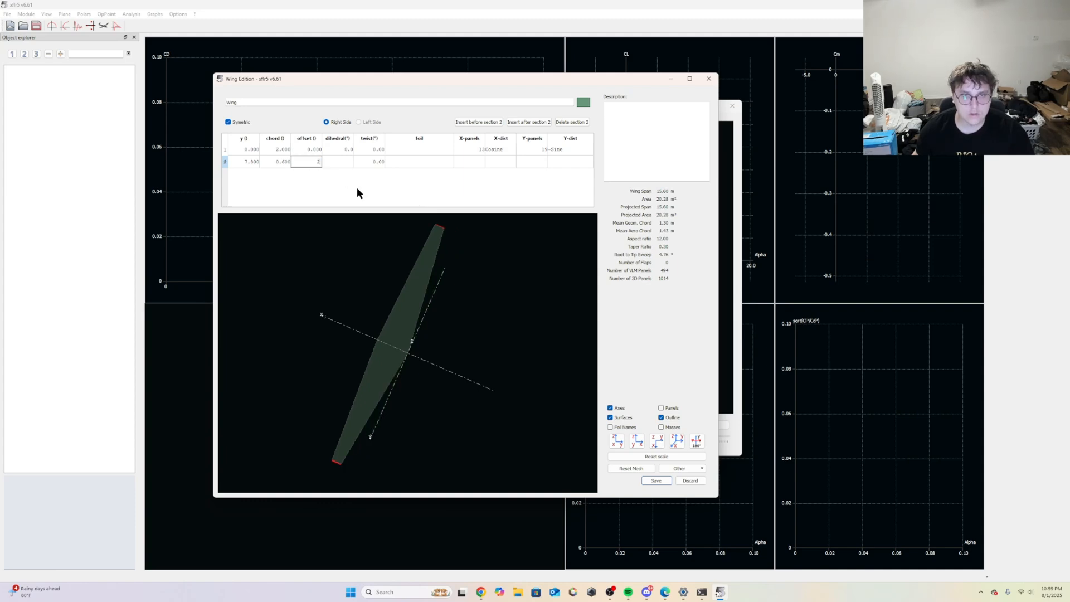
pyautogui.press('Return')
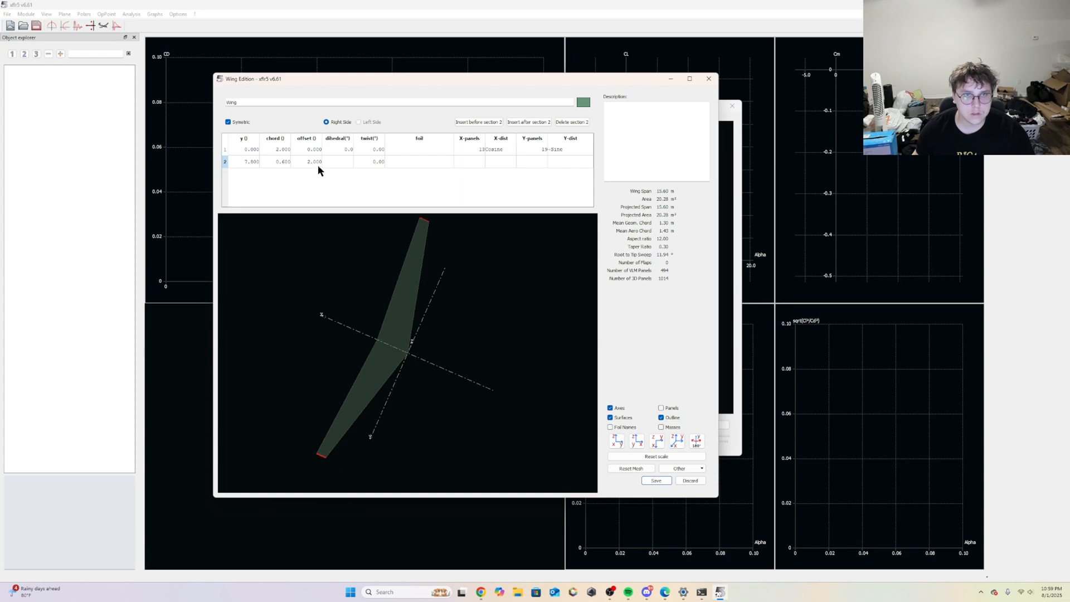
# - Try offsets of -1 m and -0.5 m for the wing's tip section, then reset the offset to 0
pyautogui.press('BackSpace')
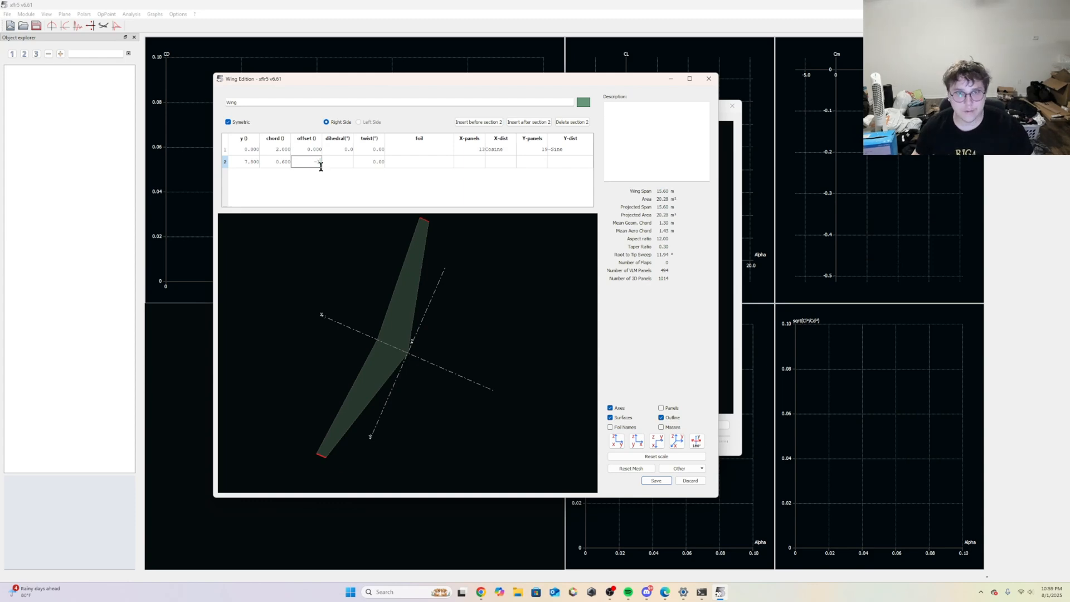
pyautogui.write('-1')
pyautogui.press('Return')
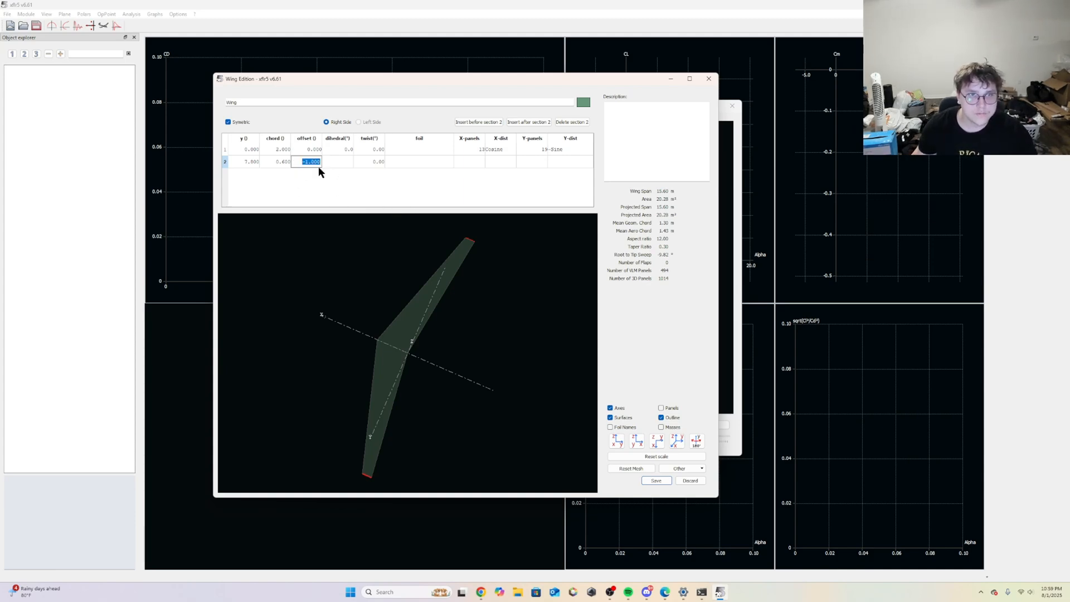
pyautogui.write('-')
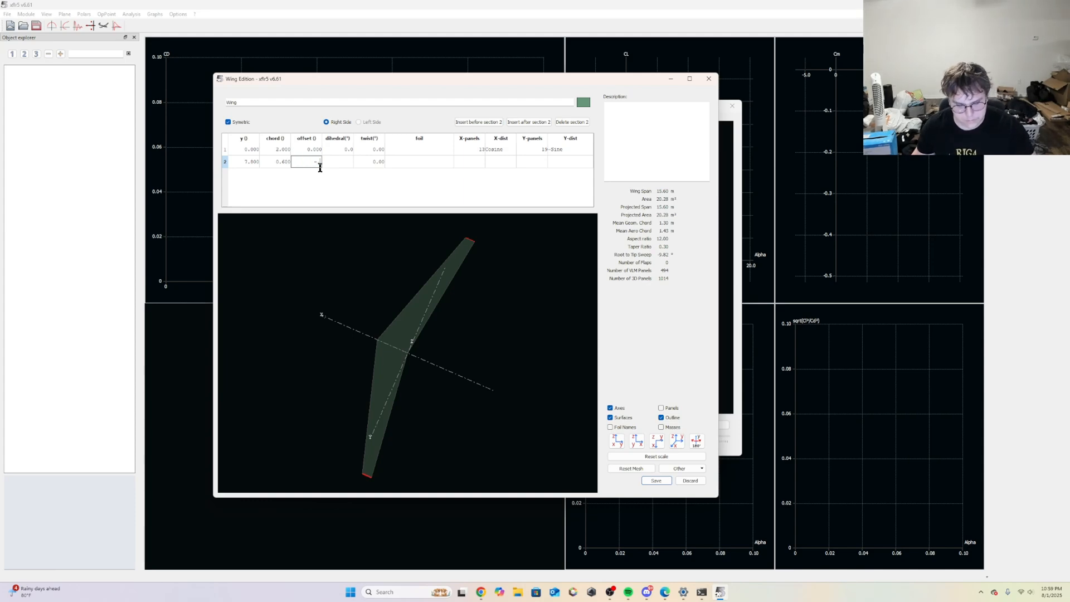
pyautogui.write('0.5')
pyautogui.press('Return')
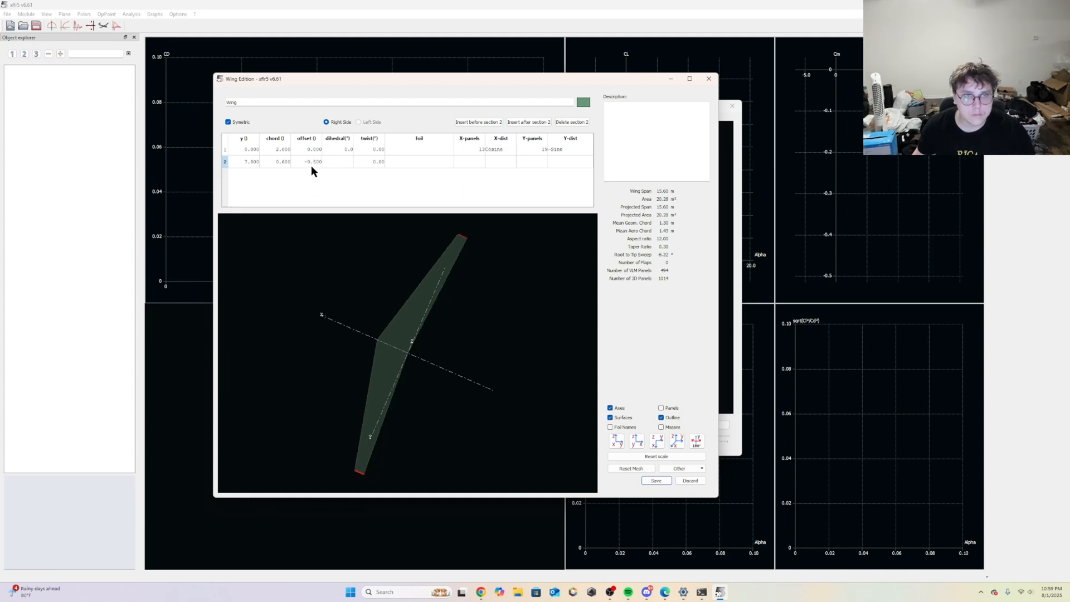
pyautogui.write('0')
pyautogui.press('Return')
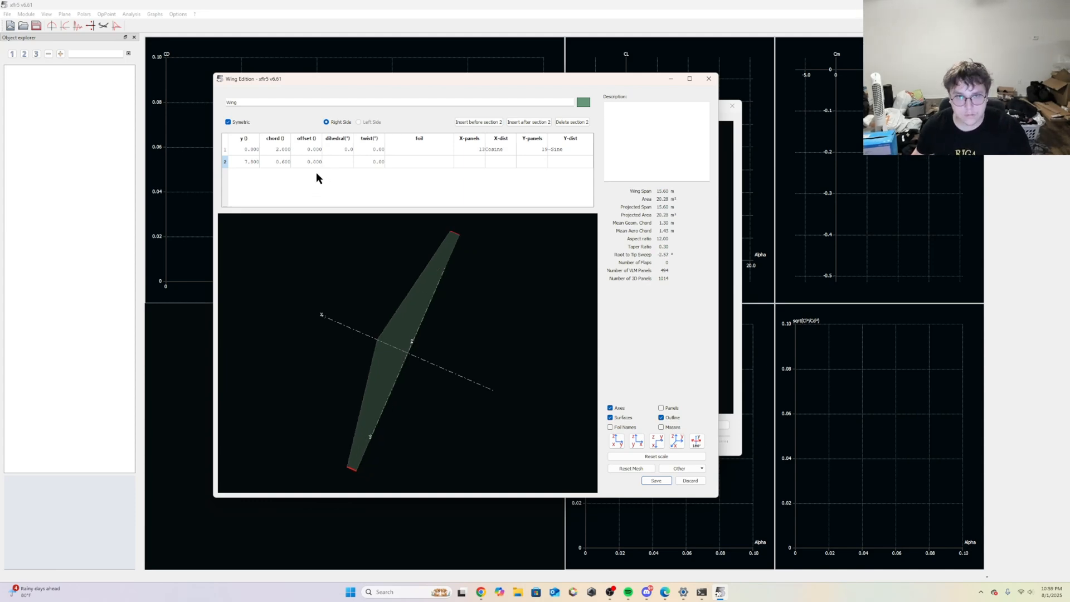
# - Try offsets of 1 m and 0.5 m for the wing's tip section
pyautogui.doubleClick(312, 167)
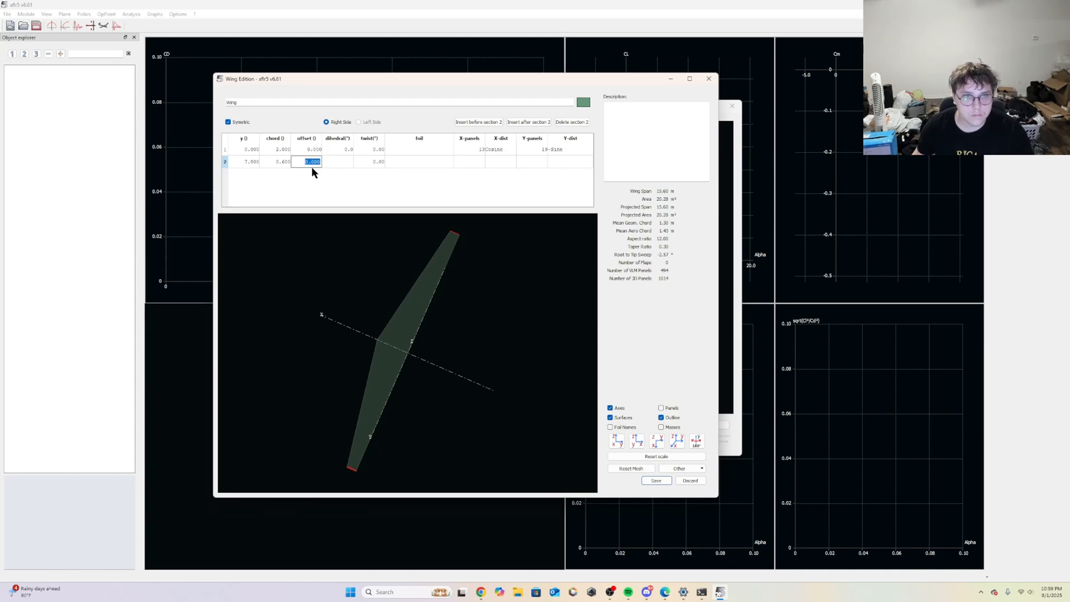
pyautogui.write('1')
pyautogui.press('Return')
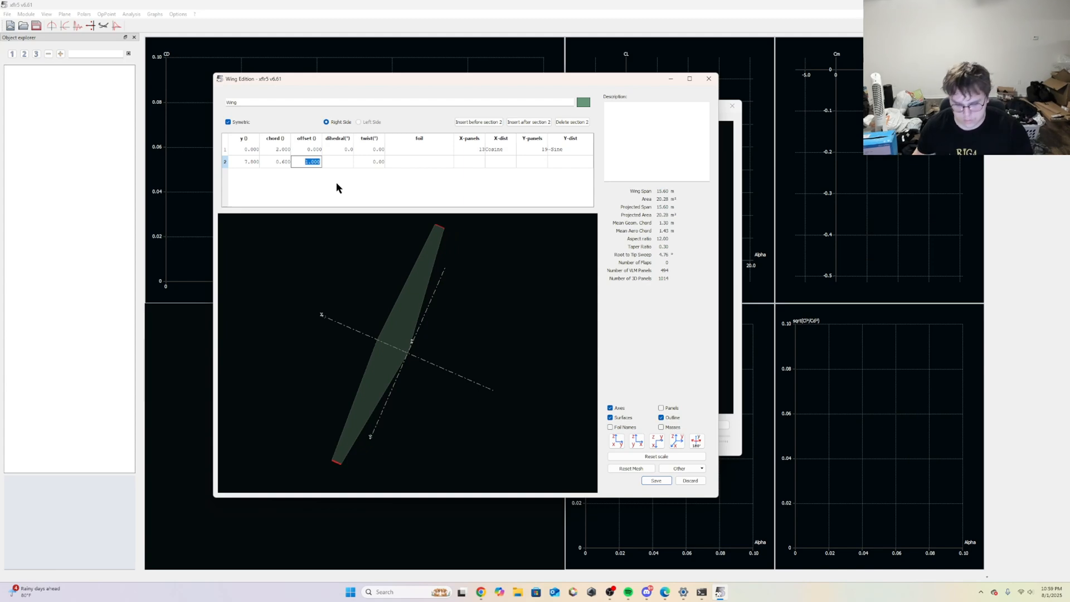
pyautogui.write('0.5')
pyautogui.press('Return')
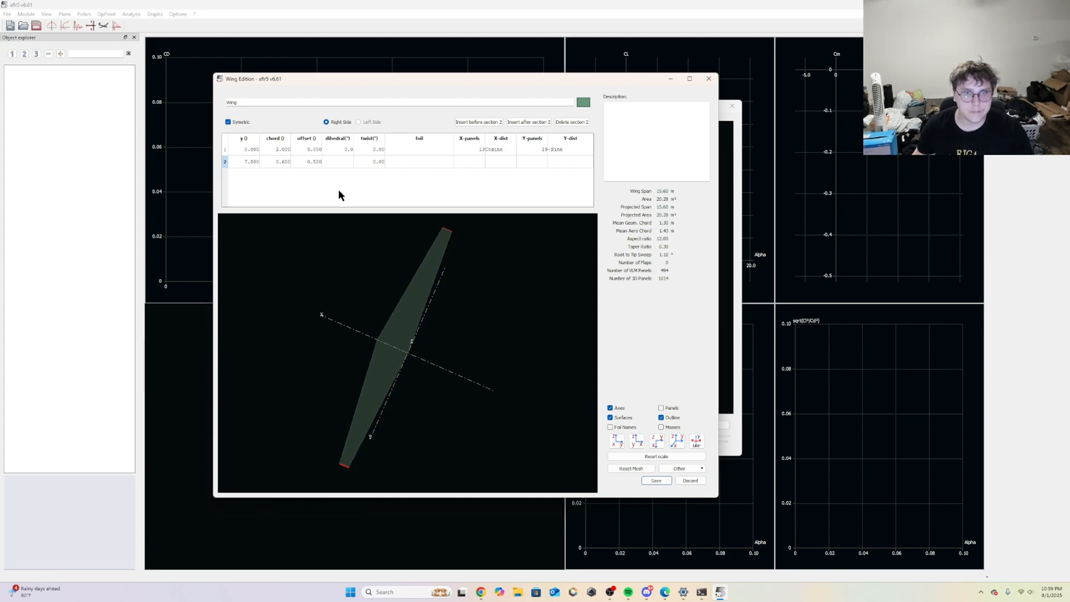
# - Turn on the display of the panels on the wing preview
pyautogui.moveTo(432, 375); pyautogui.dragTo(332, 354)
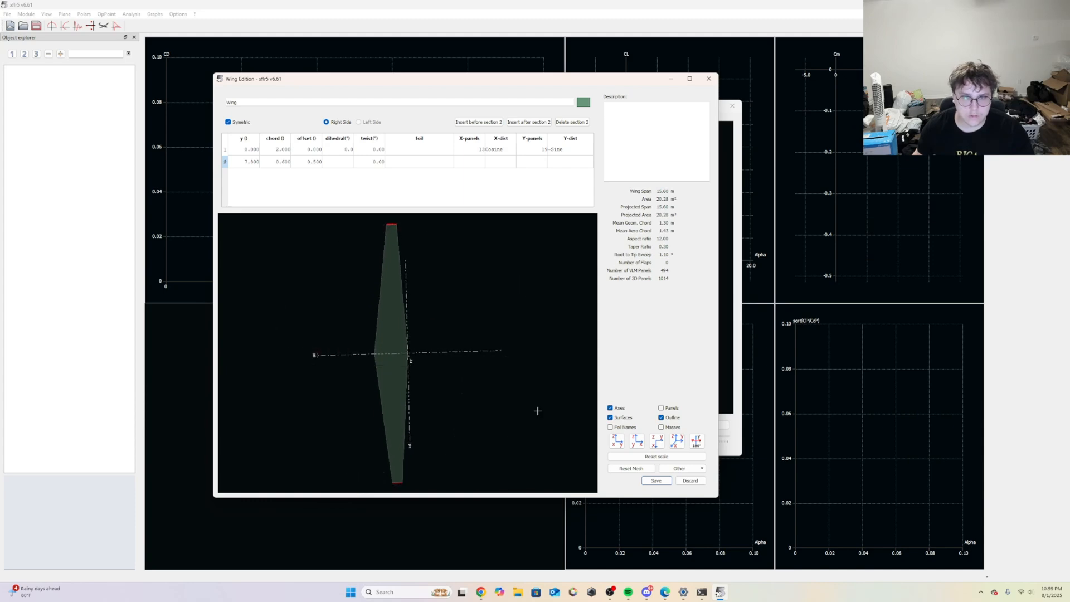
pyautogui.click(661, 408)
pyautogui.moveTo(432, 423); pyautogui.dragTo(423, 427)
# - Set the offset of the wing's tip section to 0.6 m
pyautogui.doubleClick(315, 163)
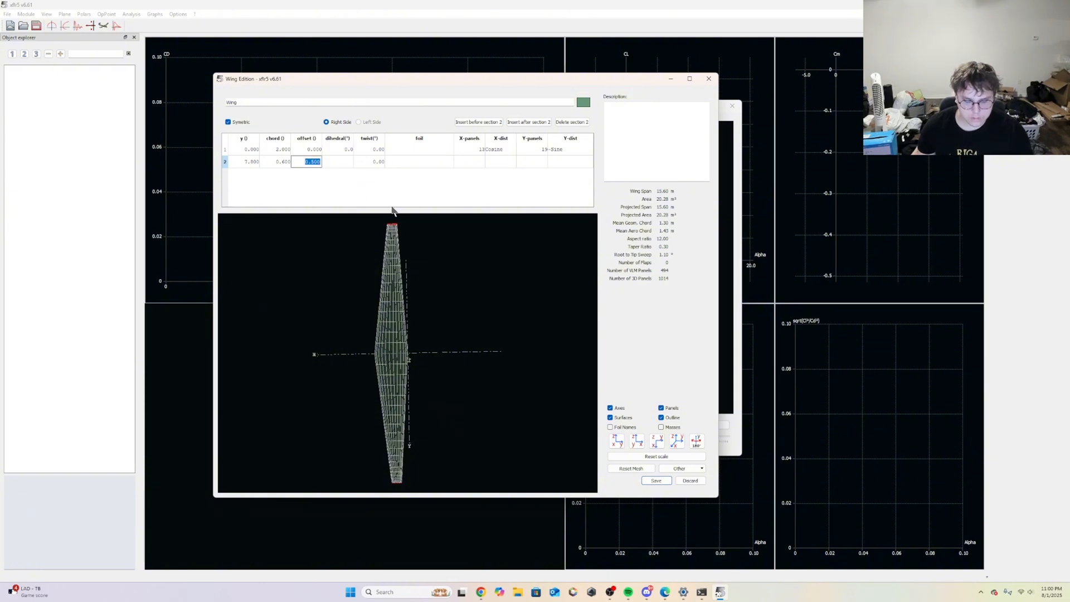
pyautogui.write('0.6')
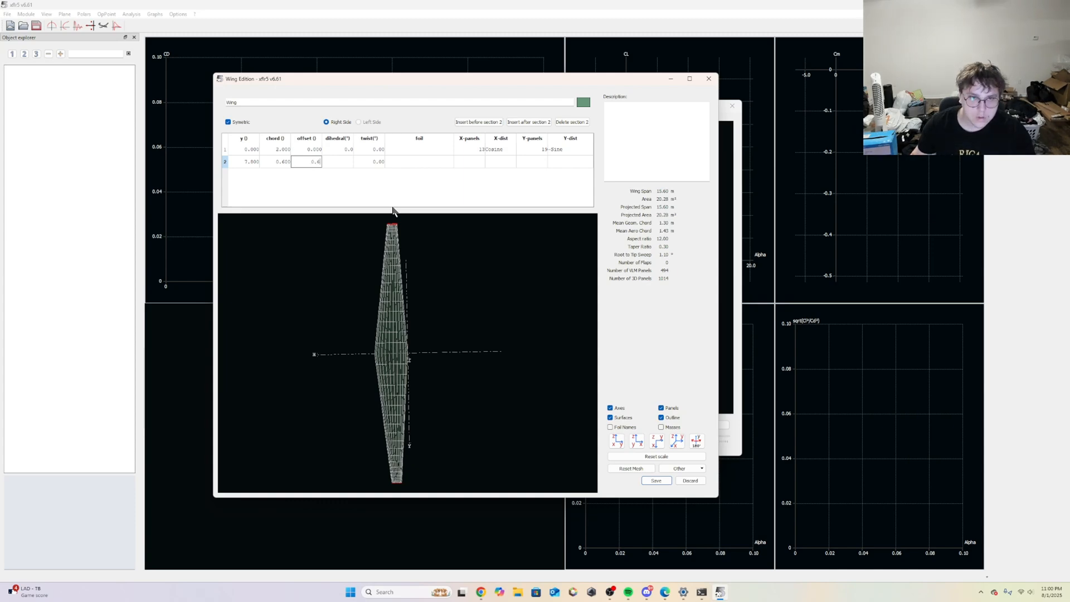
pyautogui.press('Return')
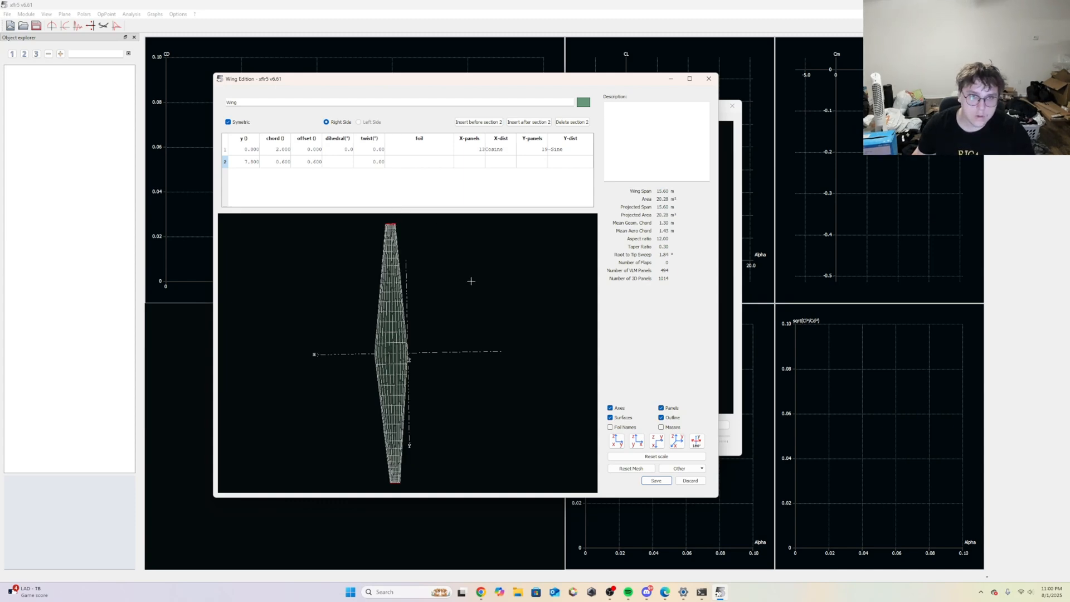
# - Save the wing definition and save the plane under its default name
pyautogui.moveTo(473, 324); pyautogui.dragTo(472, 321)
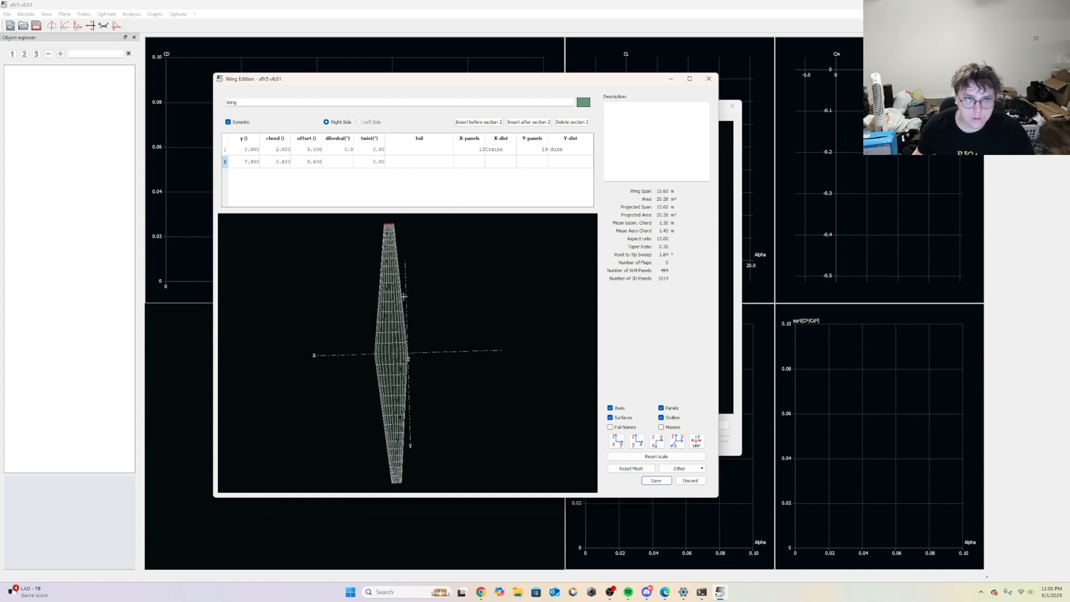
pyautogui.moveTo(394, 238); pyautogui.dragTo(501, 226)
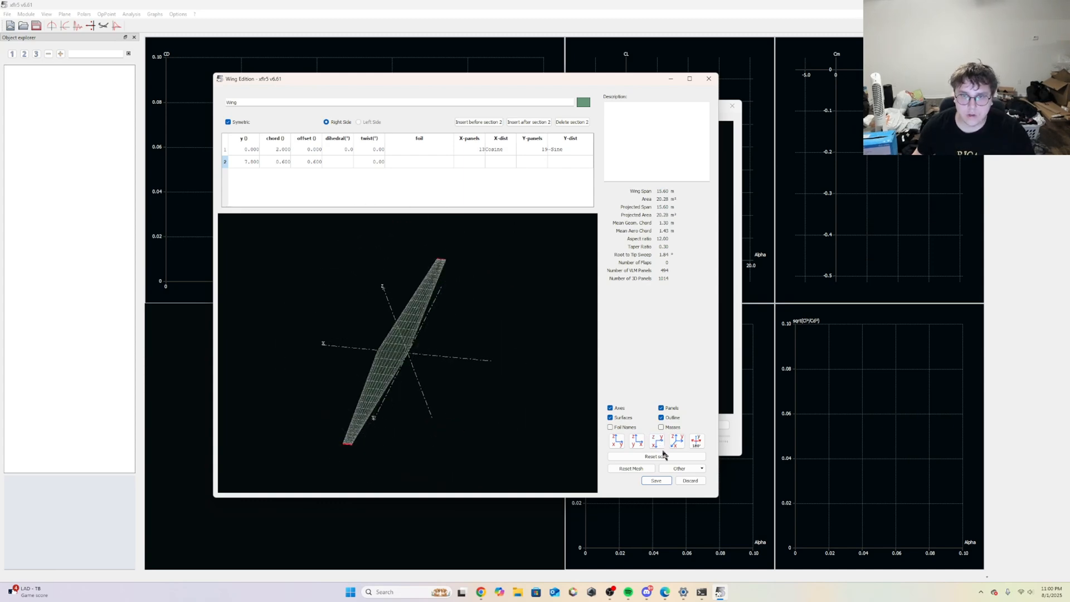
pyautogui.click(678, 441)
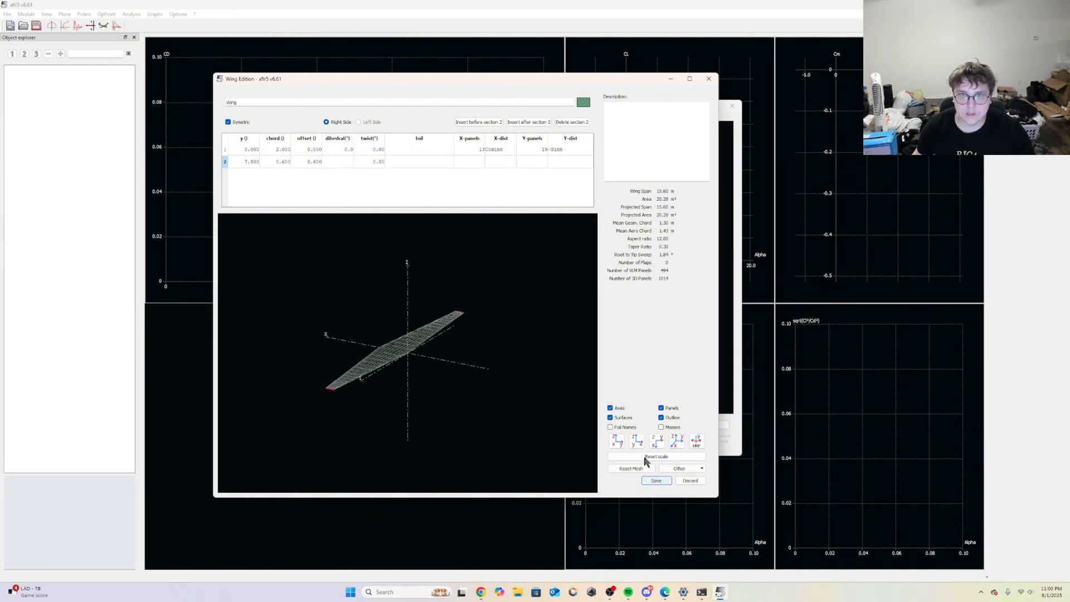
pyautogui.click(399, 149)
pyautogui.click(422, 161)
pyautogui.moveTo(411, 330); pyautogui.dragTo(449, 316)
pyautogui.click(656, 481)
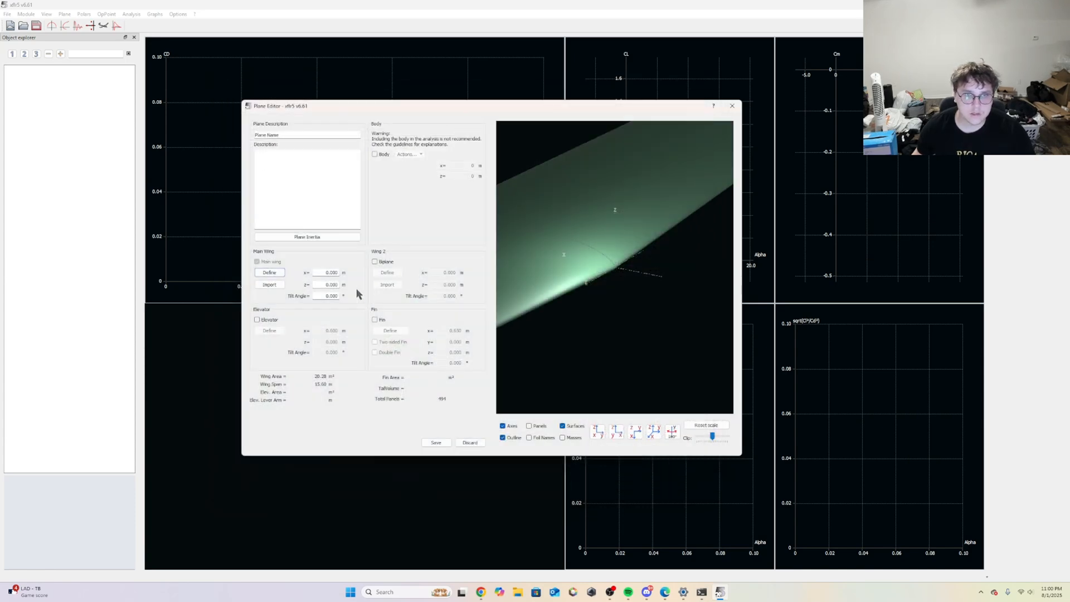
pyautogui.click(713, 491)
pyautogui.click(436, 443)
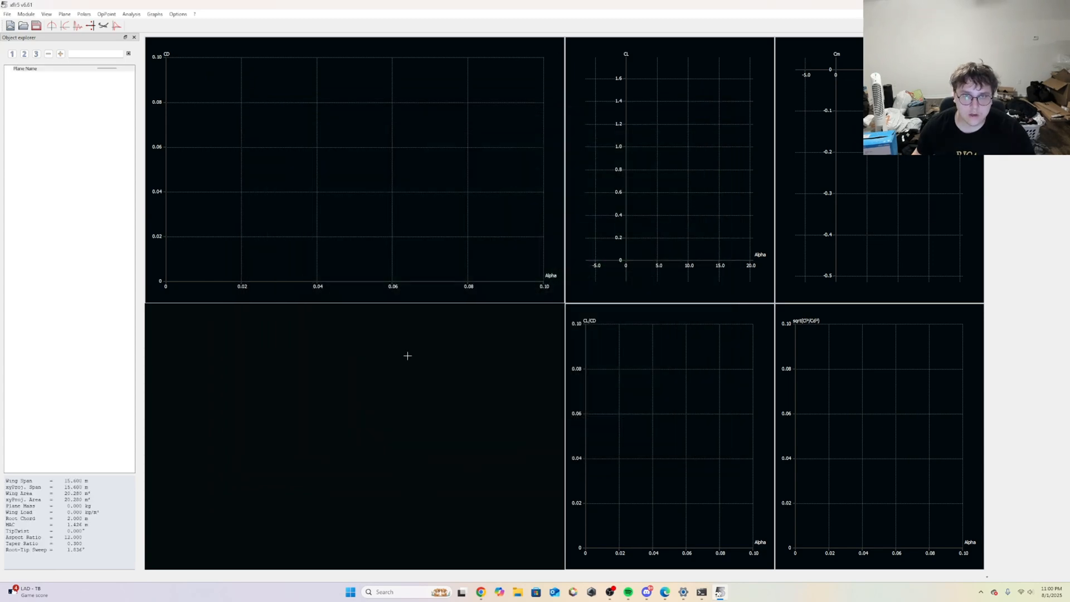
# - Define a Type 1 fixed-speed analysis at 30 m/s using the LLT (wing only) method and plane inertia, and save it
pyautogui.click(131, 13)
pyautogui.click(130, 22)
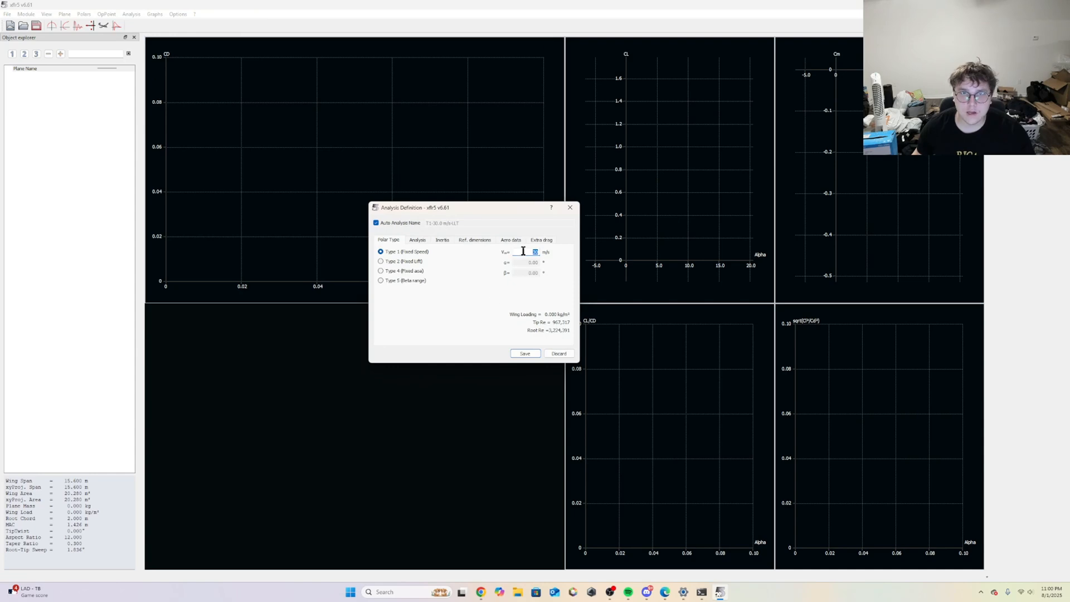
pyautogui.click(419, 240)
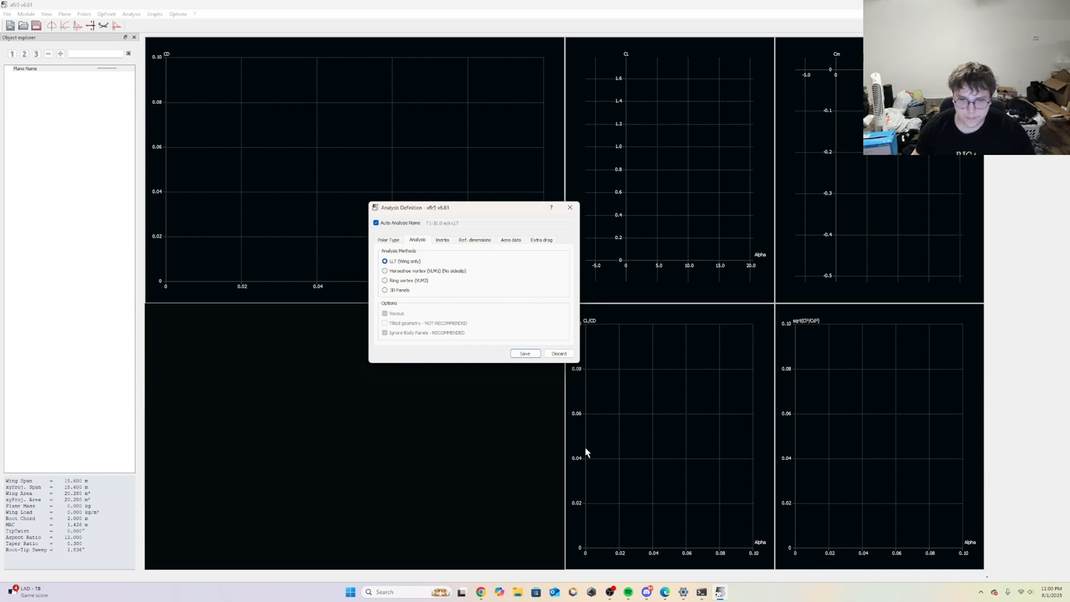
pyautogui.click(443, 240)
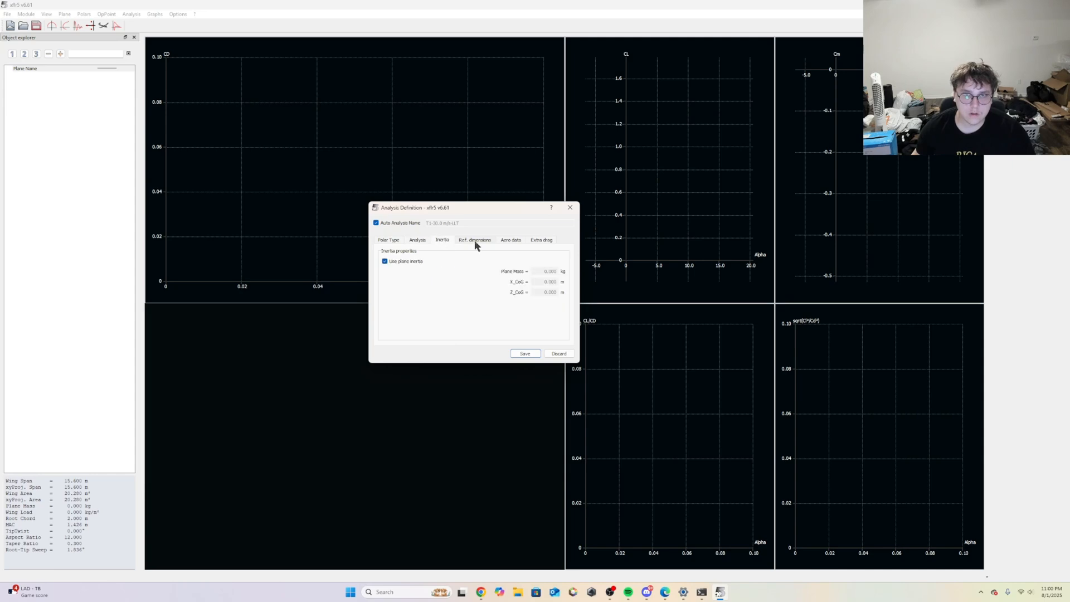
pyautogui.click(475, 240)
pyautogui.click(528, 357)
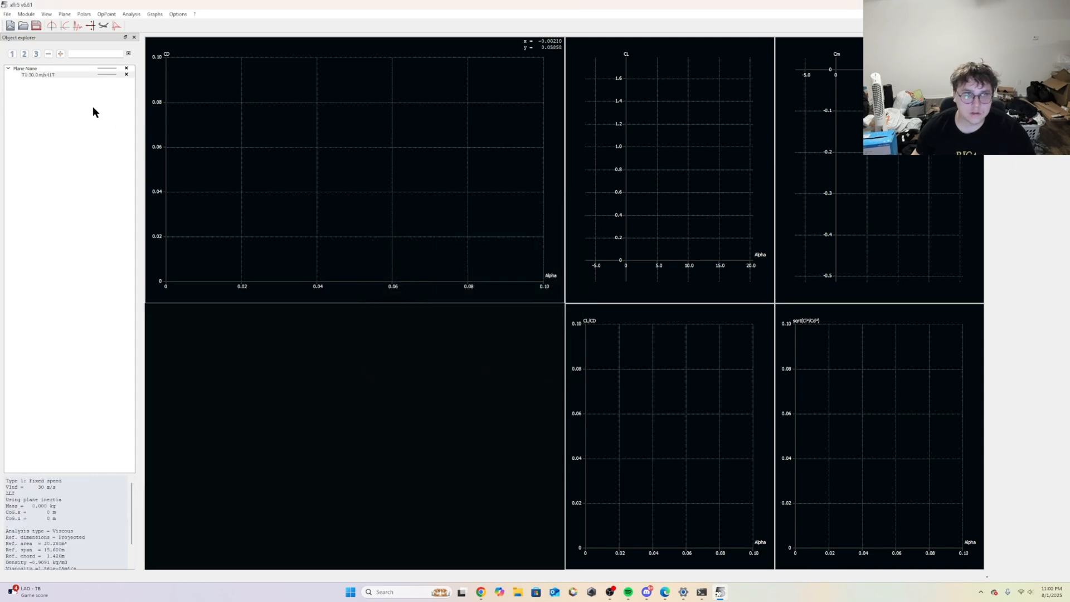
pyautogui.click(64, 15)
pyautogui.click(67, 23)
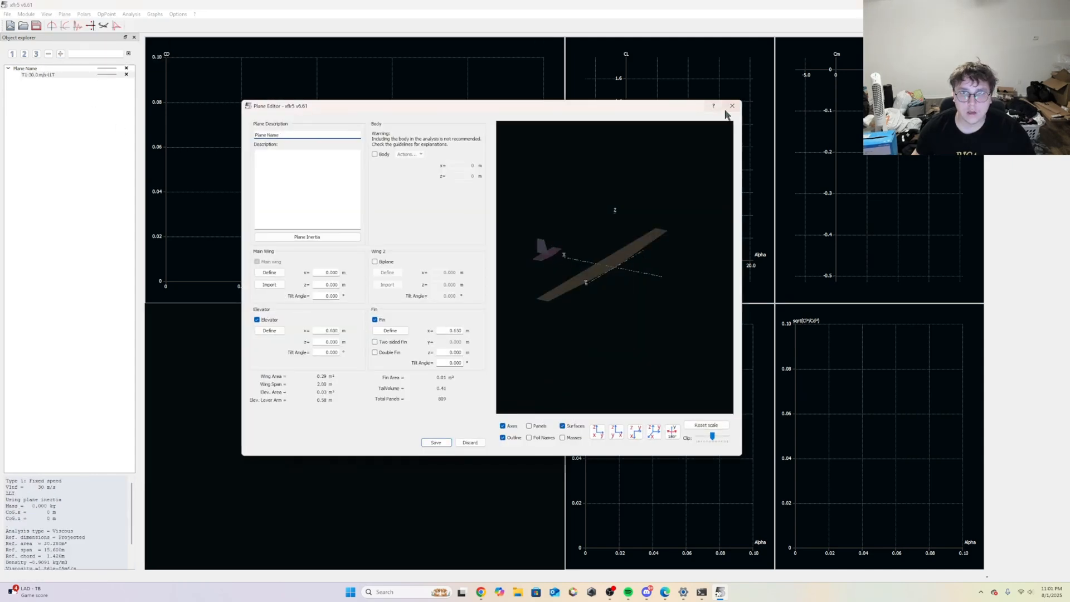
pyautogui.click(729, 108)
pyautogui.click(84, 14)
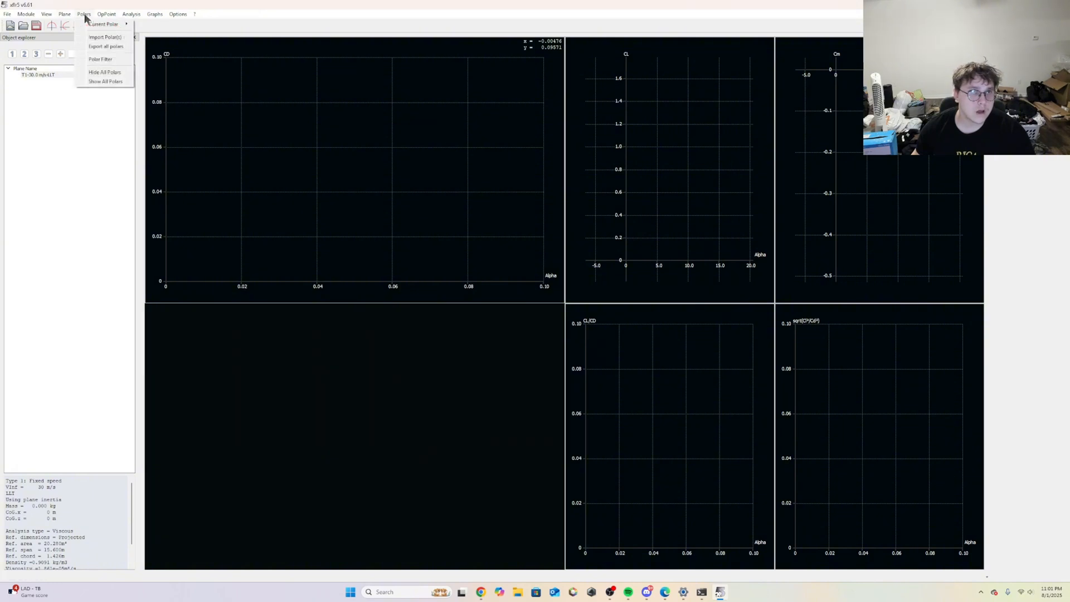
# - Reopen the current plane's wing definition, inspect its panelled geometry and section values, and save it again
pyautogui.click(67, 15)
pyautogui.click(68, 15)
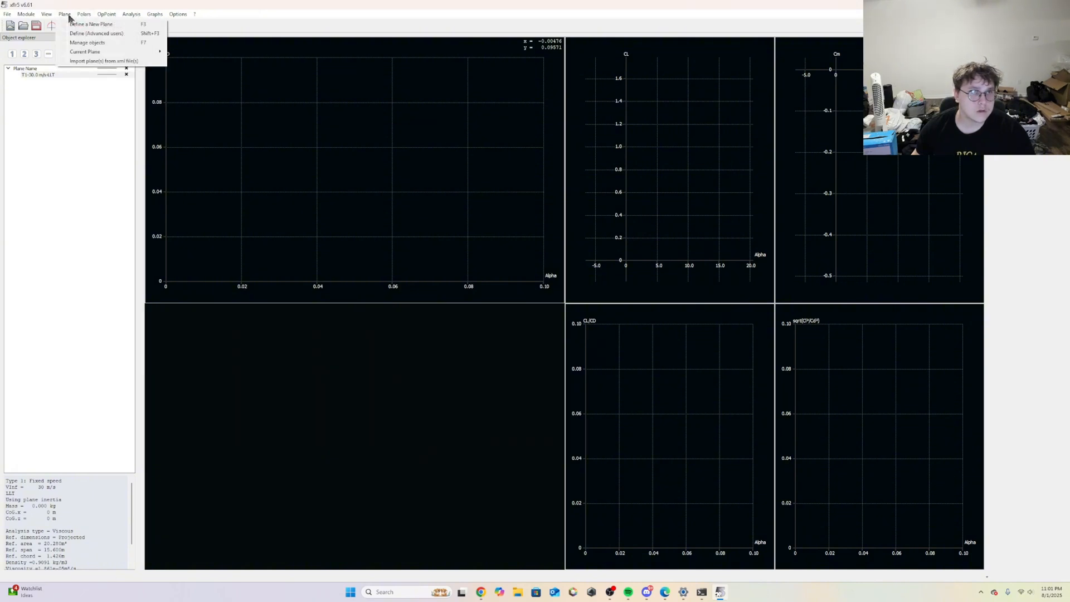
pyautogui.moveTo(87, 54)
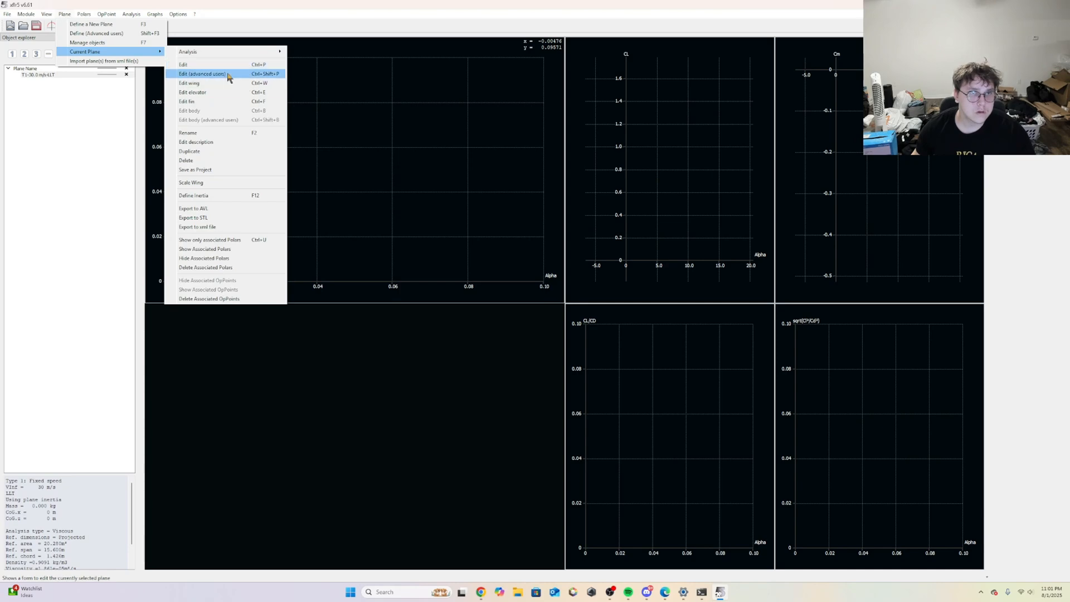
pyautogui.click(212, 84)
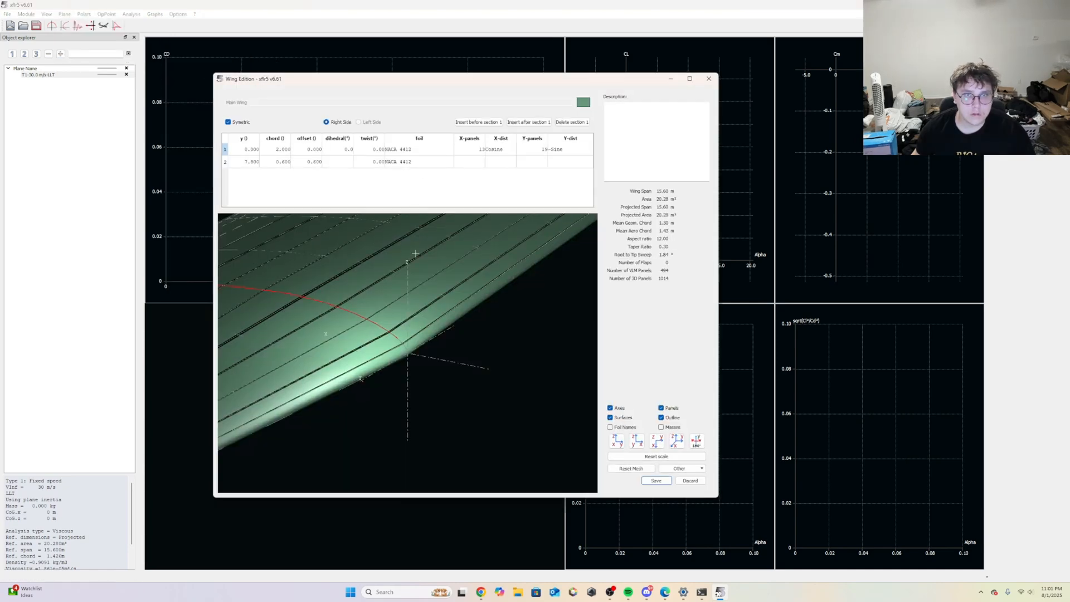
pyautogui.moveTo(429, 245); pyautogui.dragTo(435, 297)
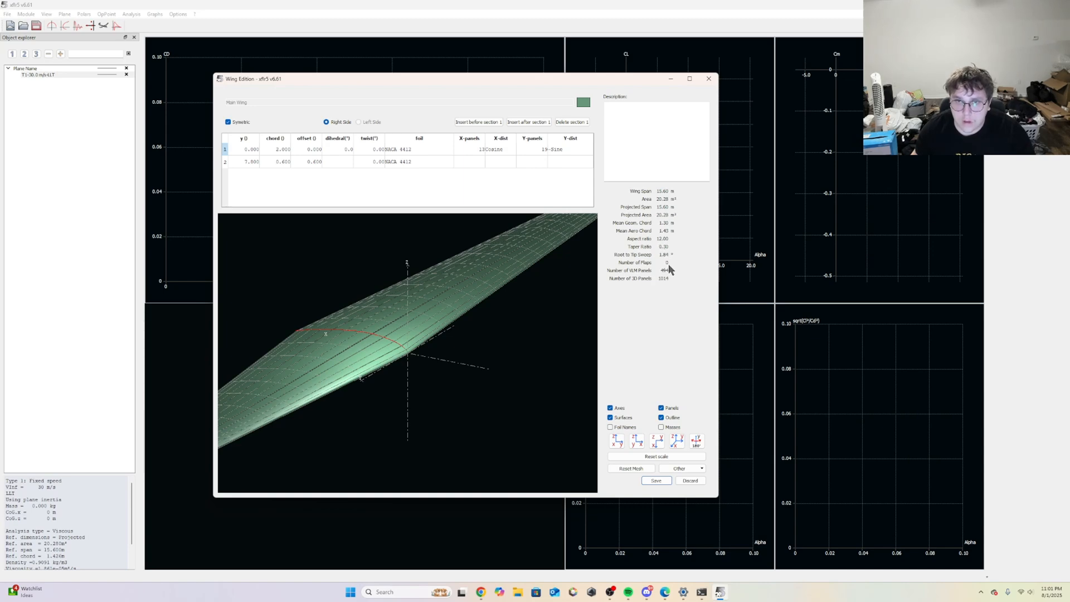
pyautogui.click(656, 480)
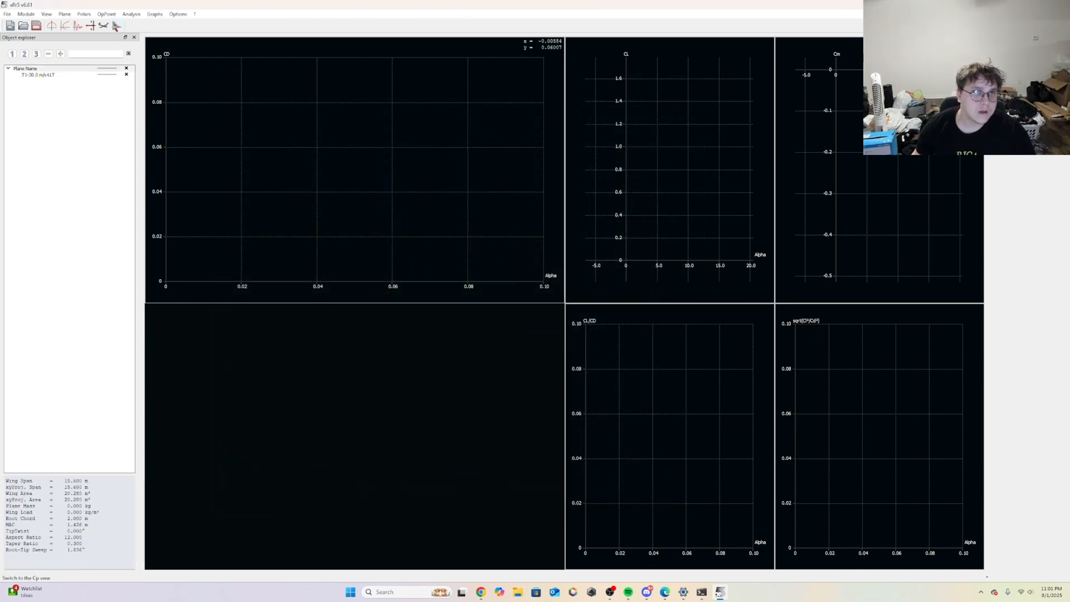
pyautogui.click(131, 14)
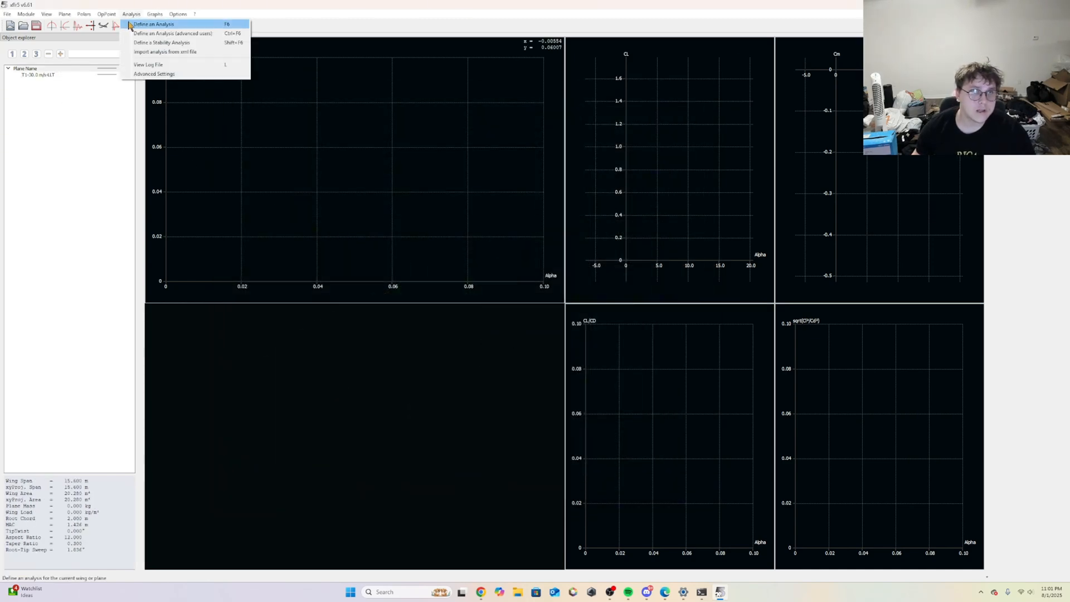
pyautogui.click(130, 24)
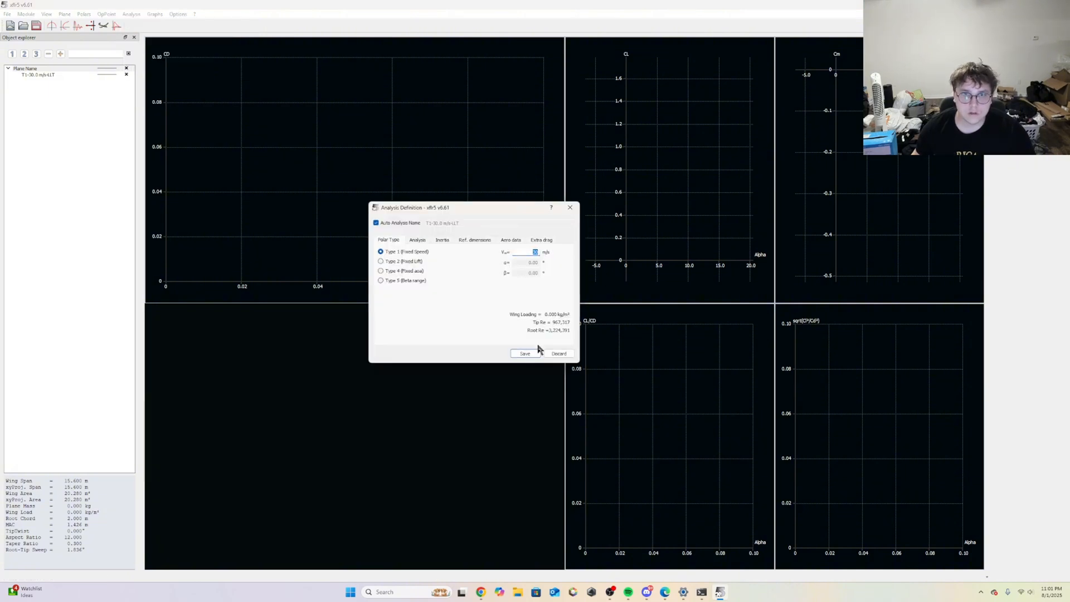
pyautogui.click(526, 355)
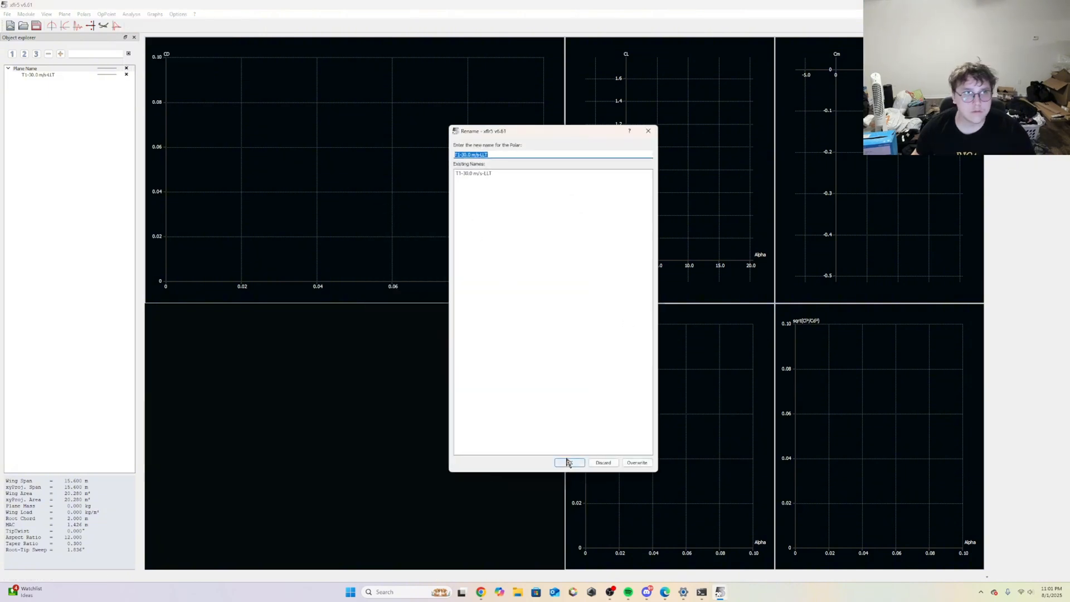
pyautogui.click(602, 464)
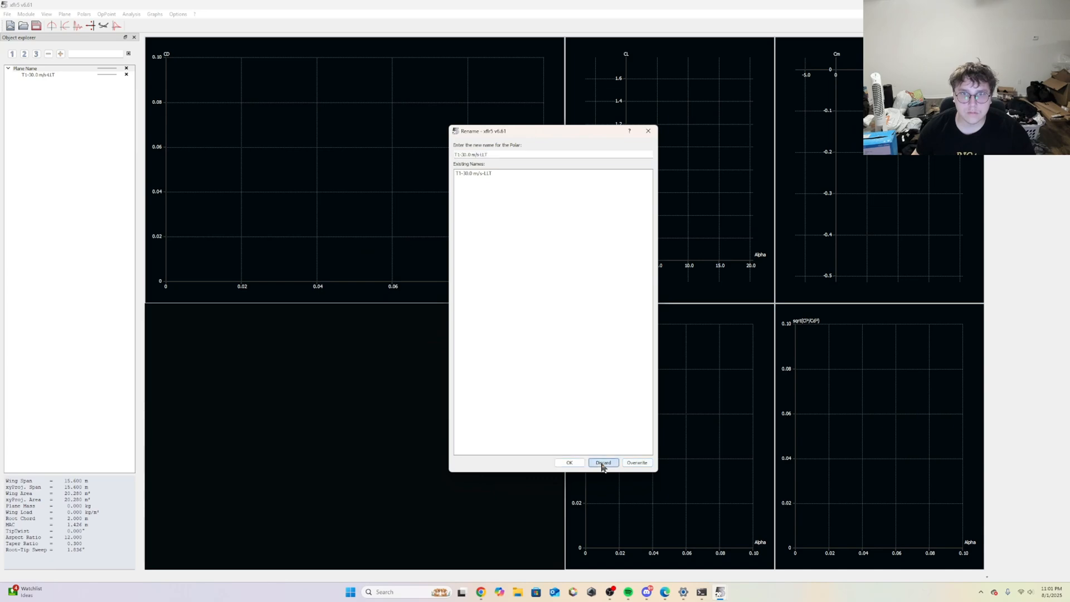
# - Edit the existing T1-30.0 m/s-LLT analysis and save it by overwriting the polar of the same name
pyautogui.rightClick(52, 75)
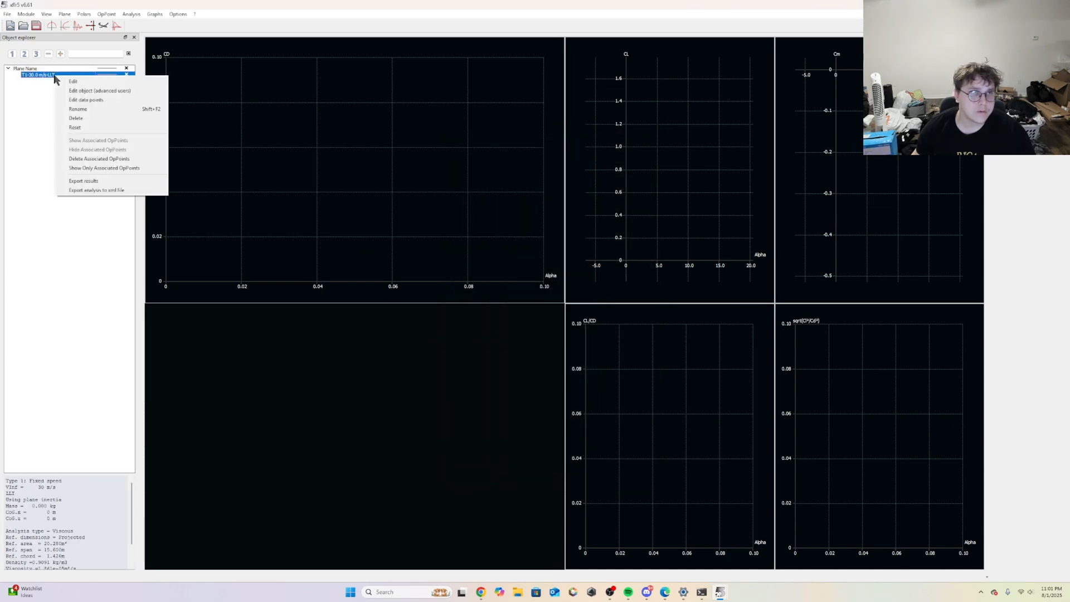
pyautogui.click(73, 83)
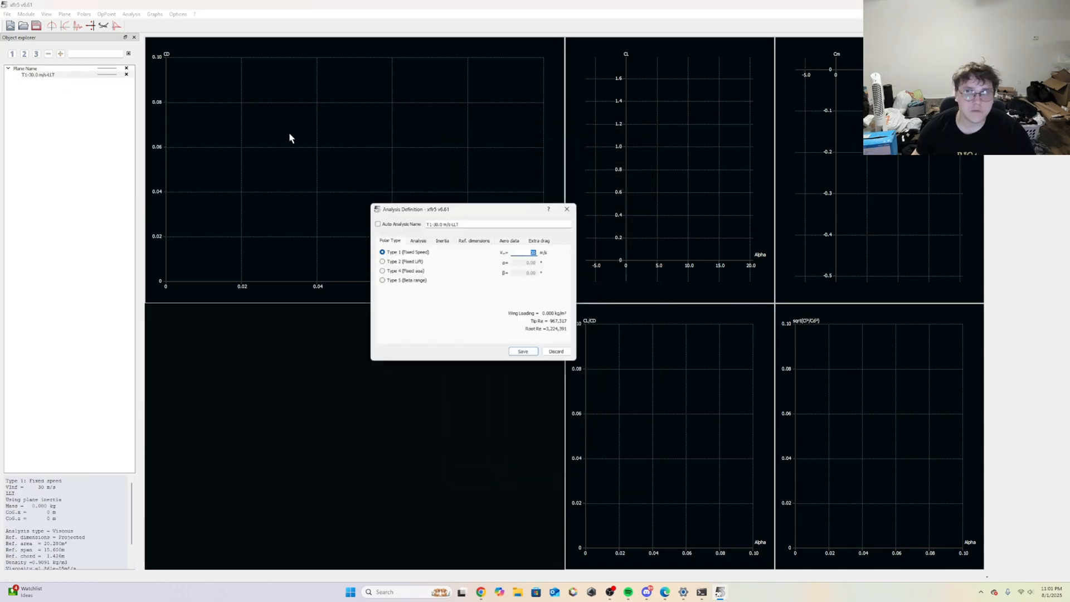
pyautogui.click(525, 354)
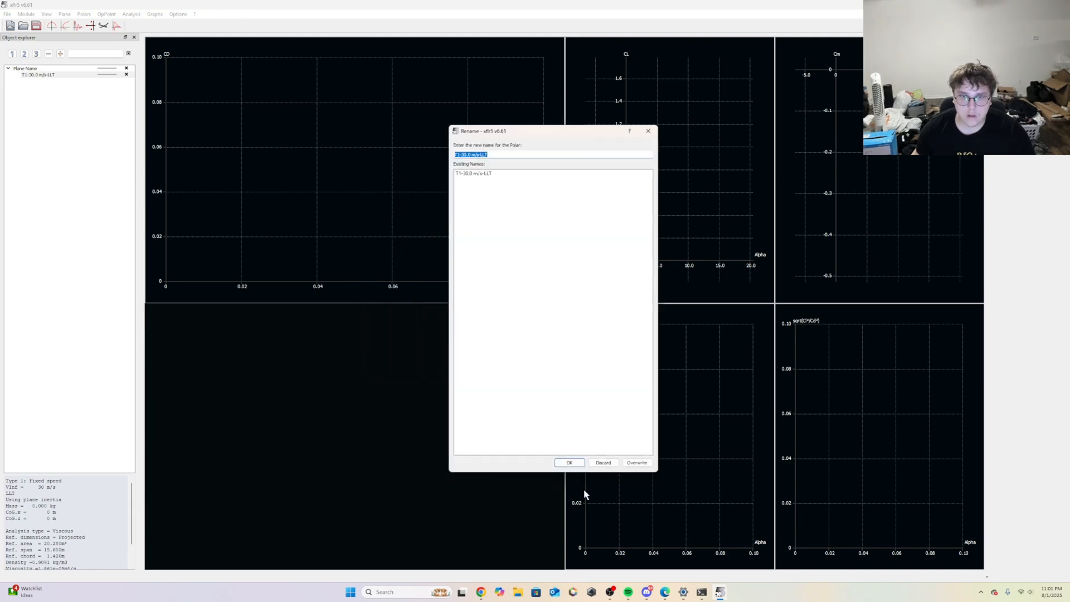
pyautogui.click(637, 463)
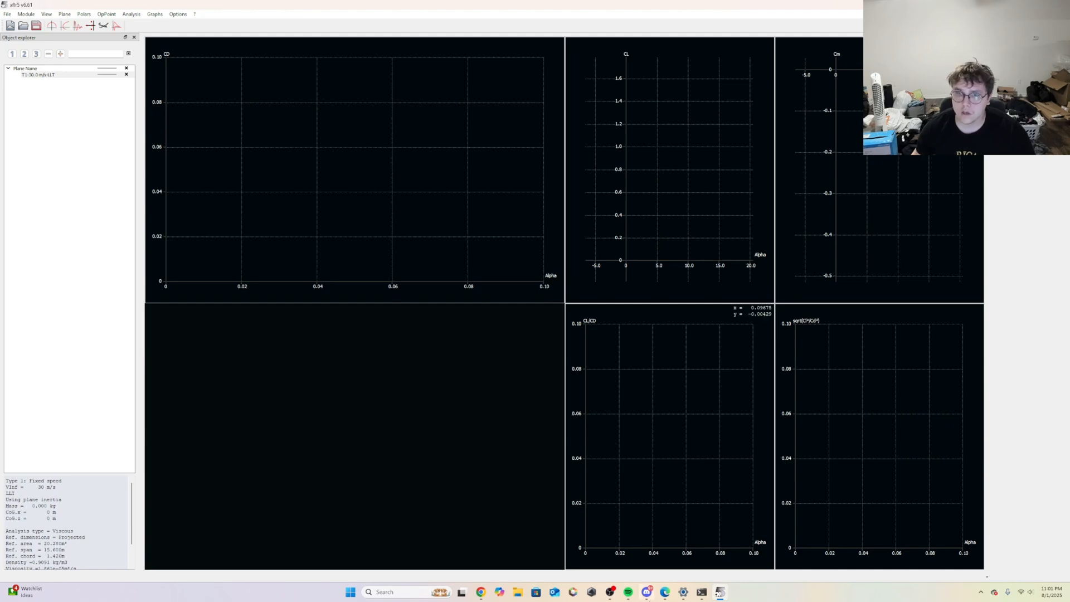
# - Run the LLT analysis on the wing, review its convergence log, and close the log window
pyautogui.click(1027, 130)
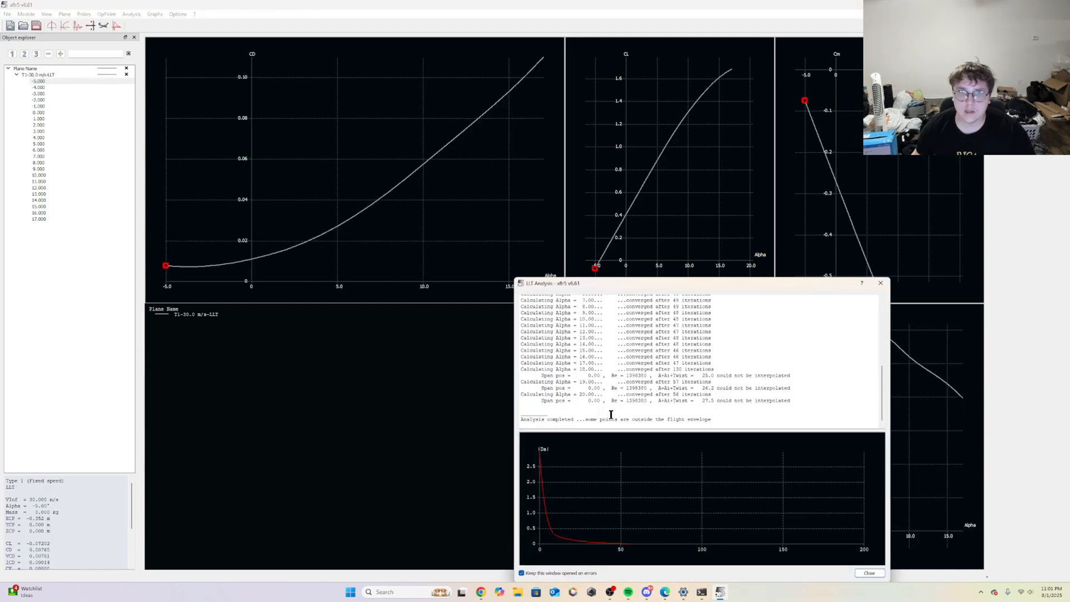
pyautogui.moveTo(695, 284); pyautogui.dragTo(491, 182)
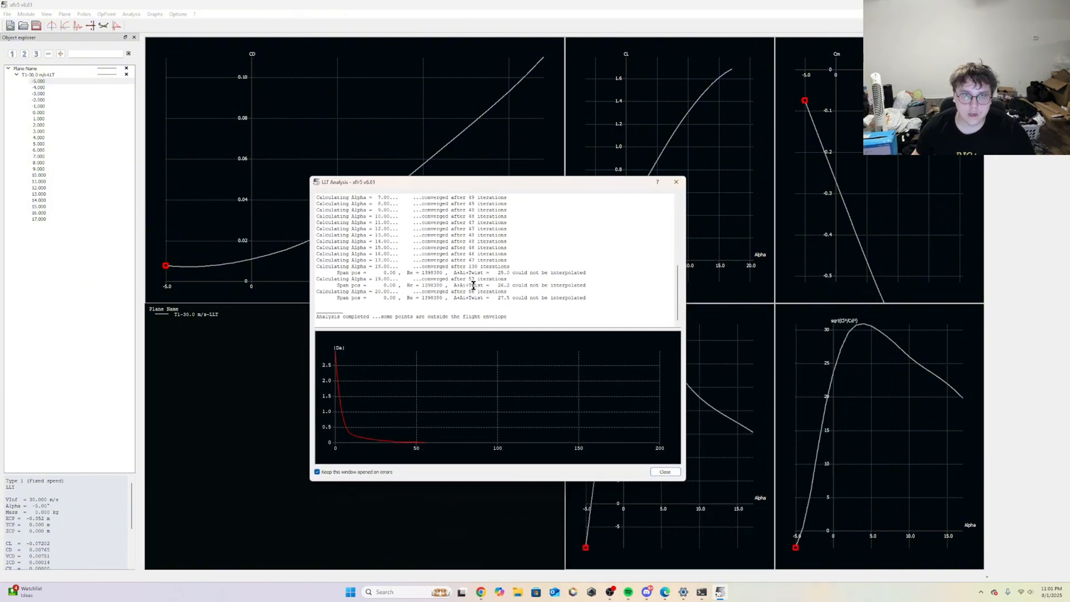
pyautogui.scroll(4, 453, 384)
pyautogui.scroll(-7, 473, 376)
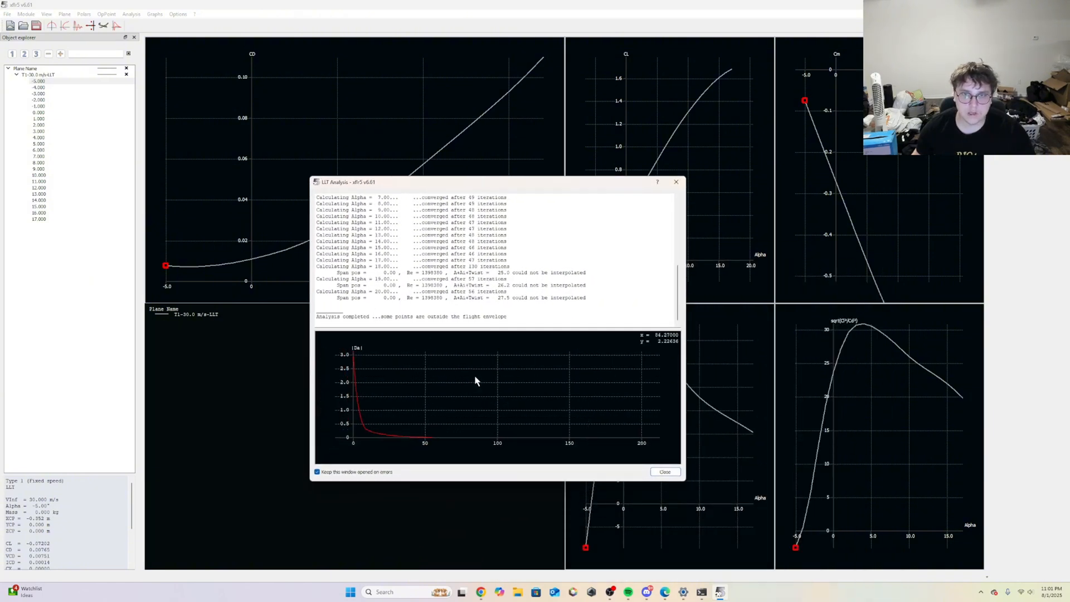
pyautogui.click(666, 471)
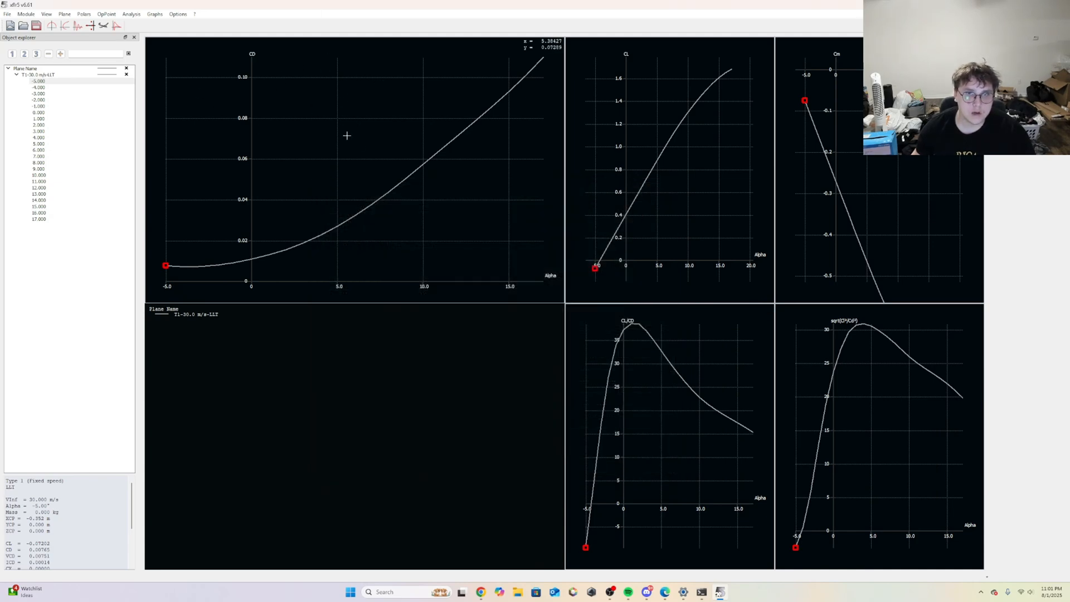
# - Change the Y-axis variable of the large CD versus Alpha graph to CL
pyautogui.rightClick(356, 54)
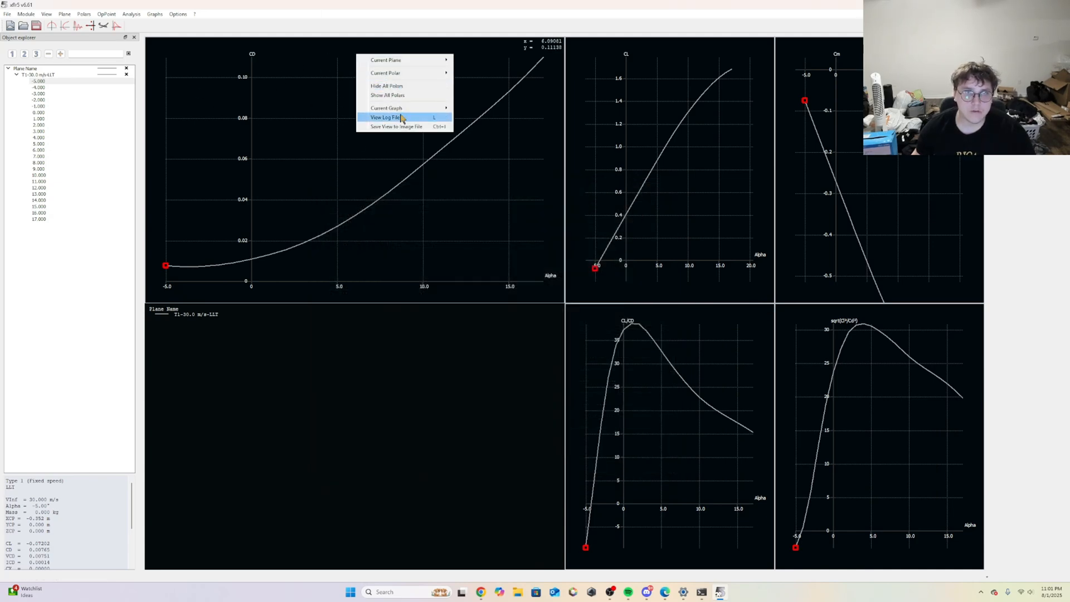
pyautogui.moveTo(402, 110)
pyautogui.click(479, 117)
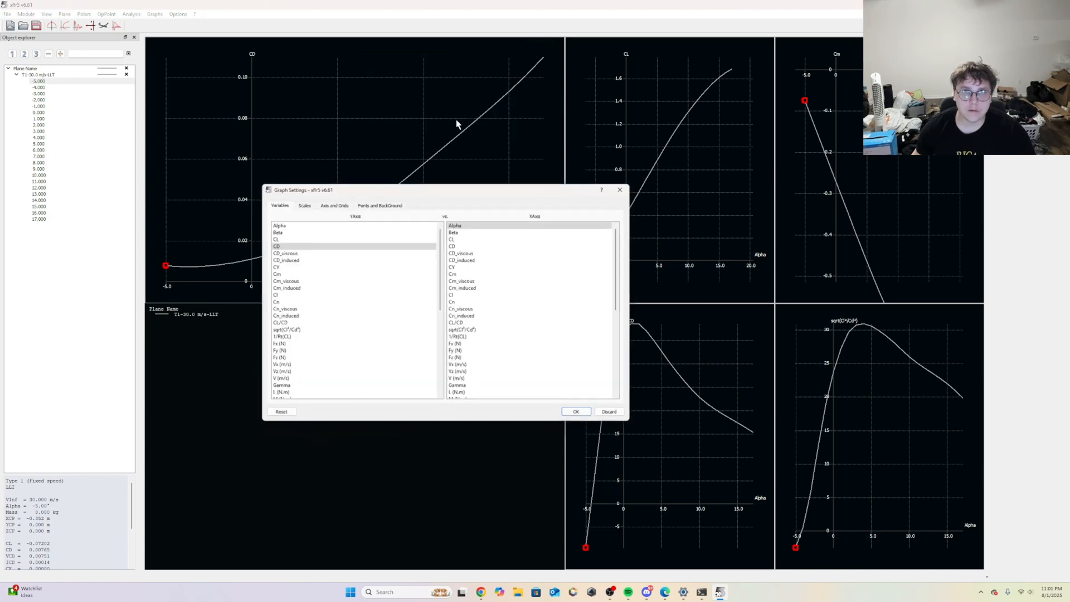
pyautogui.click(312, 239)
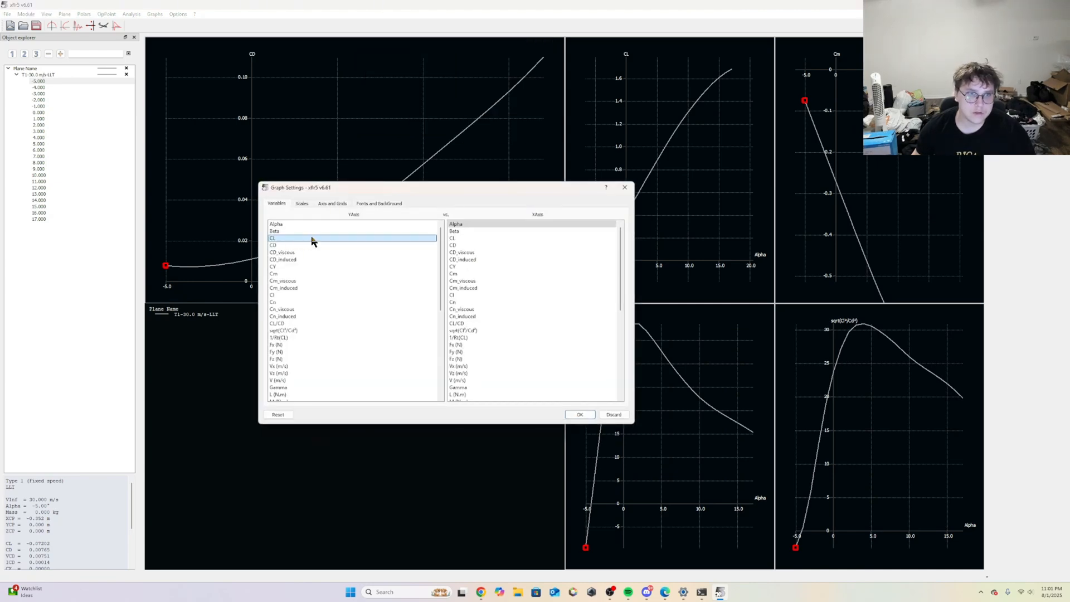
pyautogui.click(580, 415)
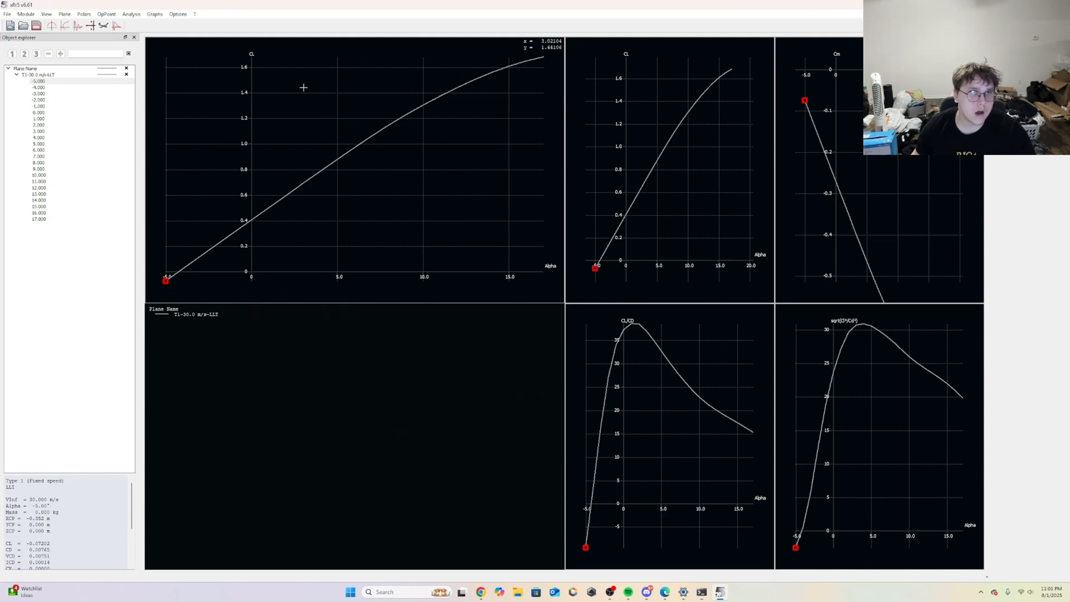
# - Export the large CL versus Alpha graph as a comma-separated values file named Video in the final project folder
pyautogui.rightClick(354, 108)
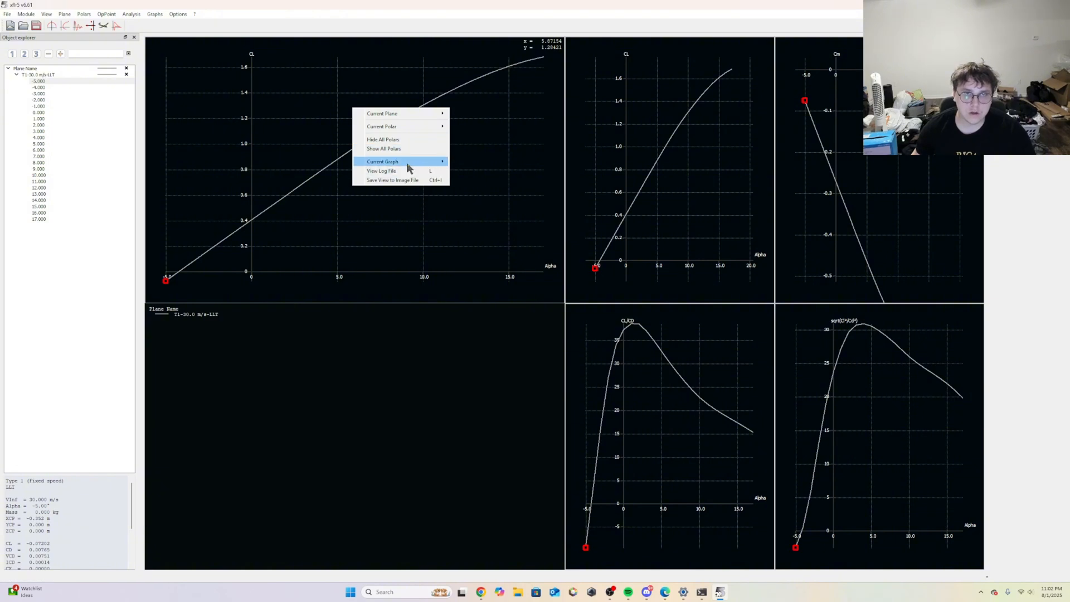
pyautogui.moveTo(413, 162)
pyautogui.click(477, 183)
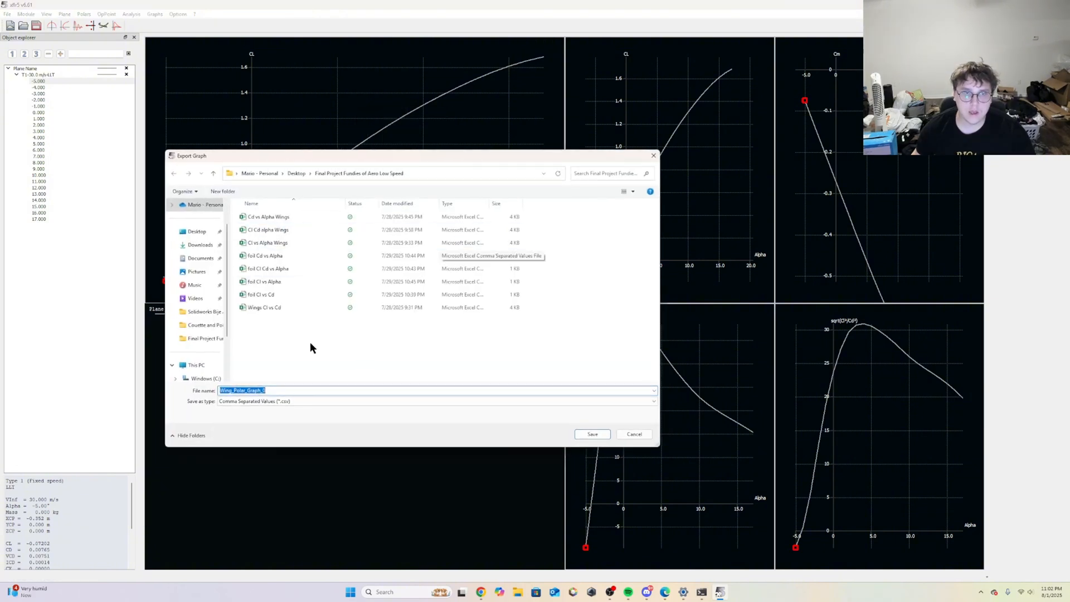
pyautogui.click(280, 402)
pyautogui.click(280, 401)
pyautogui.click(277, 391)
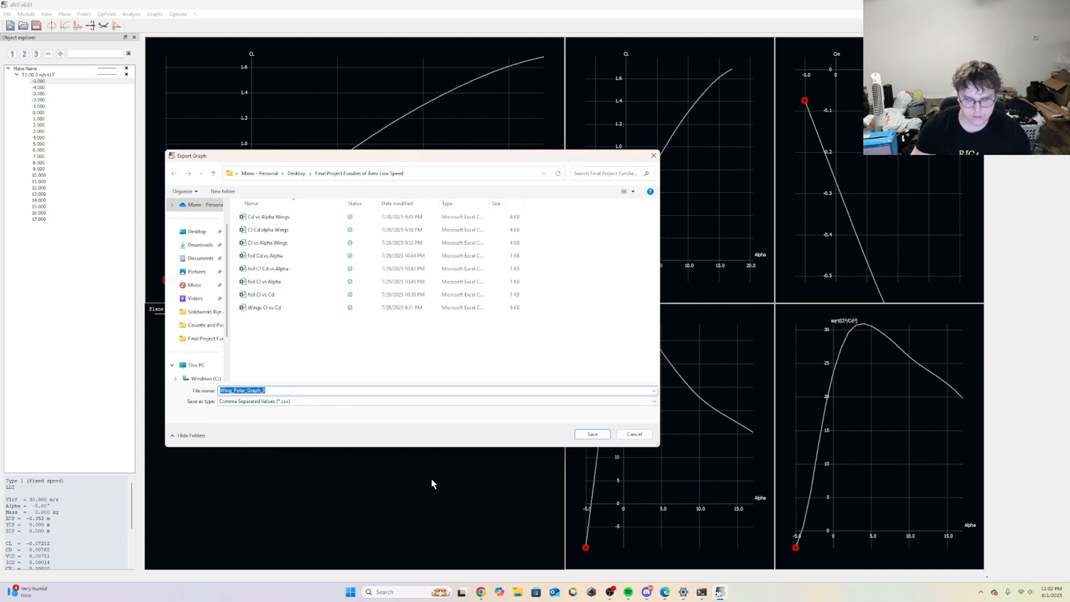
pyautogui.write('Video')
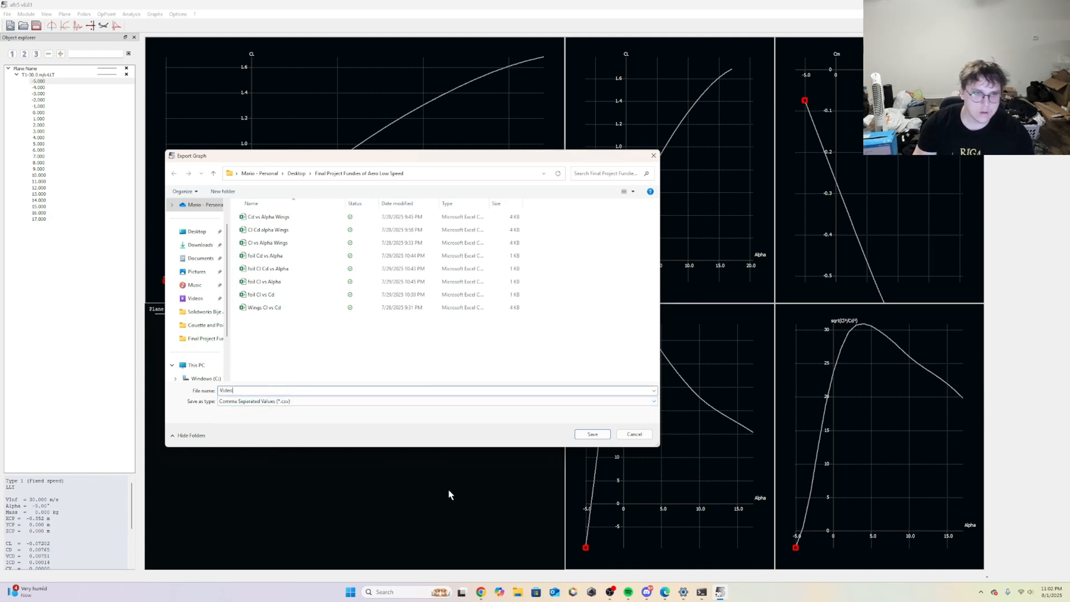
pyautogui.click(577, 436)
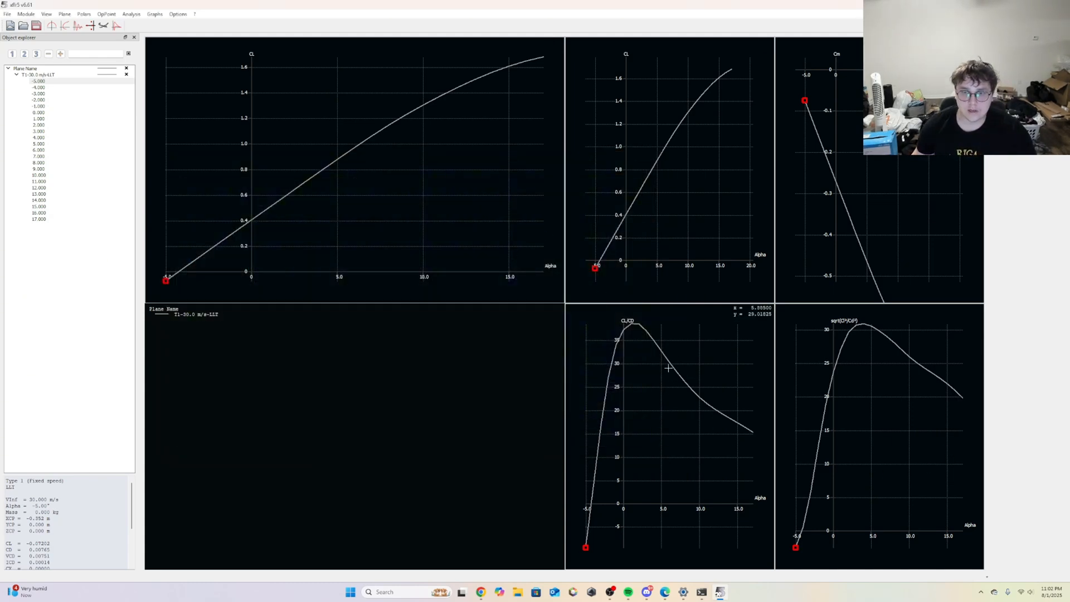
# - Switch to File Explorer, open the exported Video file in Excel, and maximize the window to view the CL data
pyautogui.click(517, 592)
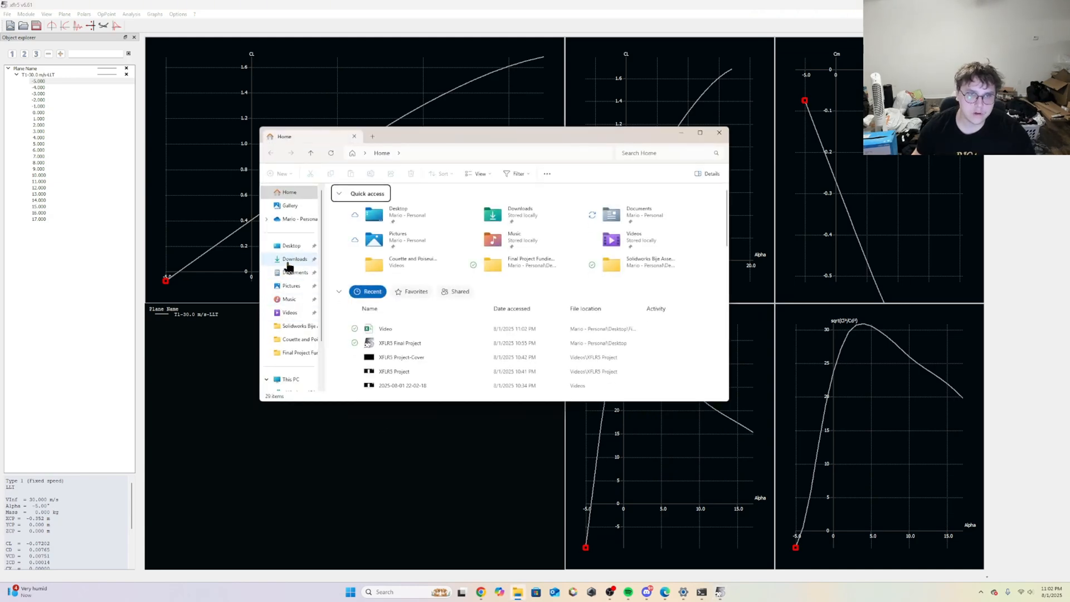
pyautogui.doubleClick(386, 329)
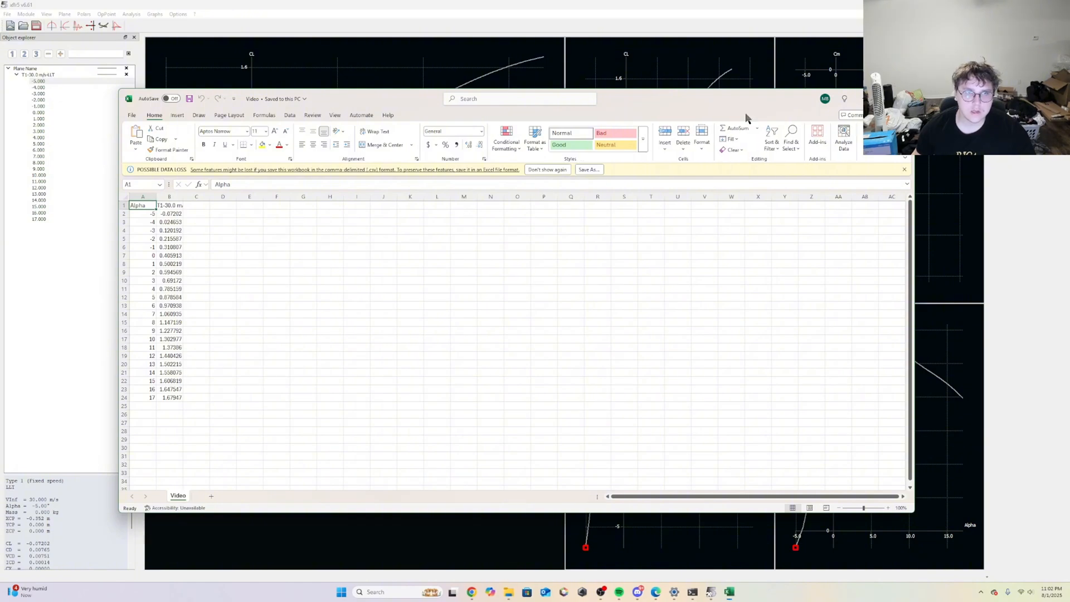
pyautogui.click(884, 99)
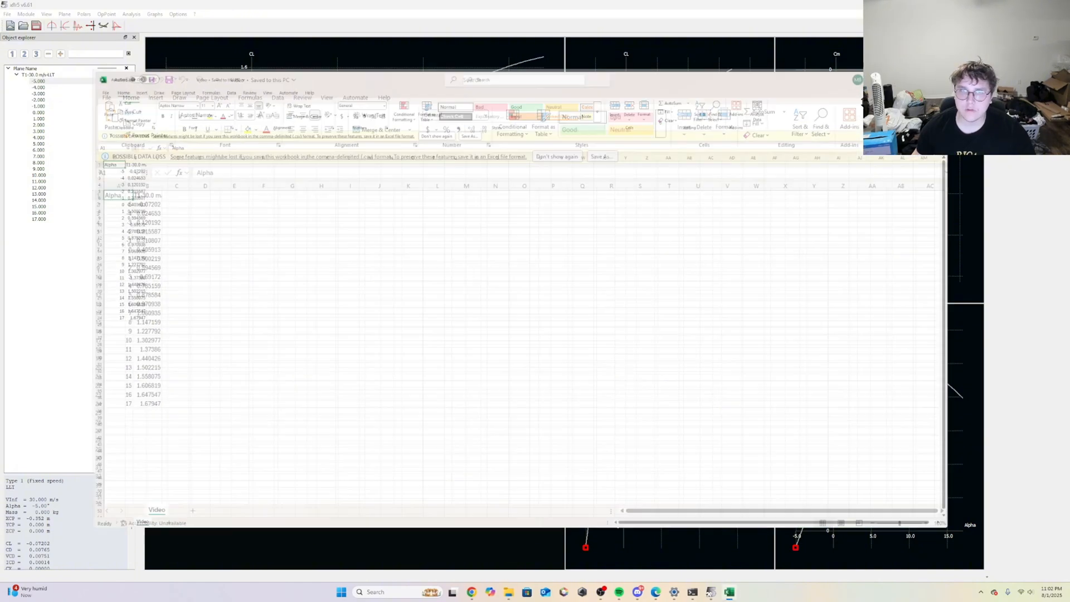
# - Review the Alpha and lift coefficient columns, and rename the header in cell B1 as CL
pyautogui.moveTo(22, 117); pyautogui.dragTo(37, 303)
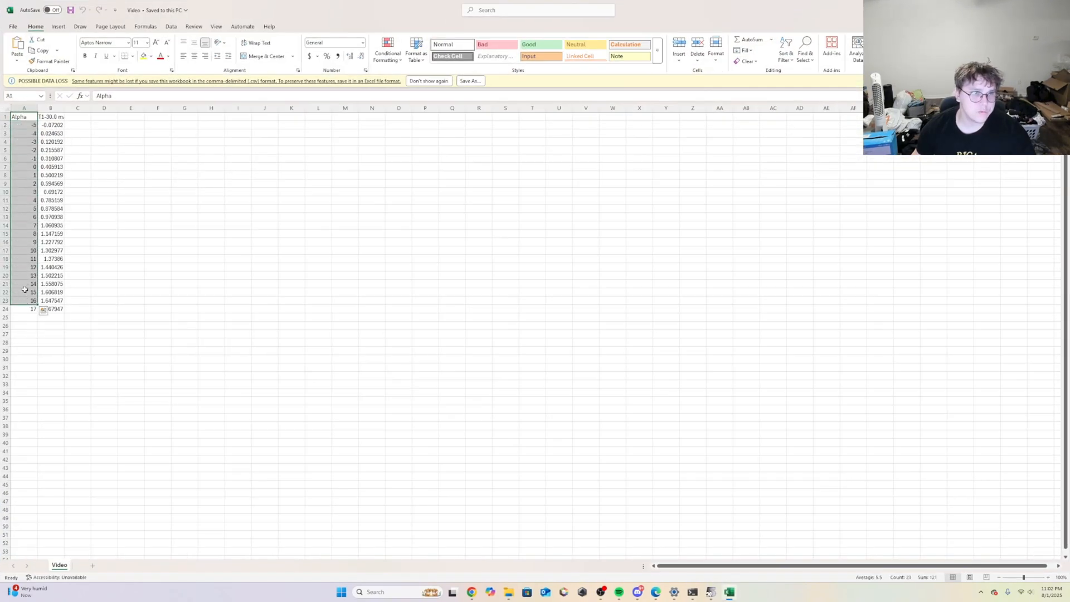
pyautogui.moveTo(51, 117); pyautogui.dragTo(53, 309)
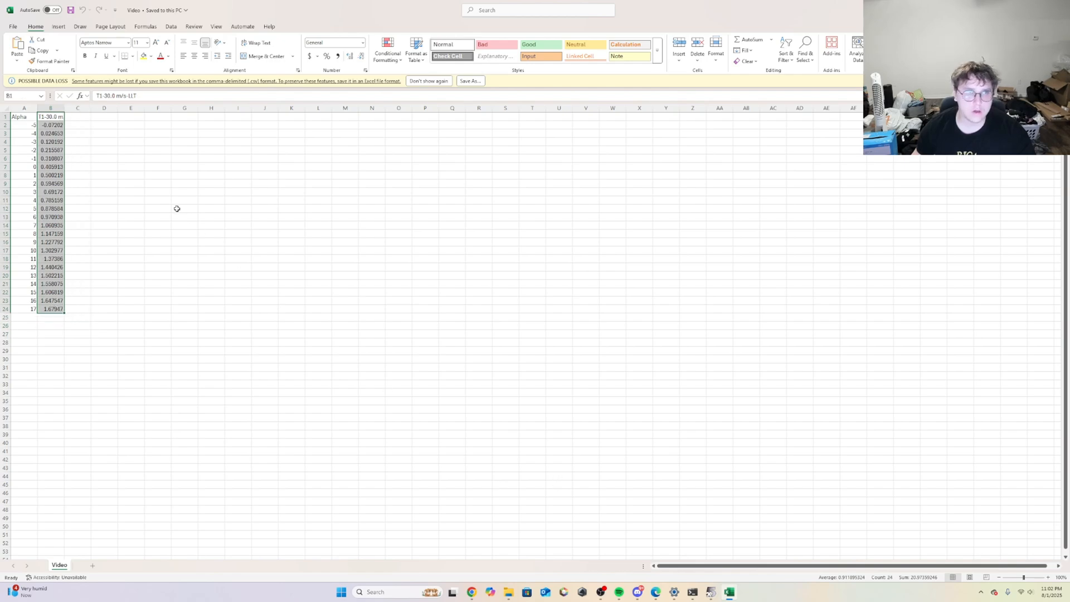
pyautogui.doubleClick(43, 117)
pyautogui.tripleClick(43, 117)
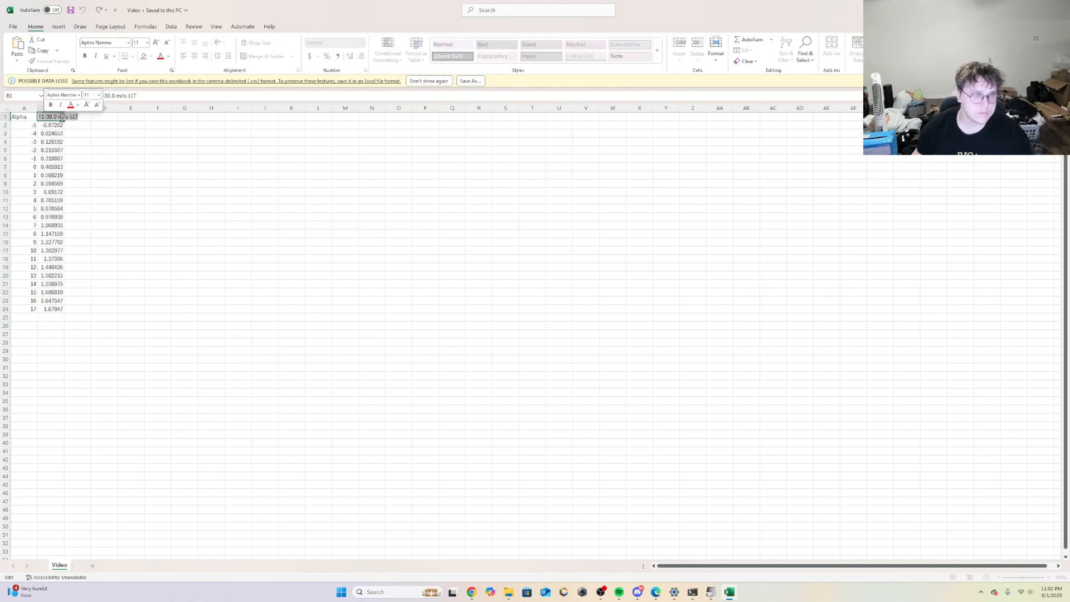
pyautogui.write('CL')
pyautogui.click(80, 209)
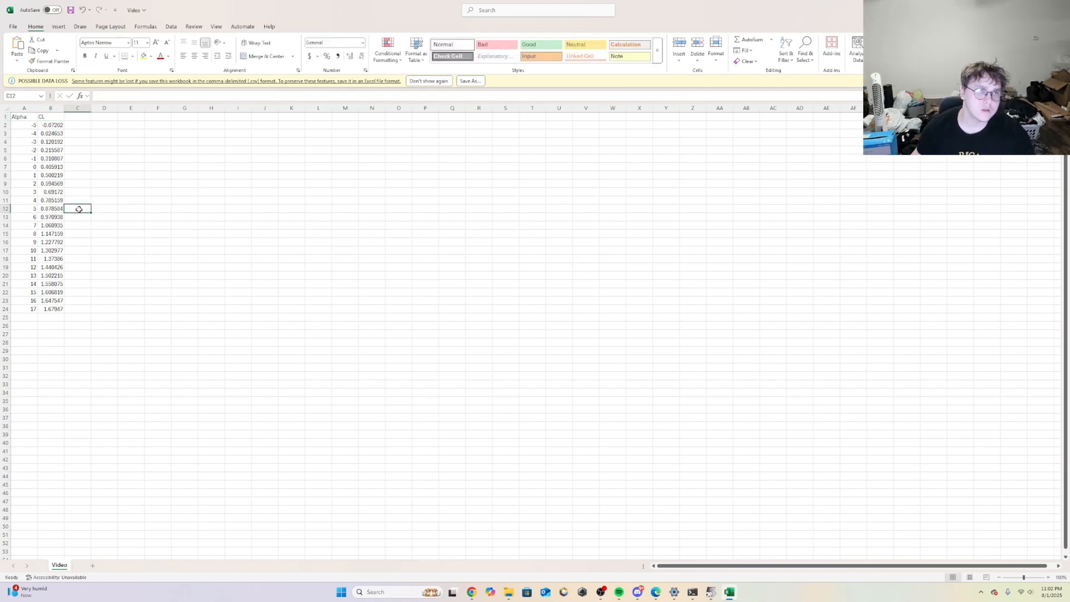
# - Insert a blank markers-only scatter chart and place it beside the data, around columns K to R
pyautogui.moveTo(226, 157); pyautogui.dragTo(206, 158)
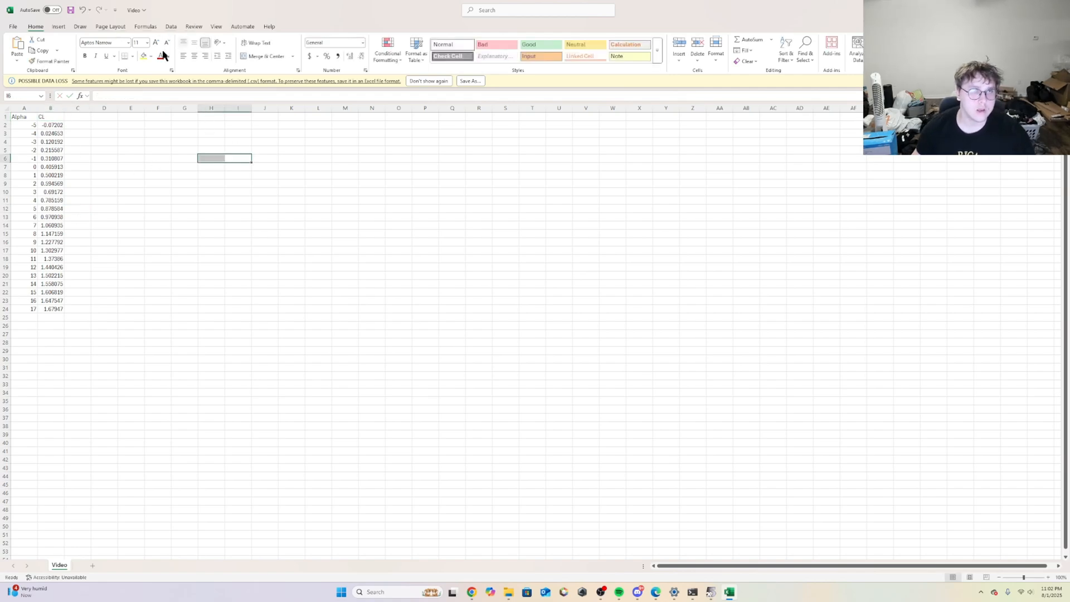
pyautogui.click(59, 28)
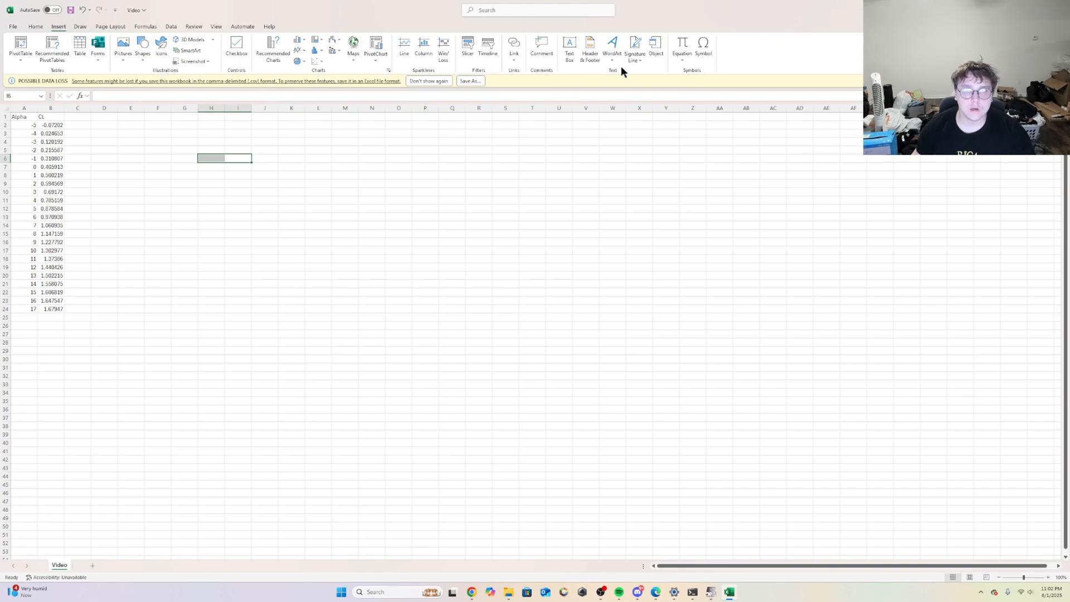
pyautogui.click(316, 60)
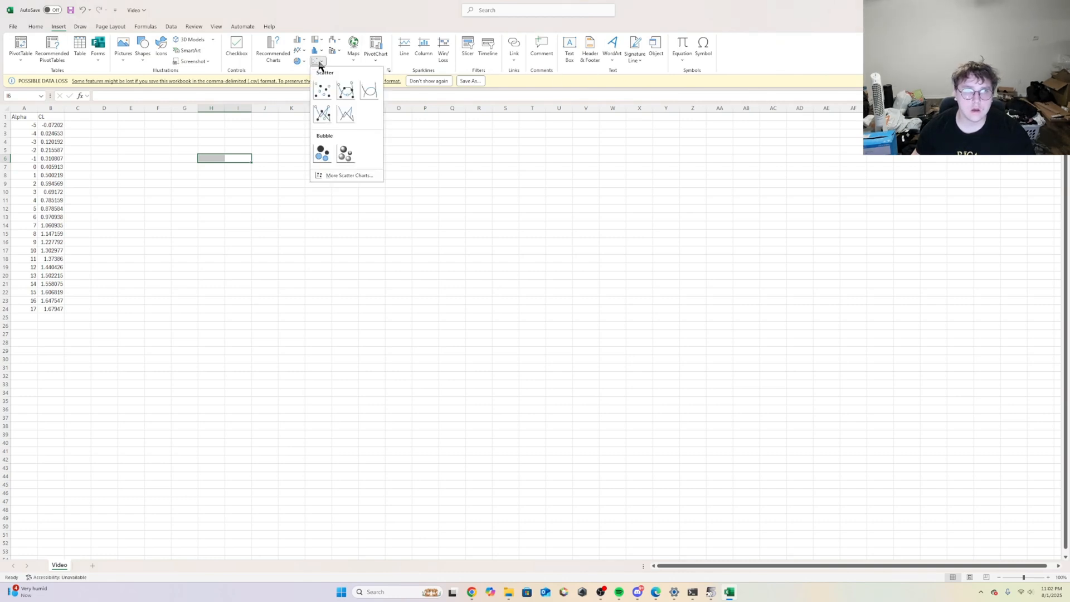
pyautogui.click(320, 89)
pyautogui.moveTo(479, 265); pyautogui.dragTo(351, 190)
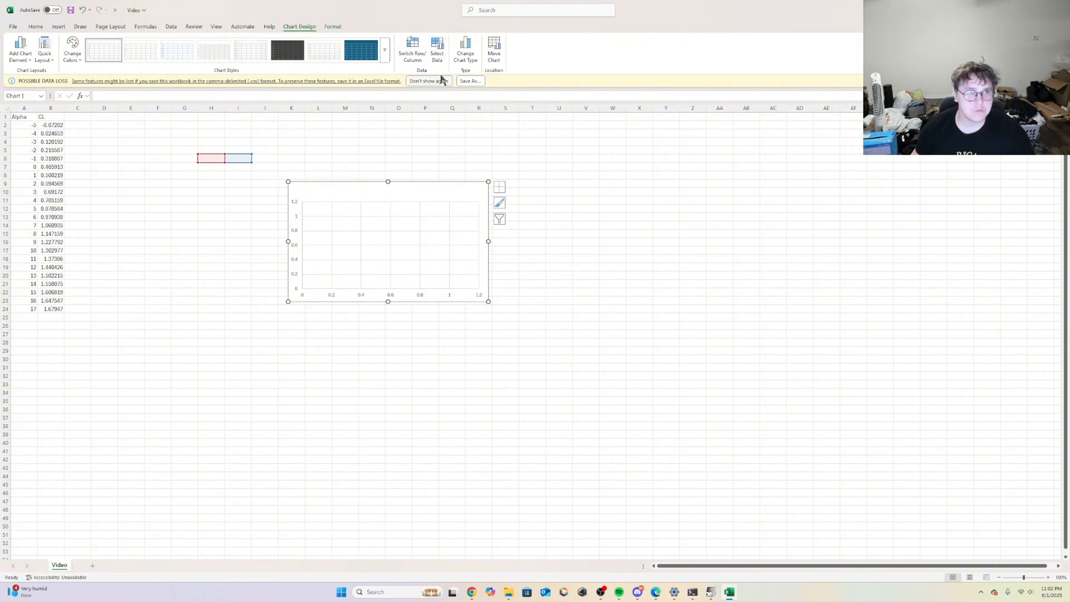
# - Add a chart series that takes its name from cell A1 and its X values from A2:A24
pyautogui.click(436, 58)
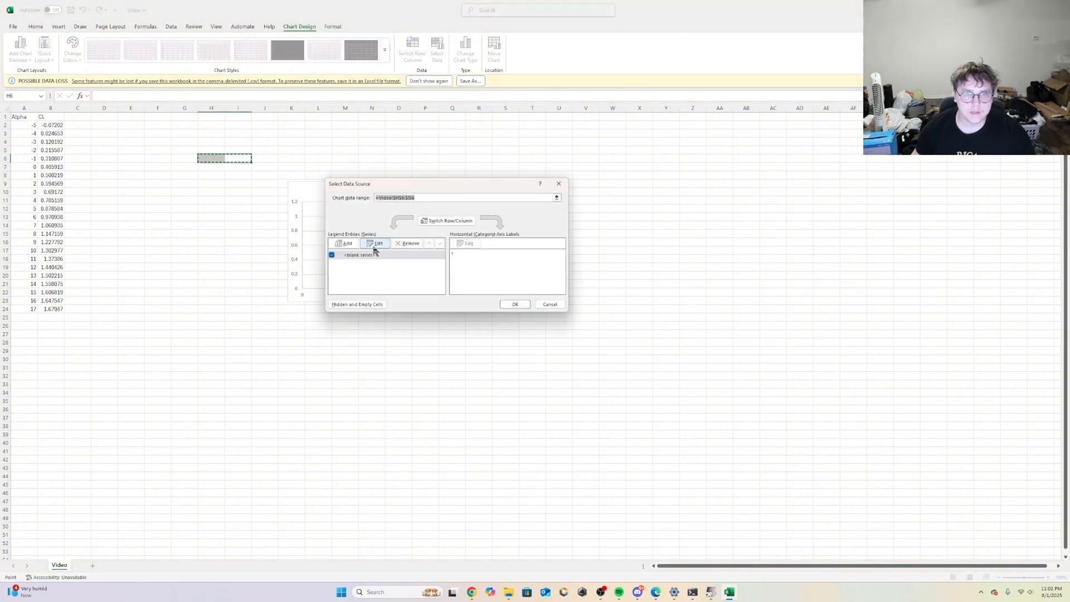
pyautogui.click(353, 246)
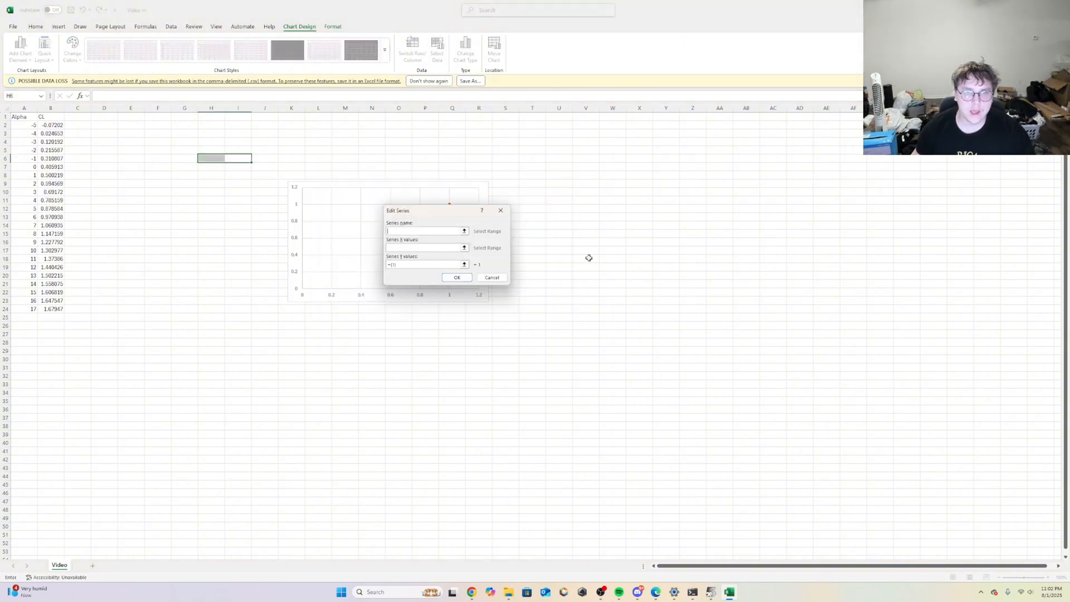
pyautogui.click(464, 231)
pyautogui.click(22, 118)
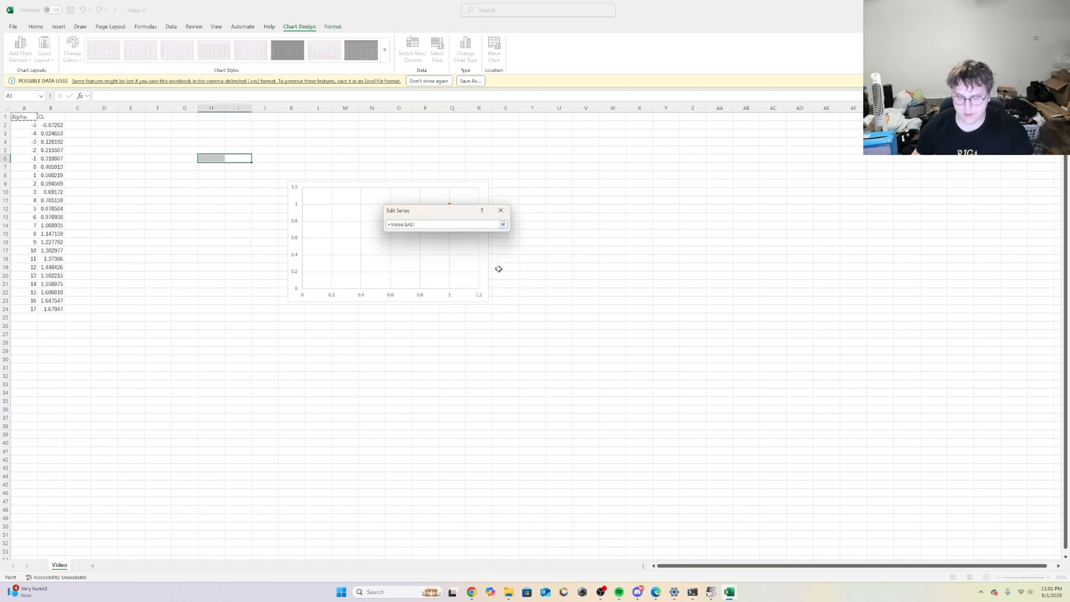
pyautogui.press('Return')
pyautogui.click(464, 249)
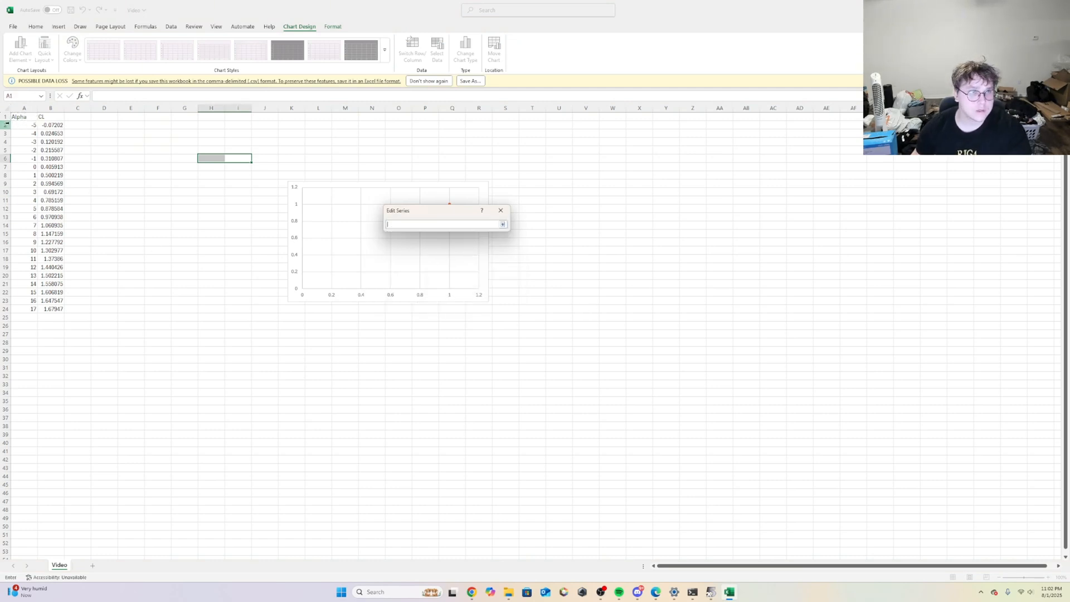
pyautogui.moveTo(16, 125); pyautogui.dragTo(31, 309)
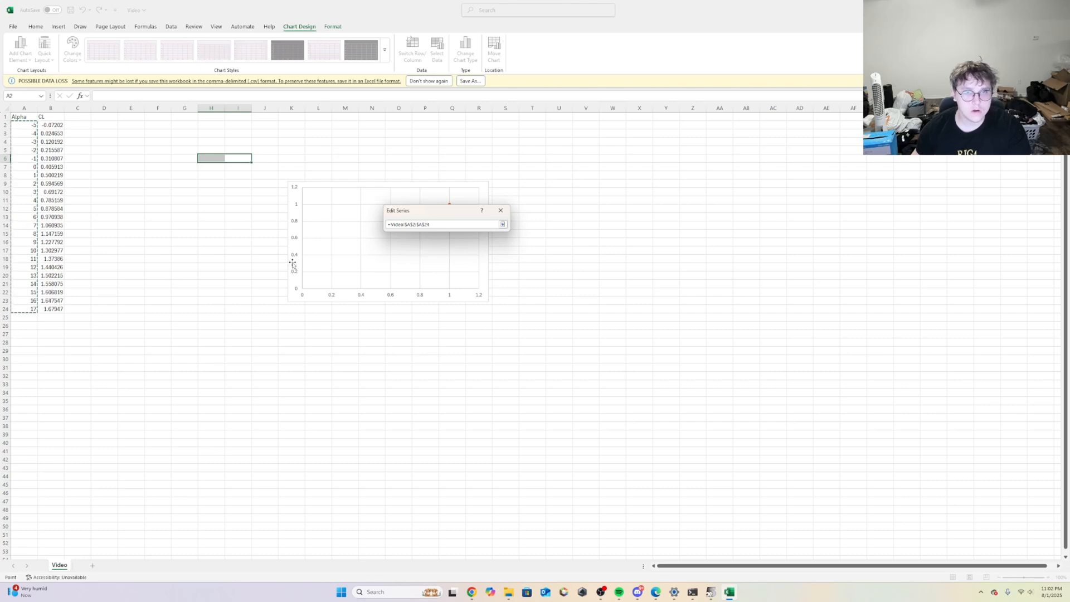
pyautogui.press('Return')
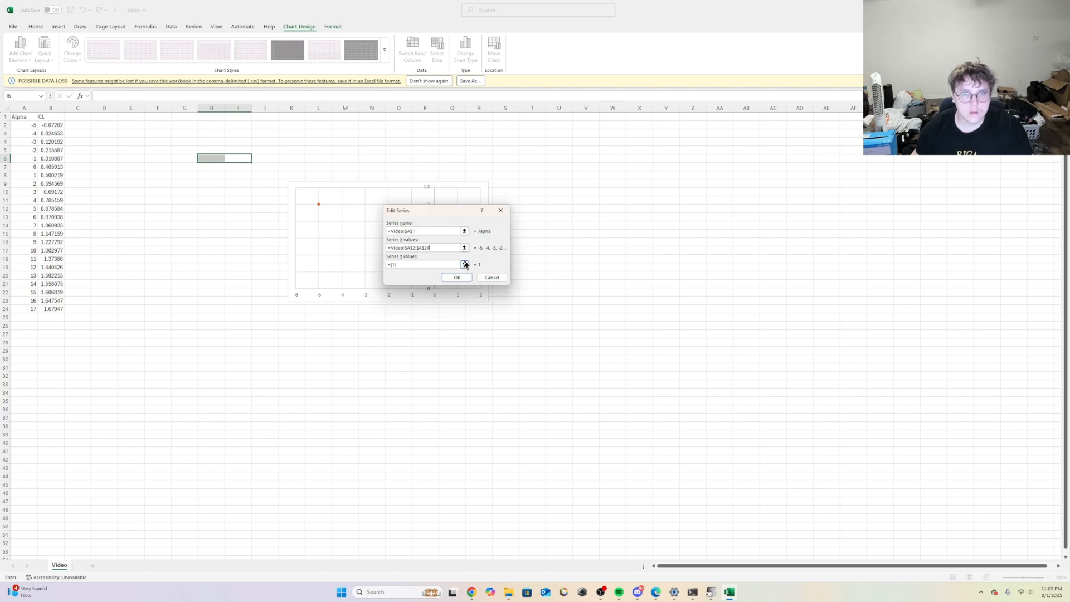
# - Try to rename the new series by entering =Alpha Vs CL as its name
pyautogui.moveTo(438, 231); pyautogui.dragTo(304, 231)
pyautogui.click(444, 265)
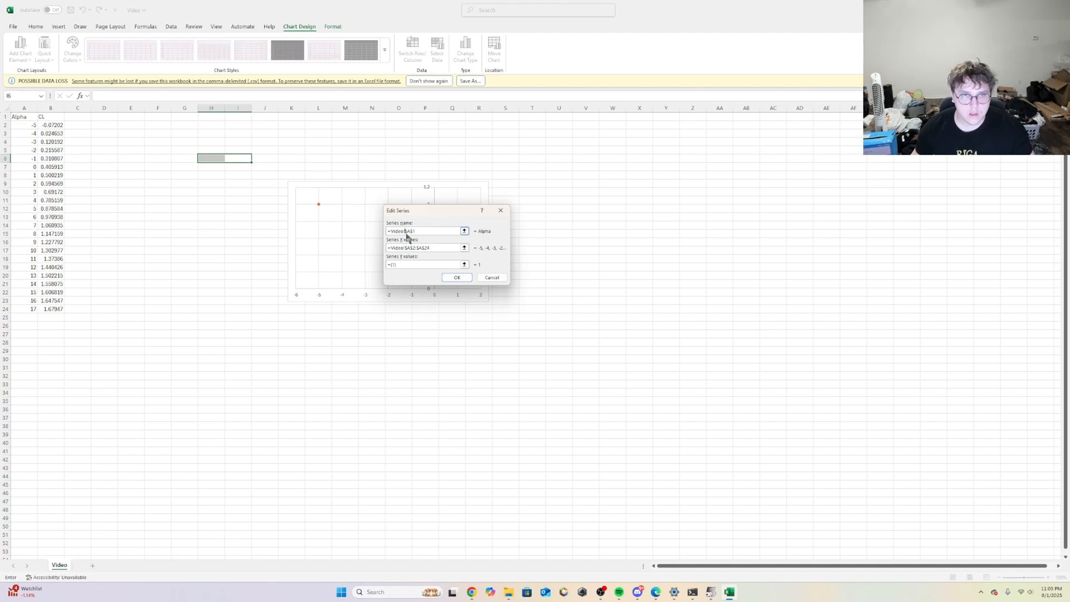
pyautogui.moveTo(408, 232); pyautogui.dragTo(394, 234)
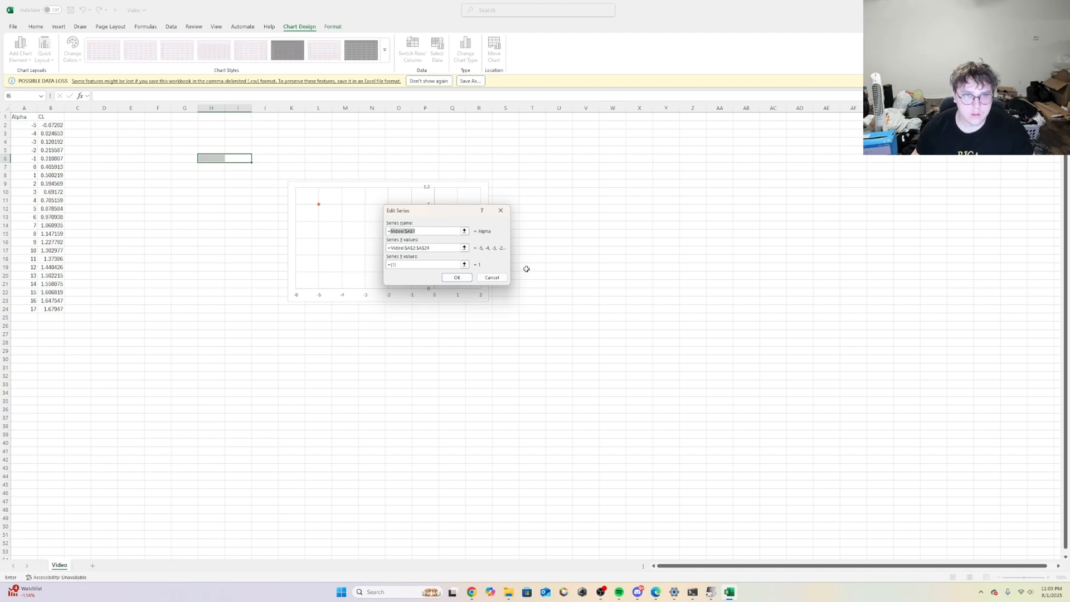
pyautogui.write('Alpha')
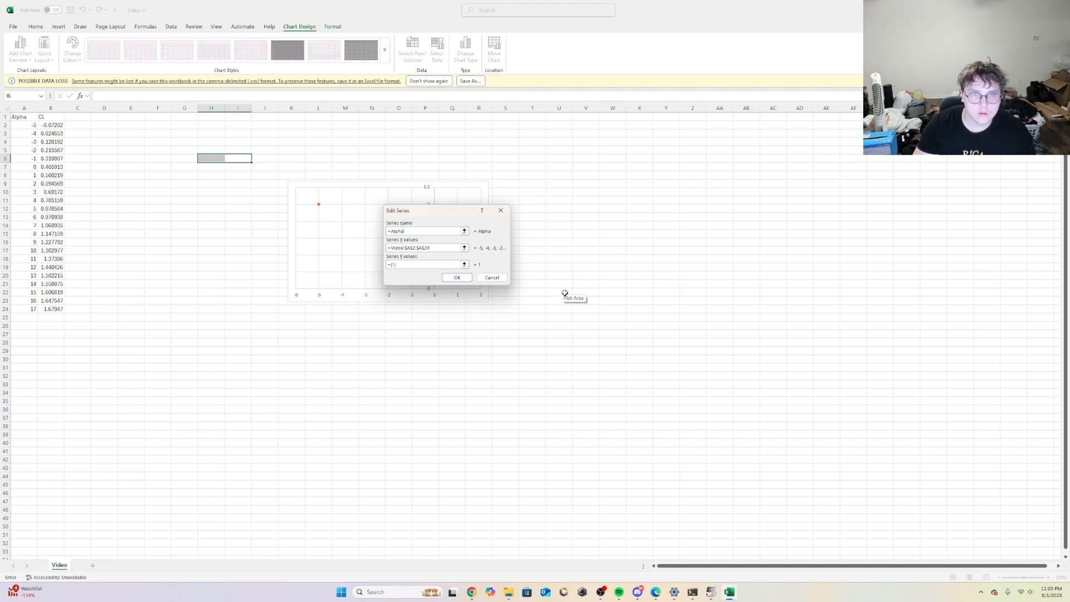
pyautogui.write(' Vs ')
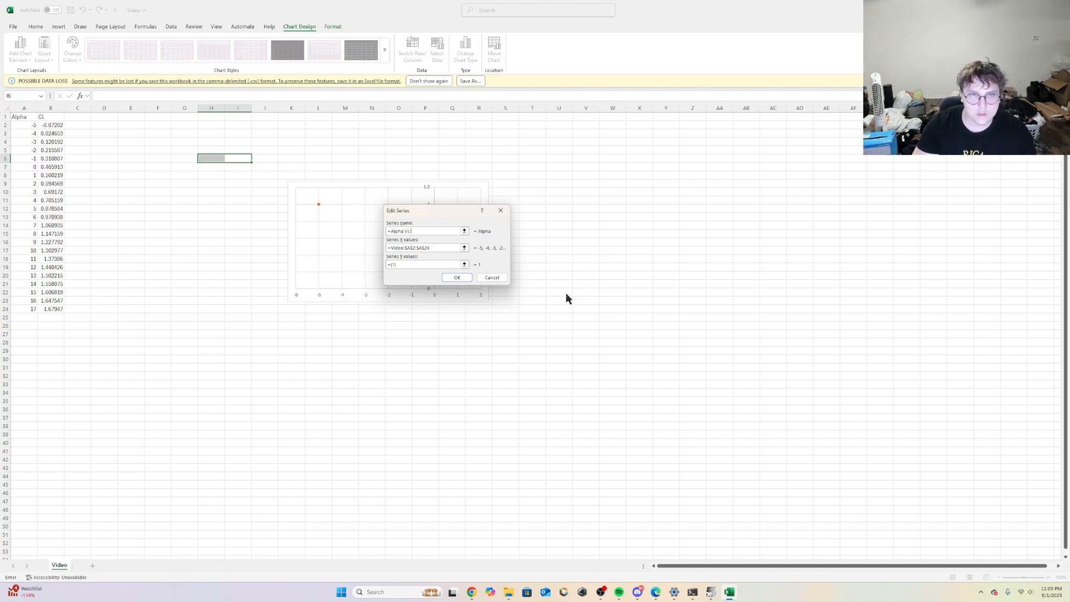
pyautogui.write('CL')
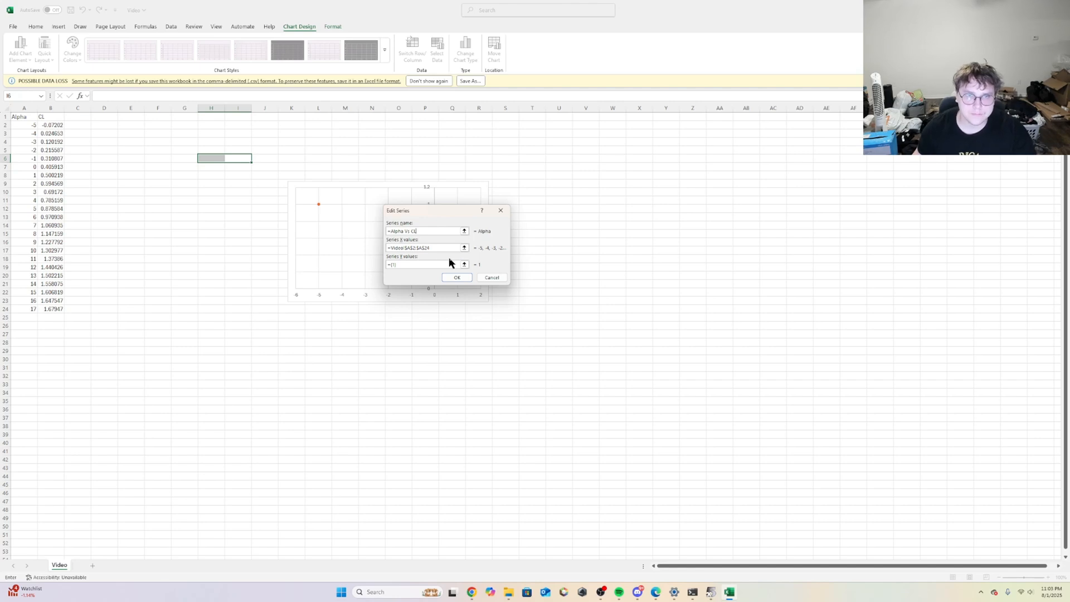
pyautogui.click(457, 277)
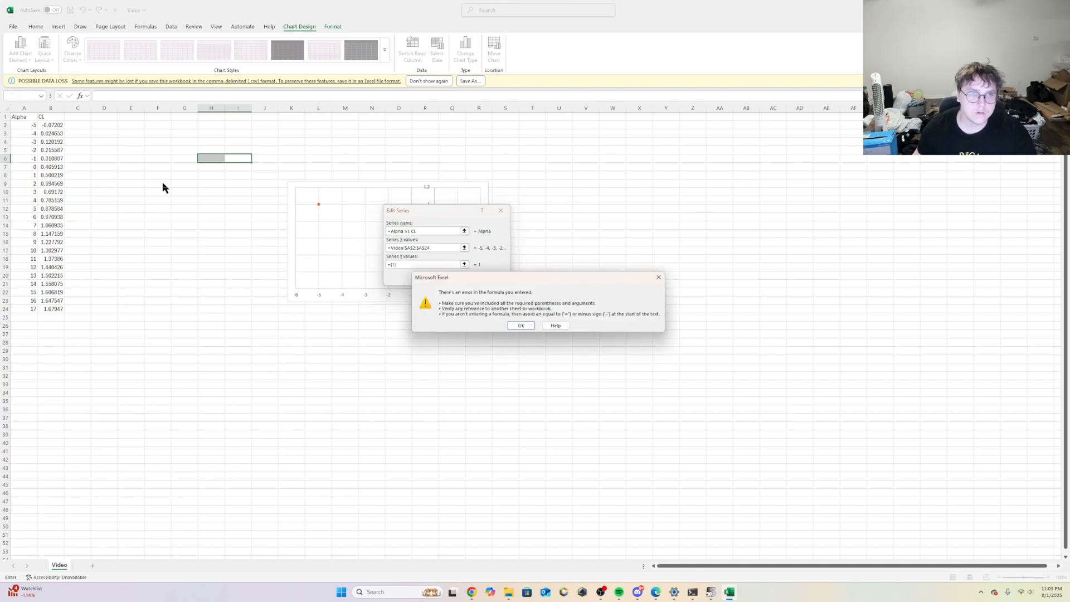
pyautogui.click(521, 325)
pyautogui.press('Return')
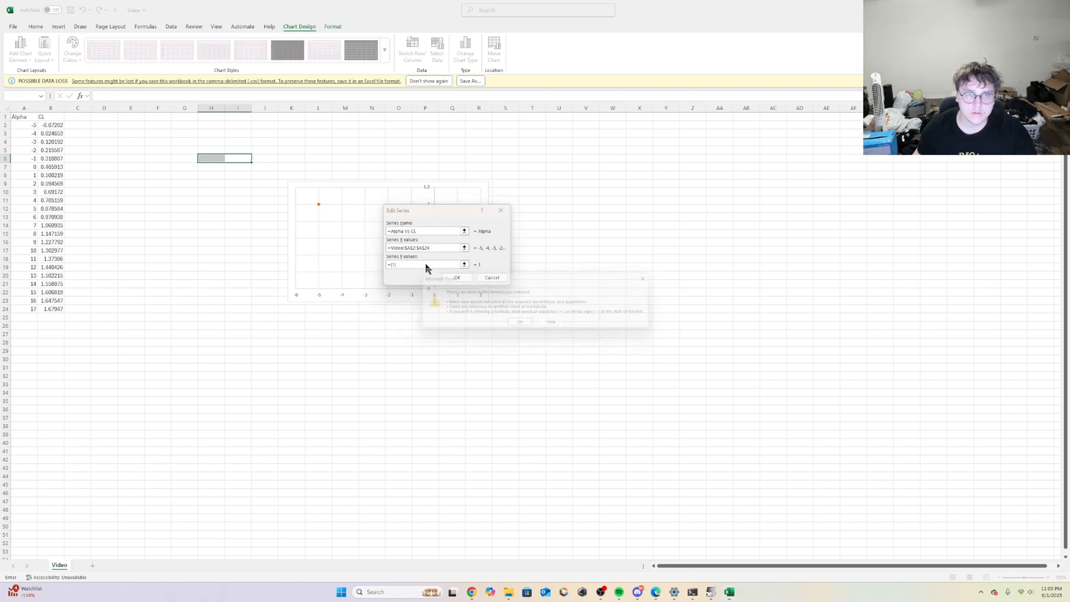
pyautogui.click(556, 326)
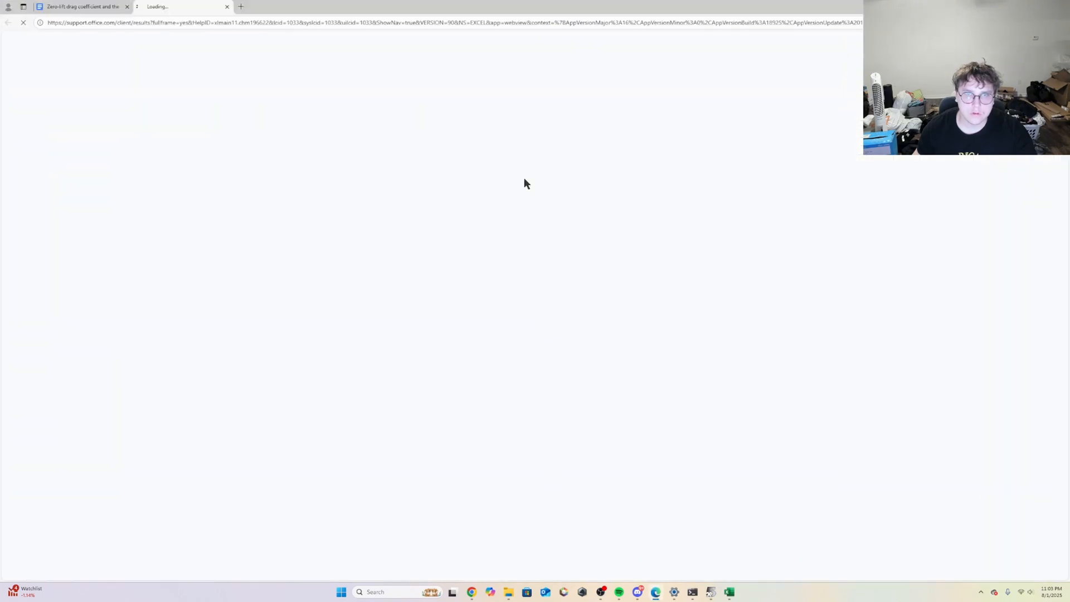
pyautogui.click(227, 6)
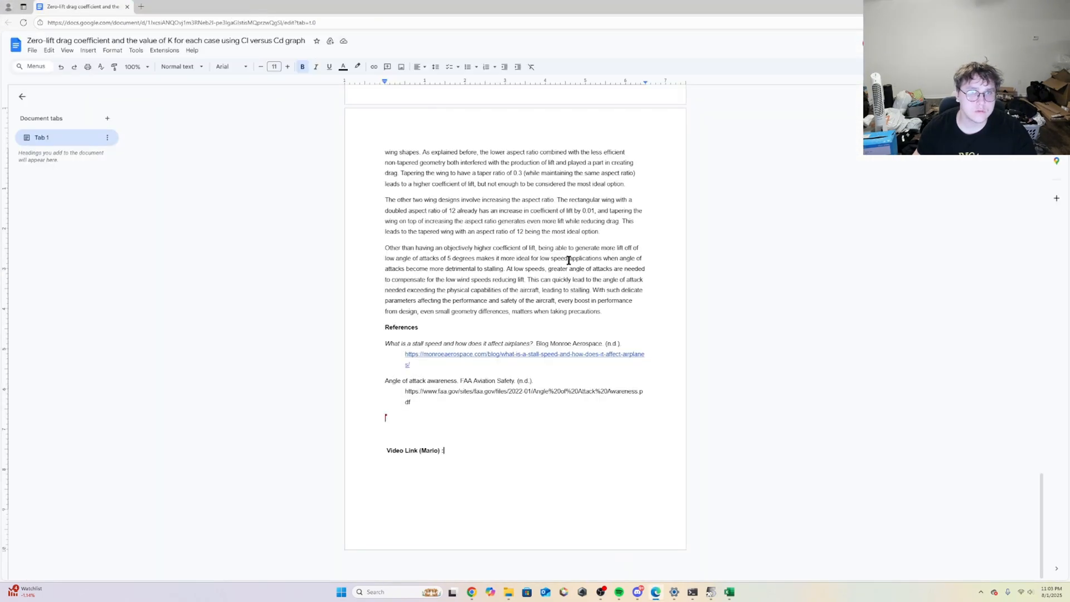
pyautogui.click(729, 591)
pyautogui.click(520, 326)
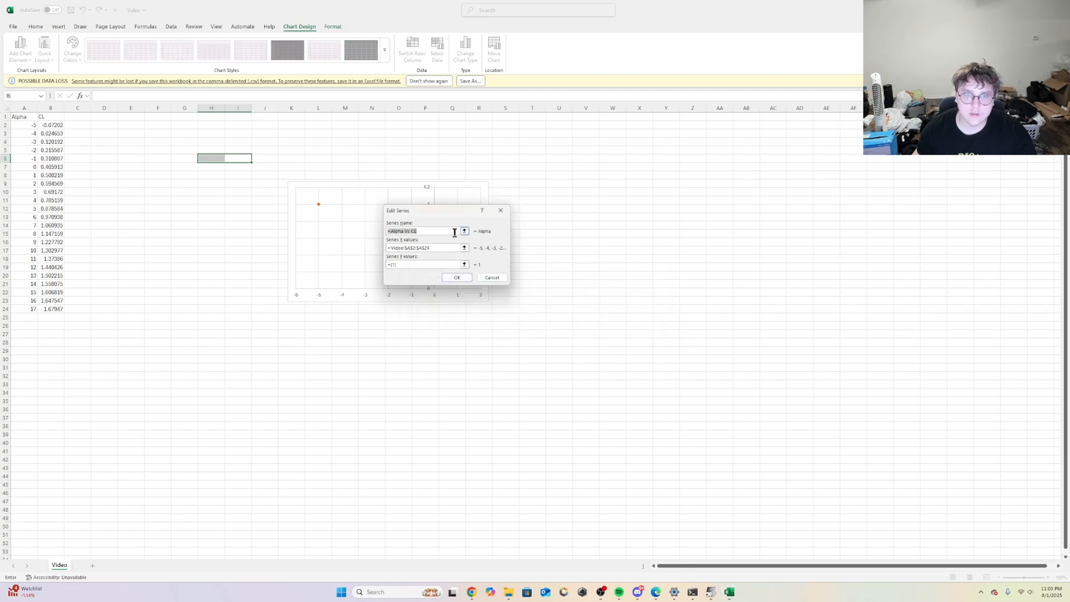
pyautogui.click(500, 211)
pyautogui.click(550, 304)
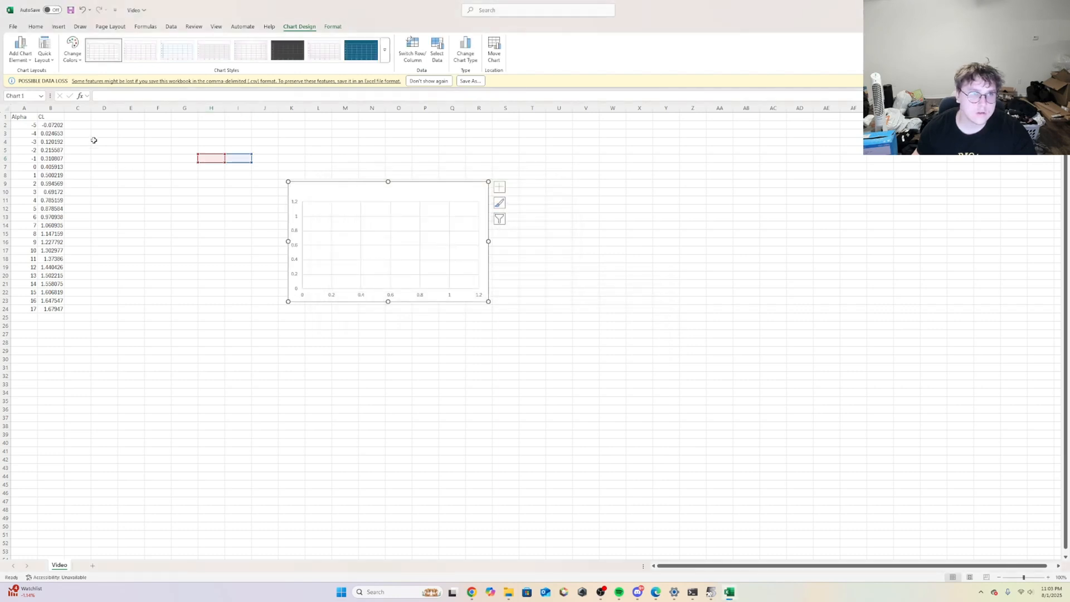
# - Enter the chart title text Alpha Vs CL in cell D2
pyautogui.doubleClick(16, 117)
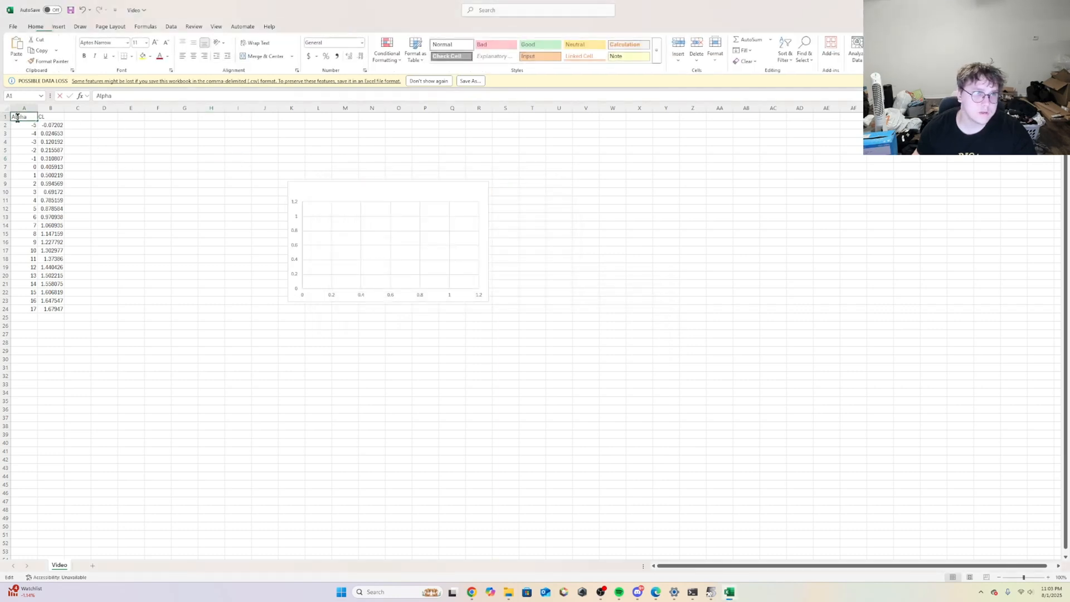
pyautogui.doubleClick(17, 117)
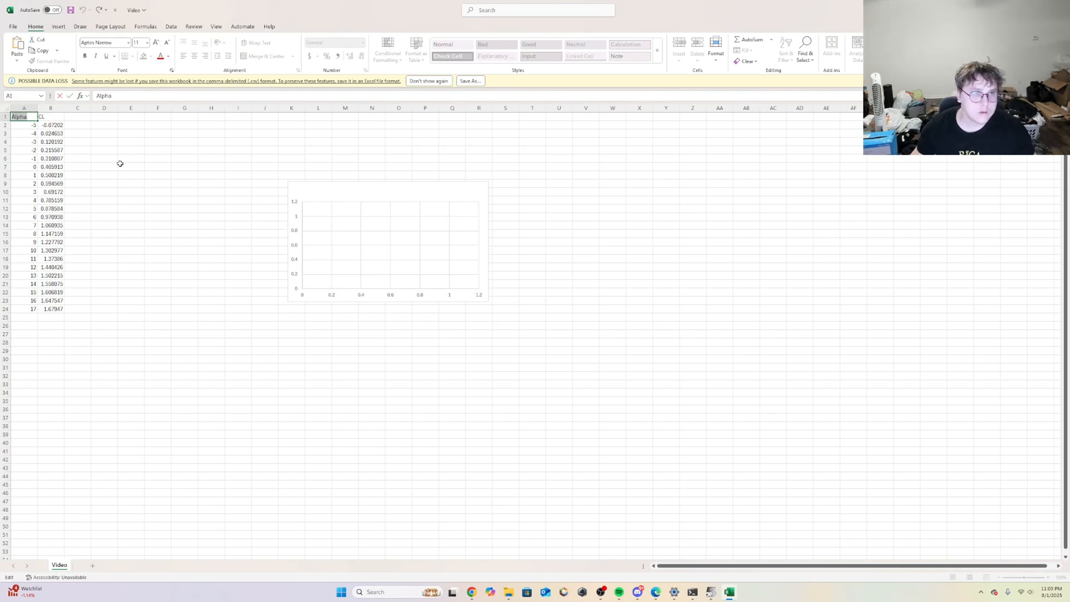
pyautogui.click(82, 126)
pyautogui.click(101, 130)
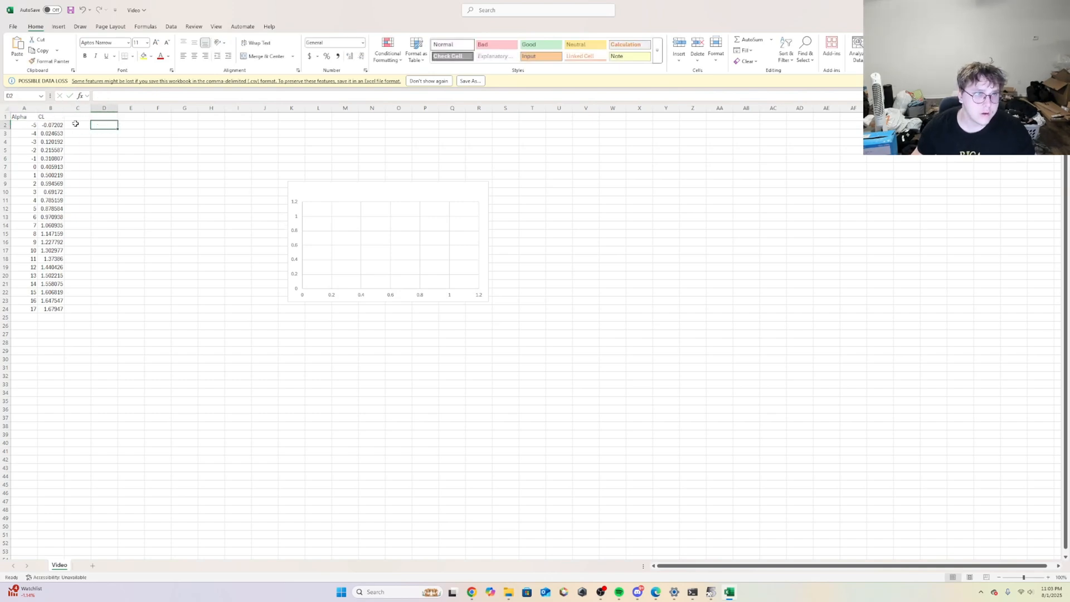
pyautogui.doubleClick(103, 125)
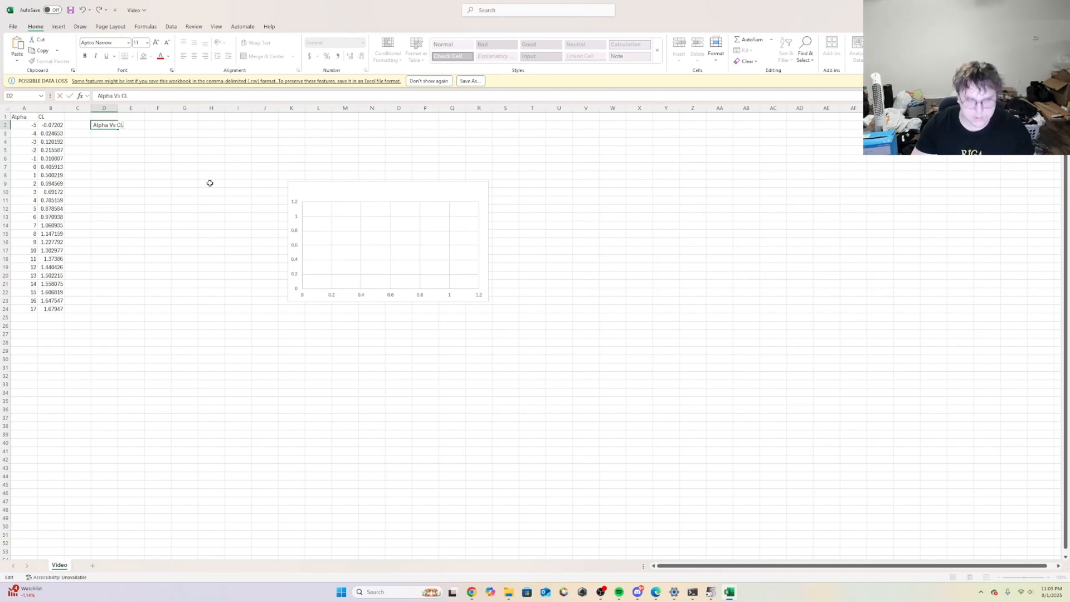
pyautogui.click(178, 143)
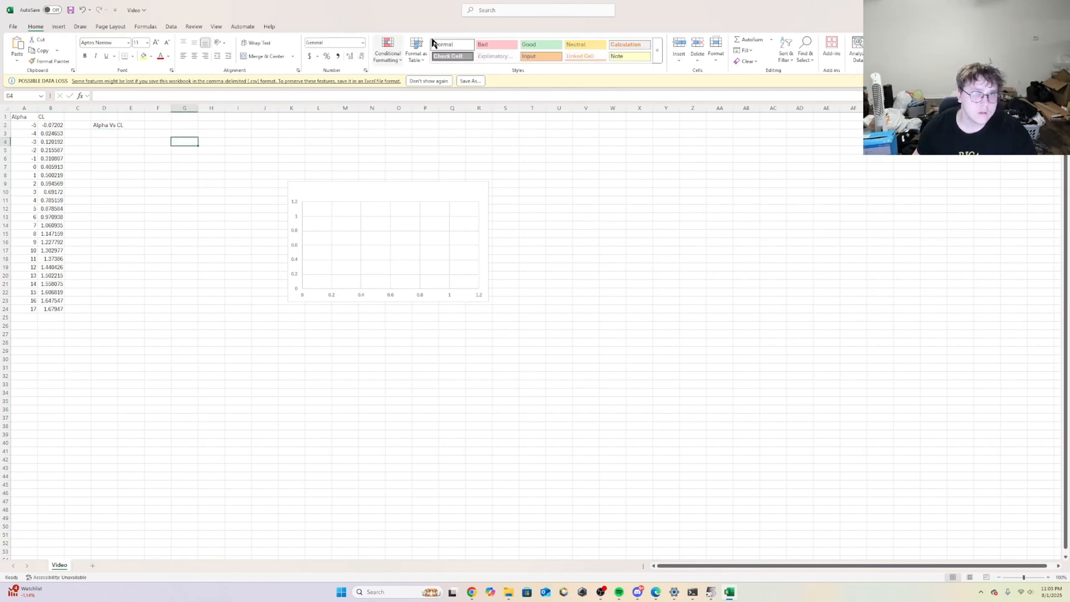
# - Edit the scatter chart's blank data series so that its name comes from cell D2
pyautogui.click(354, 226)
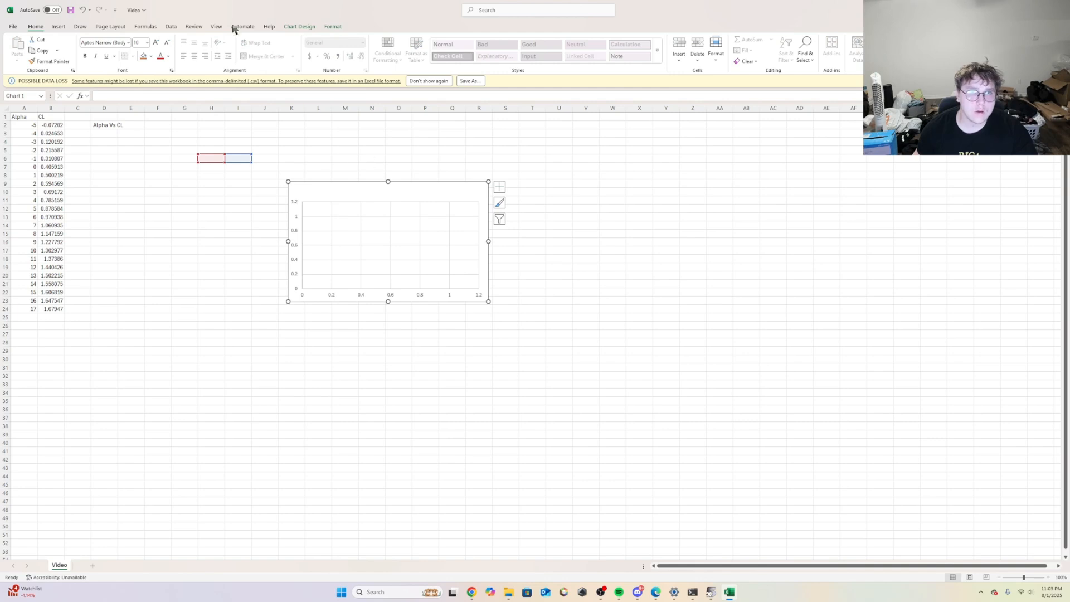
pyautogui.click(301, 27)
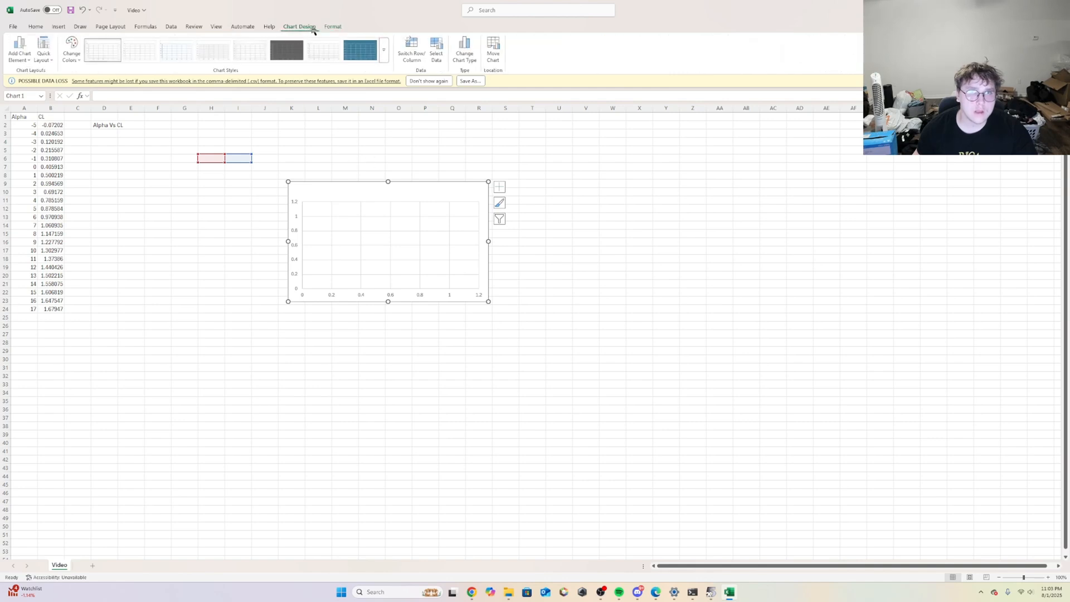
pyautogui.click(436, 53)
pyautogui.click(365, 257)
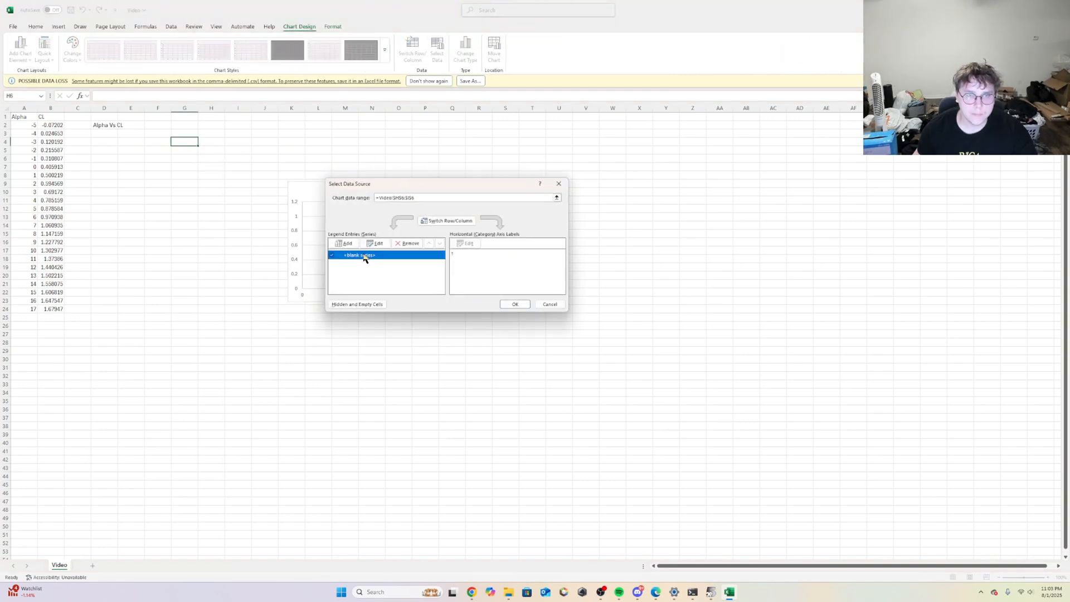
pyautogui.click(388, 245)
pyautogui.click(466, 227)
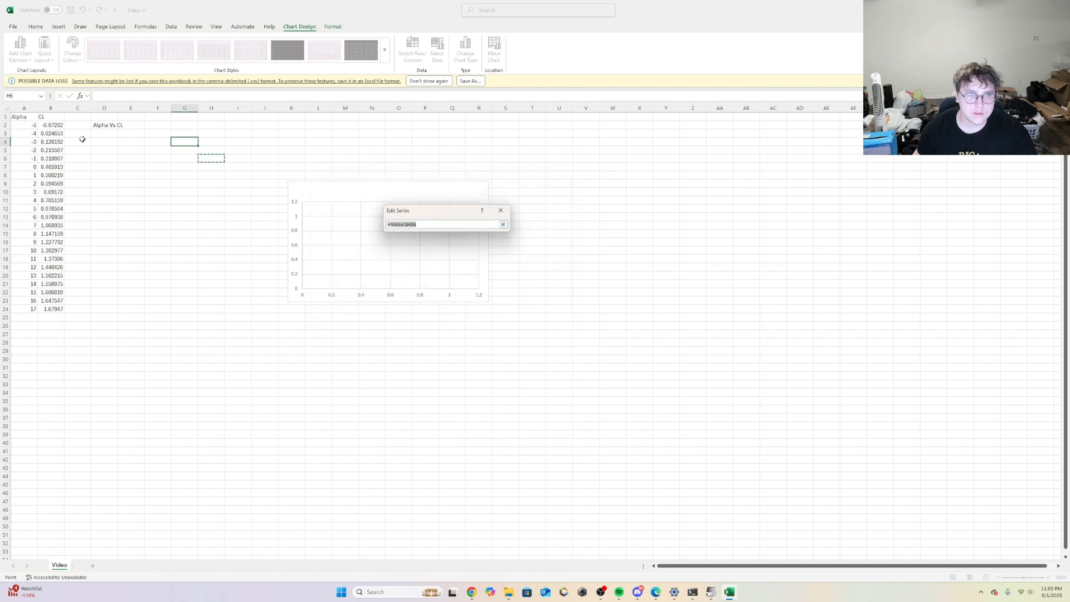
pyautogui.click(95, 127)
pyautogui.press('Return')
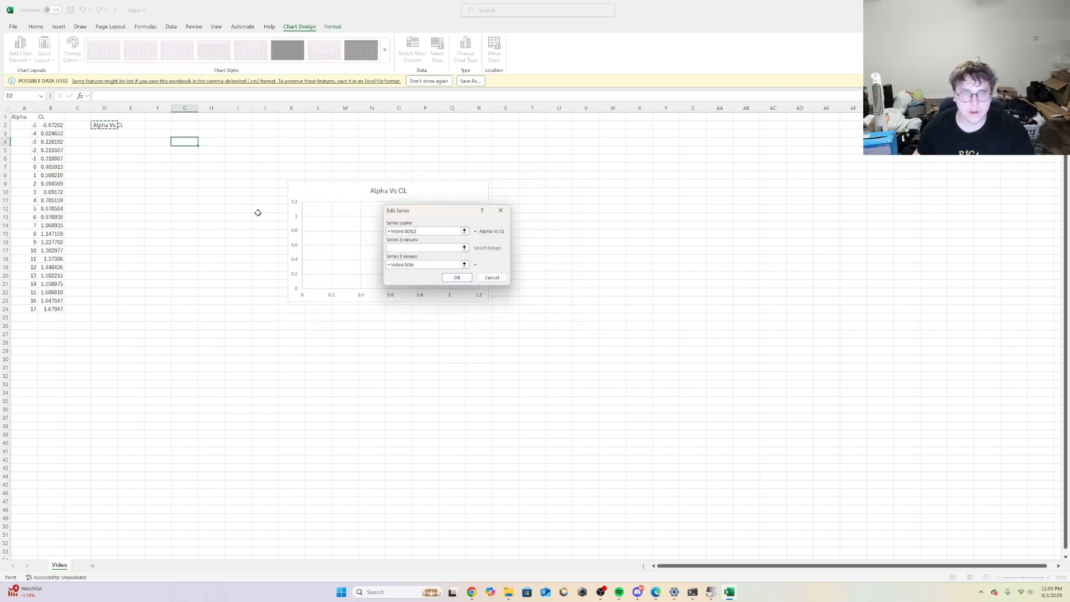
# - Set the series' X values to A2:A24 and its Y values to B2:B24, then accept the chart's data selection
pyautogui.click(465, 247)
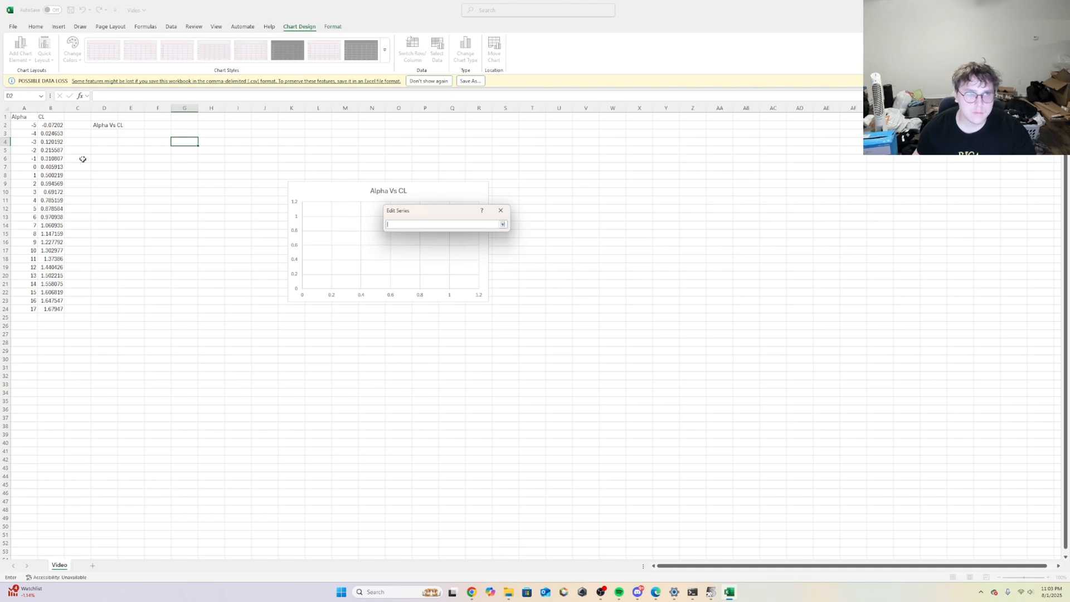
pyautogui.moveTo(18, 126); pyautogui.dragTo(25, 308)
pyautogui.press('Return')
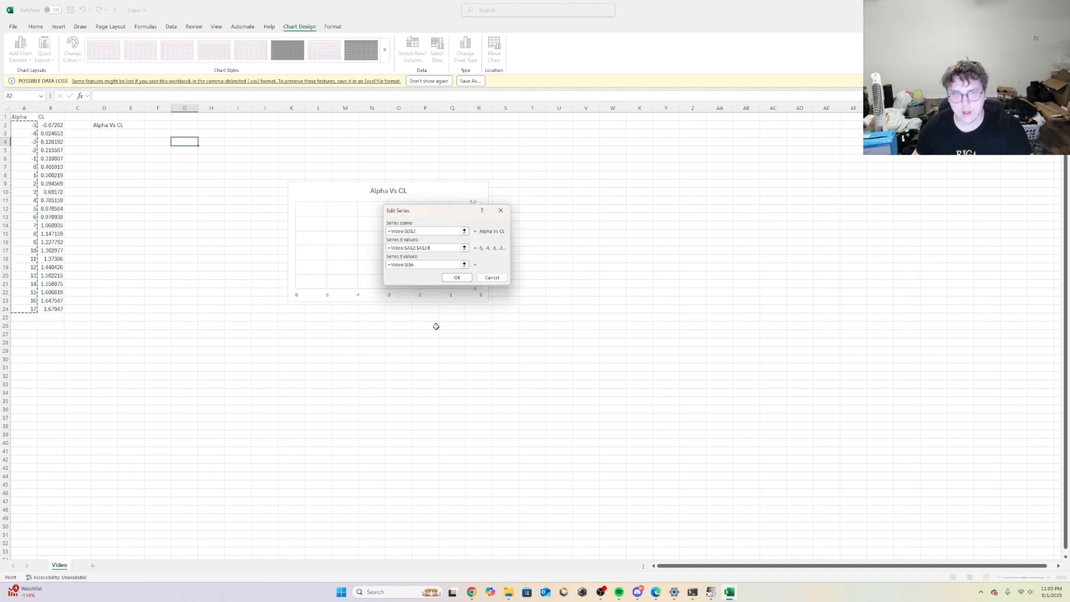
pyautogui.click(462, 264)
pyautogui.moveTo(51, 125); pyautogui.dragTo(53, 310)
pyautogui.press('Return')
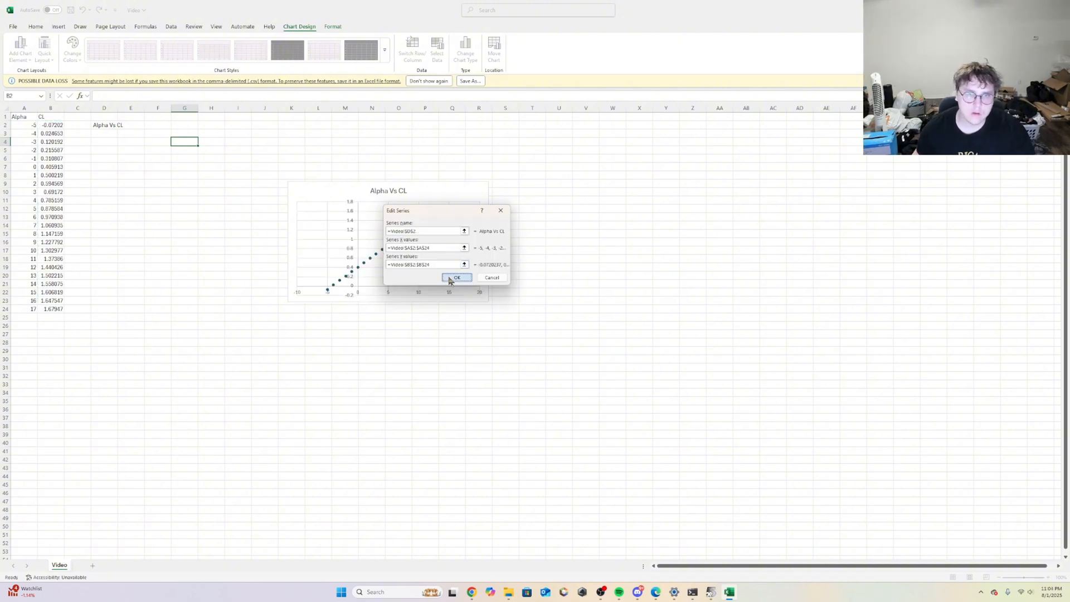
pyautogui.click(457, 279)
pyautogui.click(513, 304)
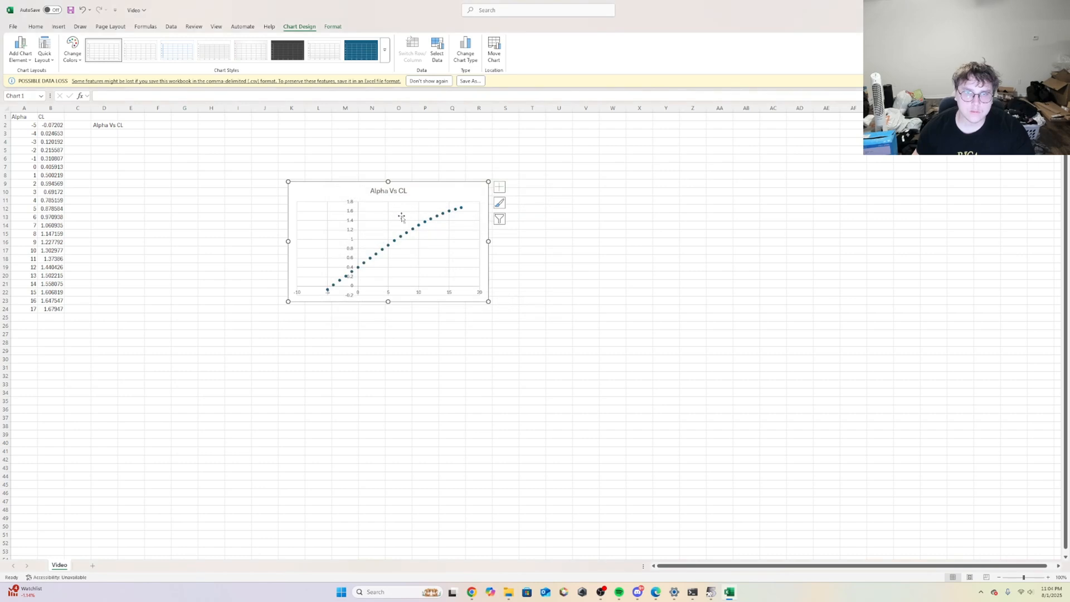
# - Add axis titles and a legend to the Alpha Vs CL chart
pyautogui.click(499, 187)
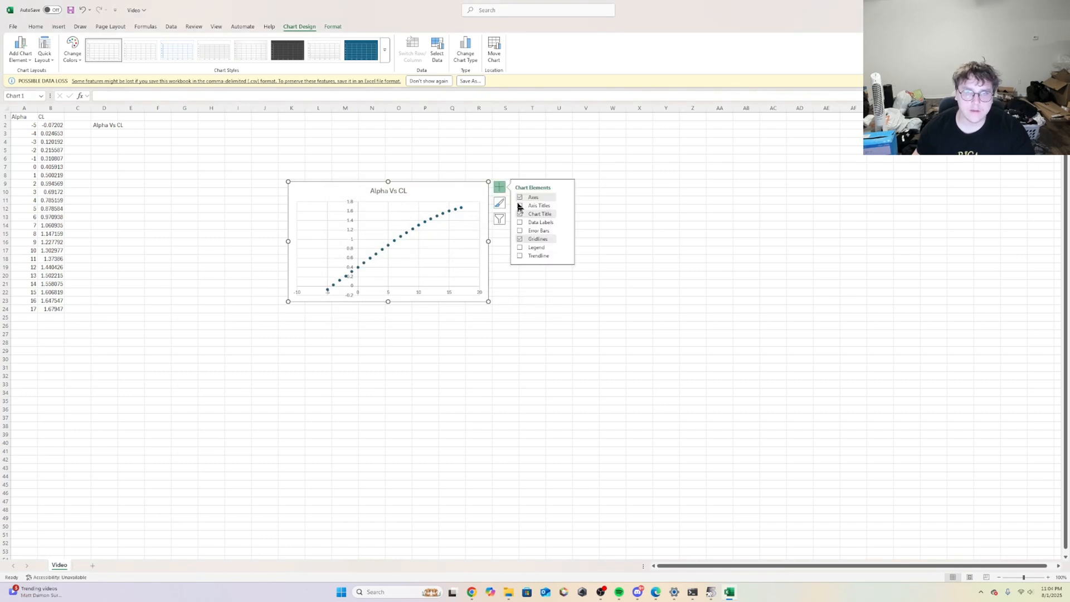
pyautogui.click(520, 207)
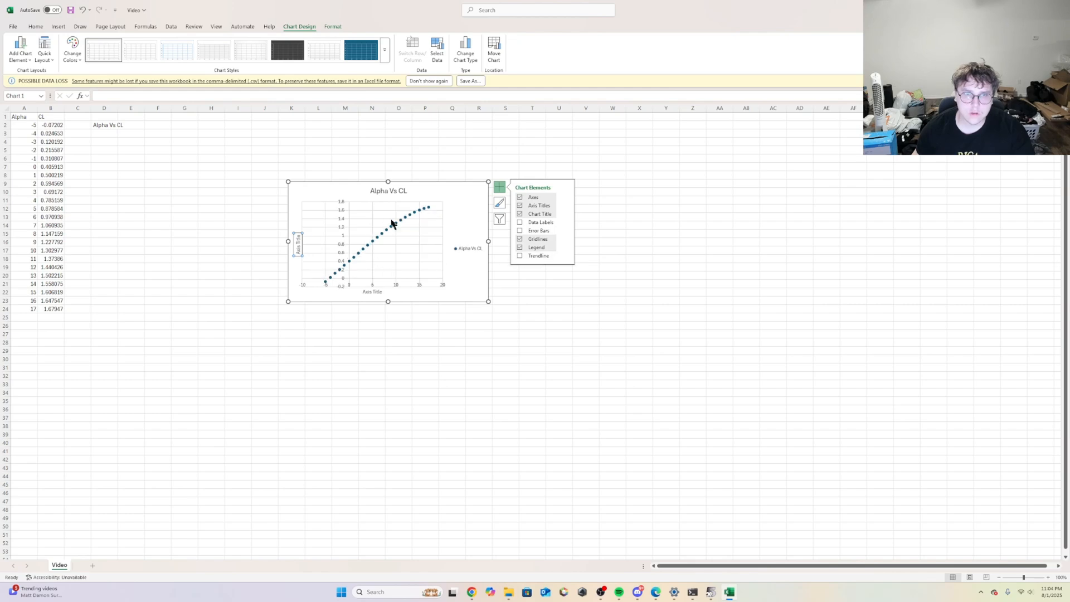
pyautogui.click(478, 150)
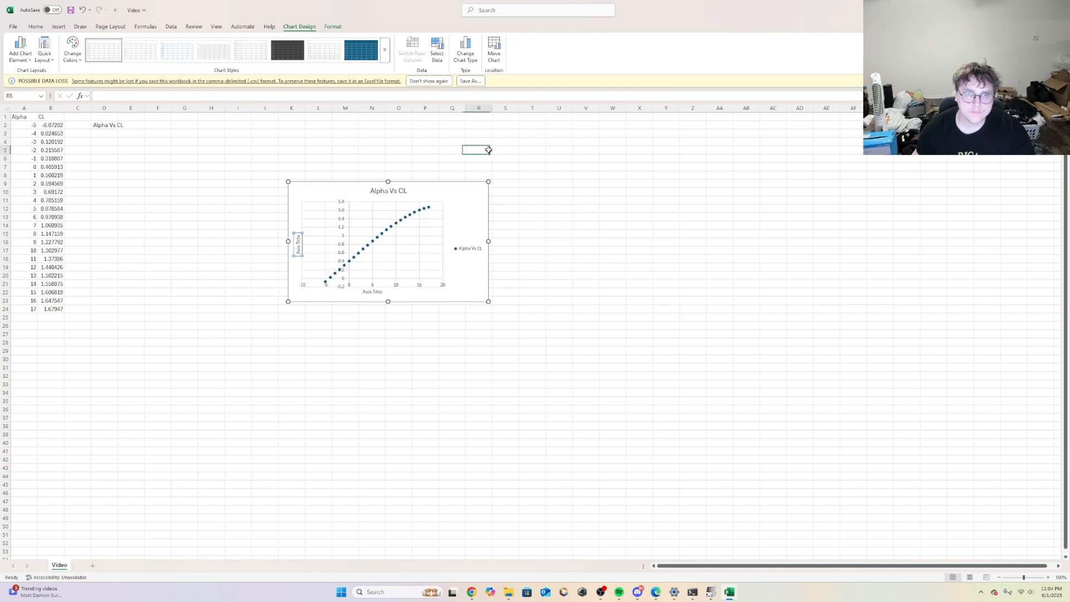
# - Rename the vertical axis title to CL and the horizontal axis title to Alpha
pyautogui.doubleClick(297, 245)
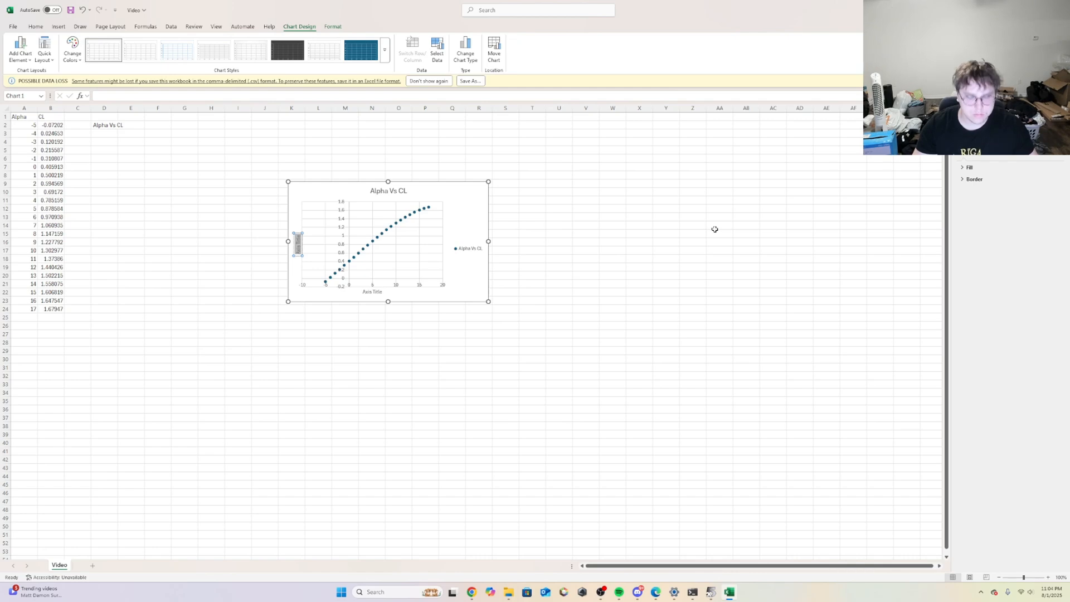
pyautogui.press('BackSpace')
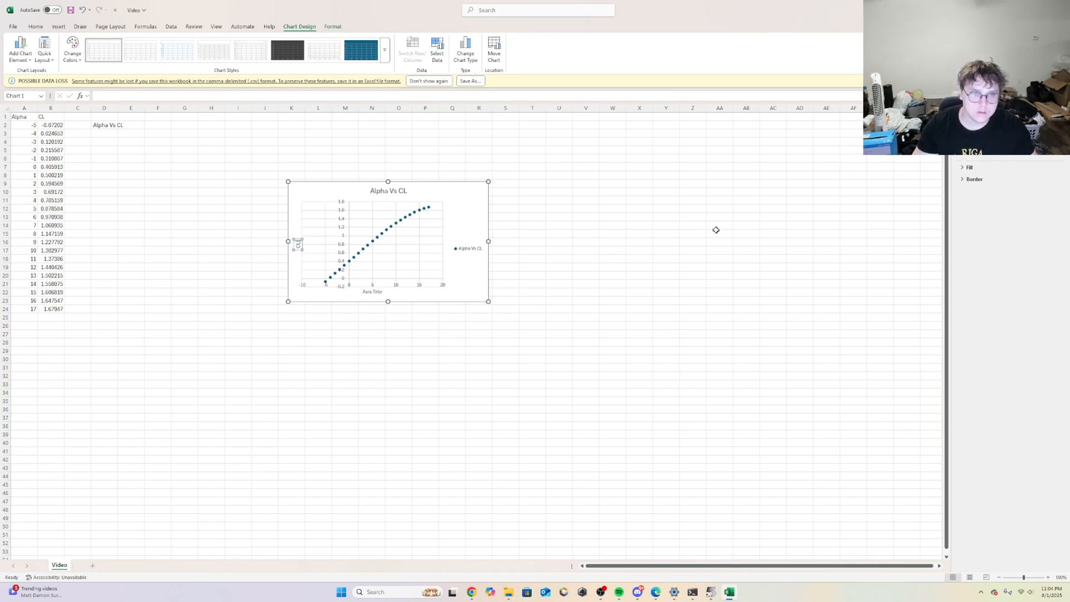
pyautogui.click(378, 291)
pyautogui.doubleClick(378, 292)
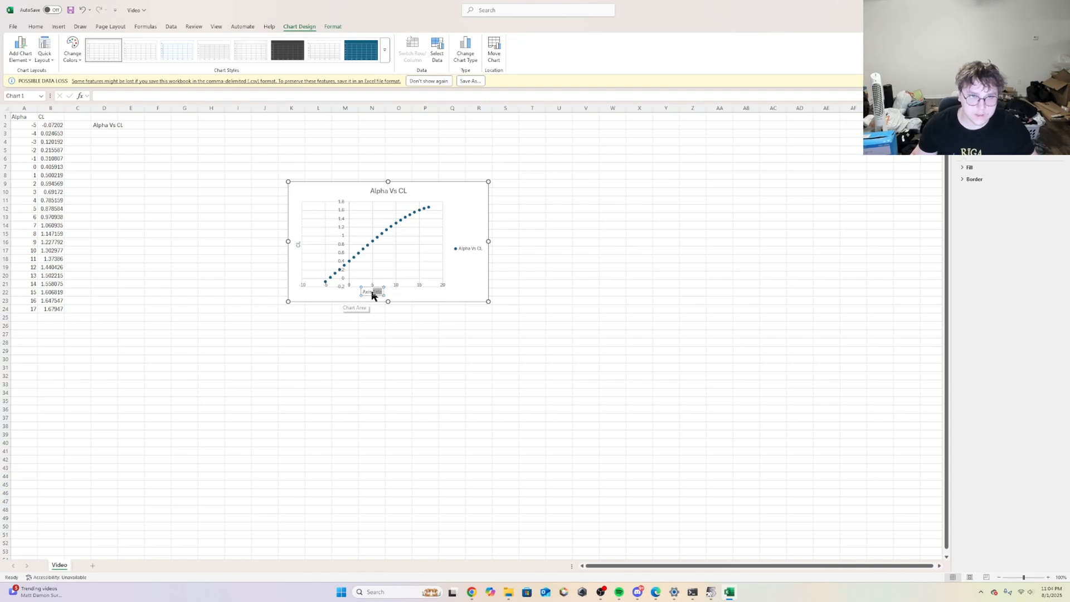
pyautogui.tripleClick(371, 292)
pyautogui.write('Alpha')
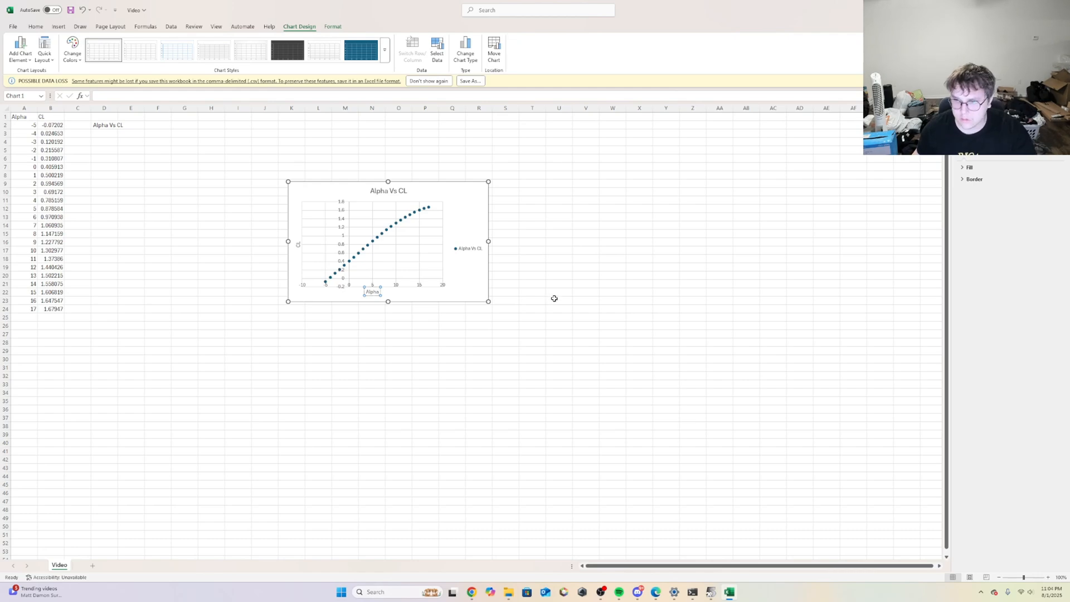
pyautogui.click(482, 289)
# - Change the chart's type to Scatter with Smooth Lines
pyautogui.click(498, 187)
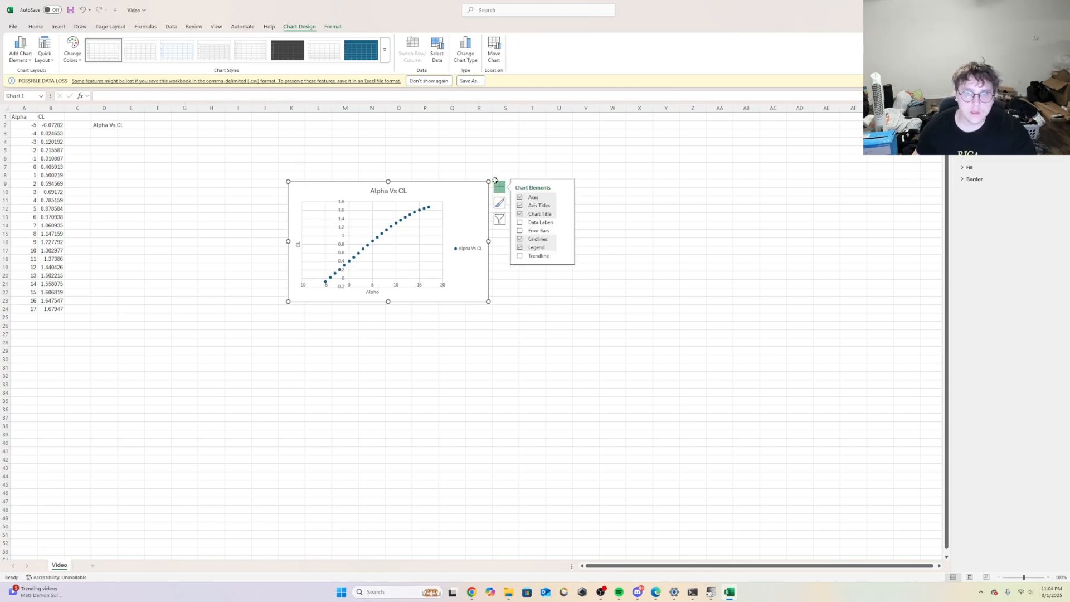
pyautogui.click(499, 187)
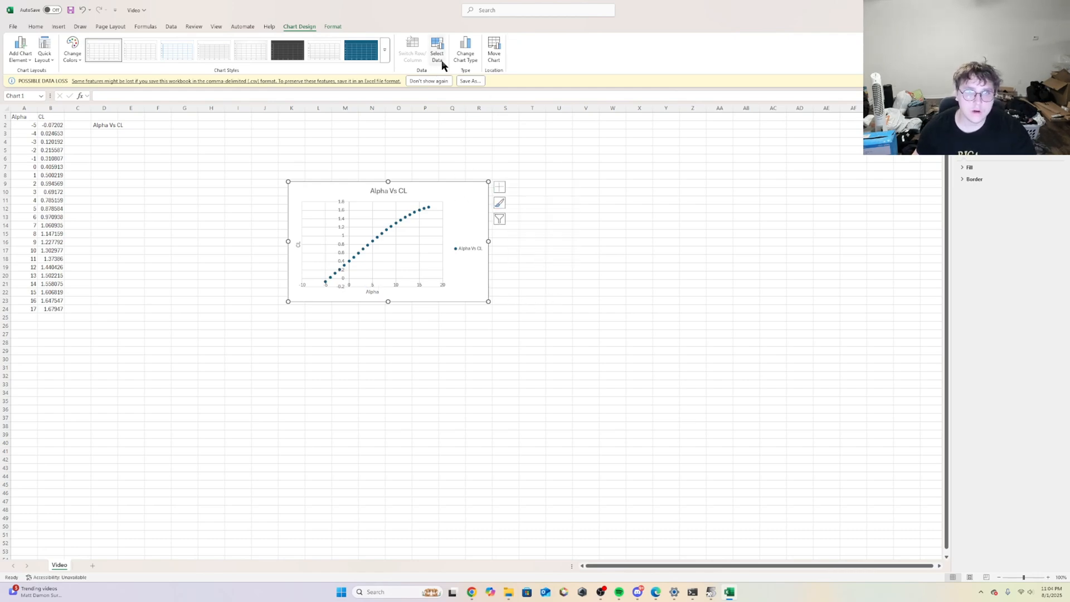
pyautogui.click(465, 50)
pyautogui.click(528, 211)
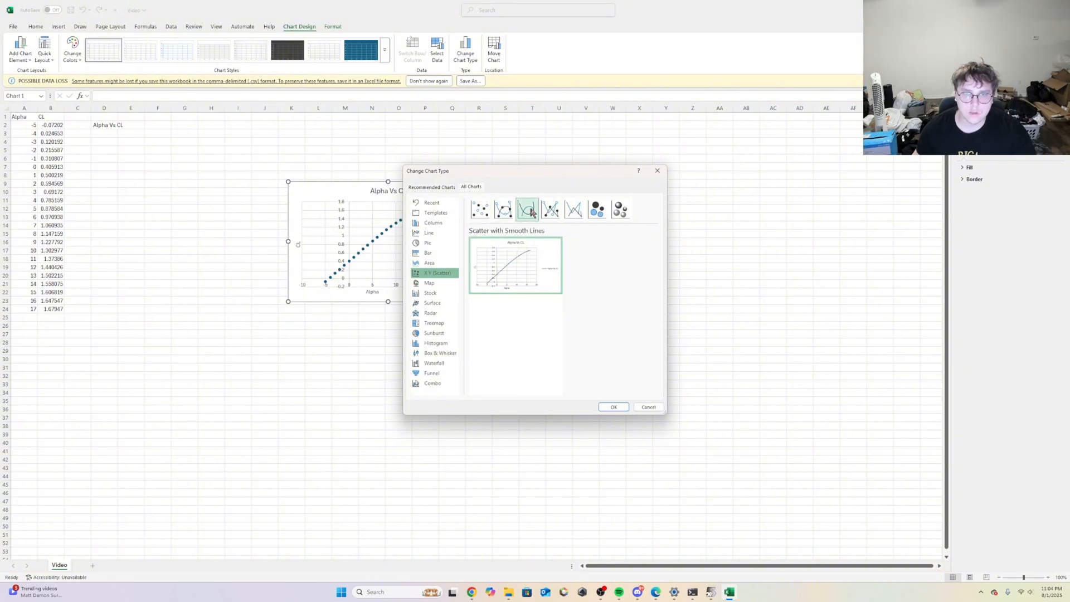
pyautogui.click(612, 407)
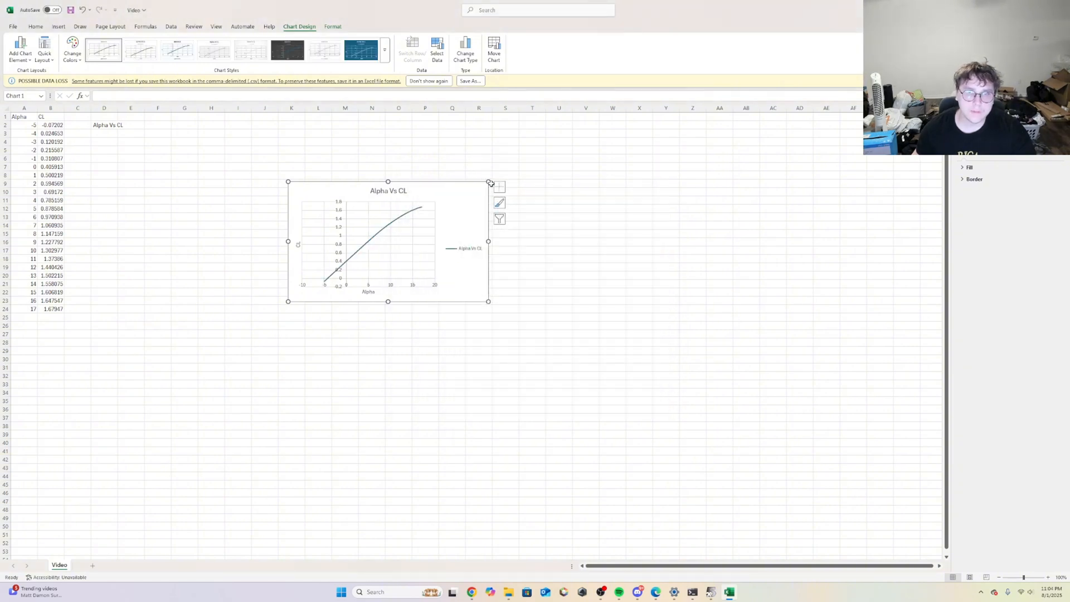
# - Enlarge the Alpha Vs CL chart and move it away from the data to about columns U through AF
pyautogui.moveTo(490, 183); pyautogui.dragTo(600, 139)
pyautogui.click(544, 224)
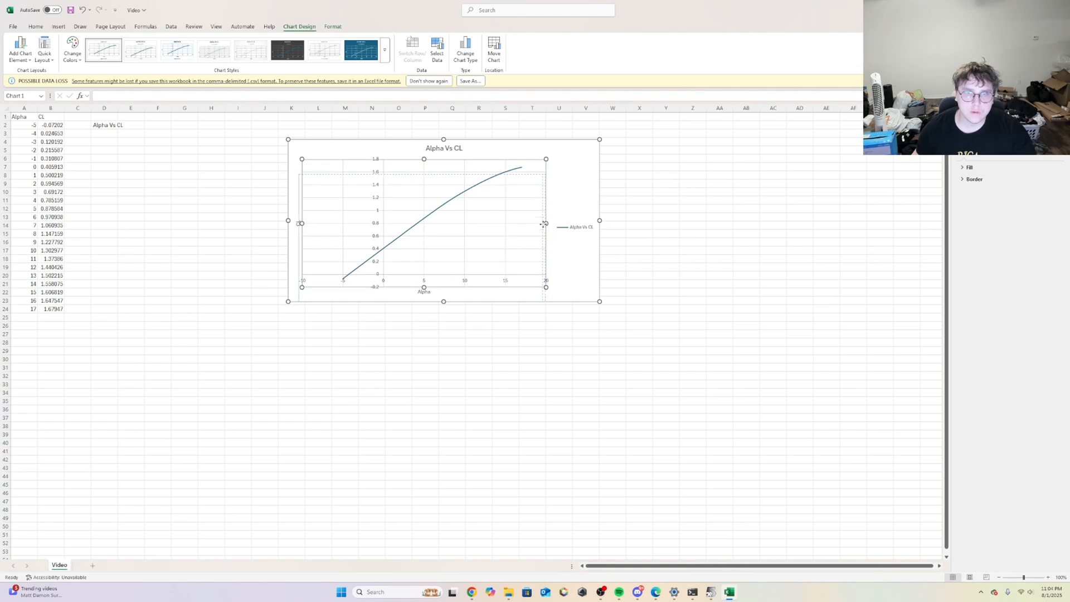
pyautogui.moveTo(543, 224); pyautogui.dragTo(532, 274)
pyautogui.click(582, 193)
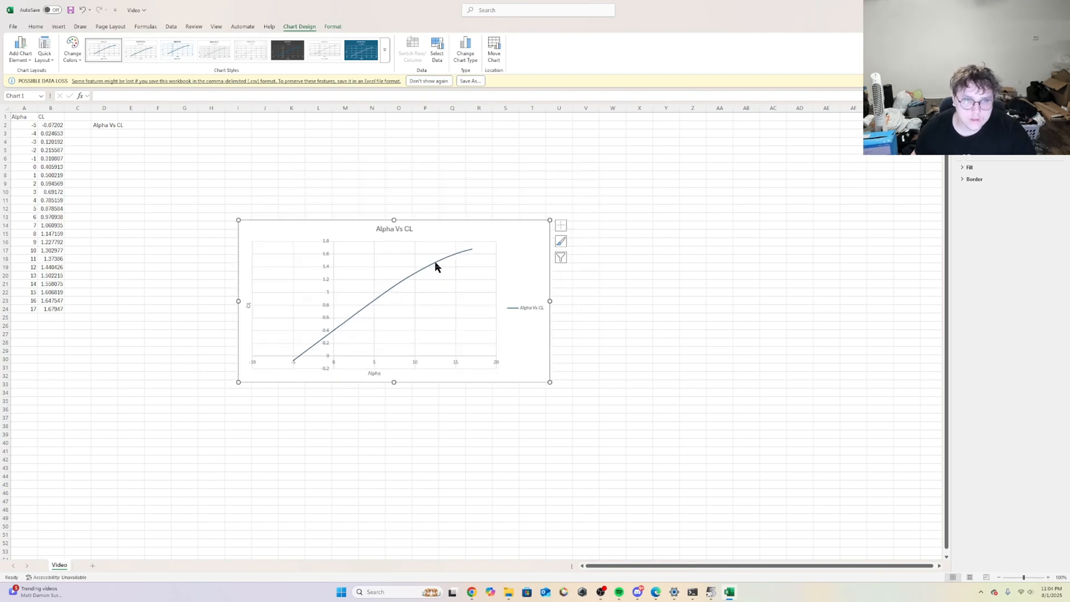
pyautogui.moveTo(490, 224); pyautogui.dragTo(561, 167)
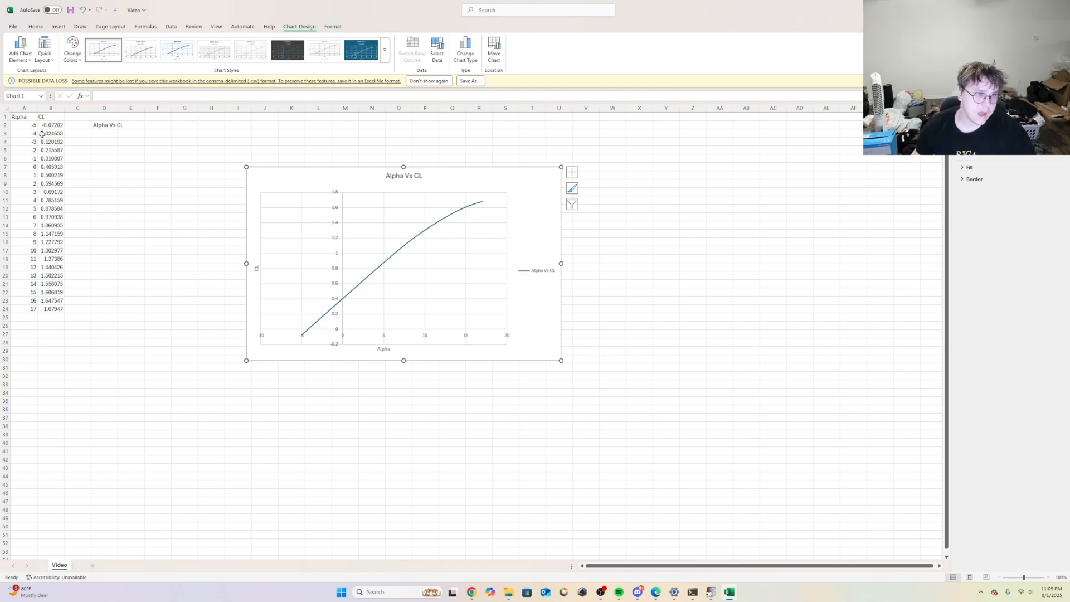
pyautogui.moveTo(525, 180); pyautogui.dragTo(826, 181)
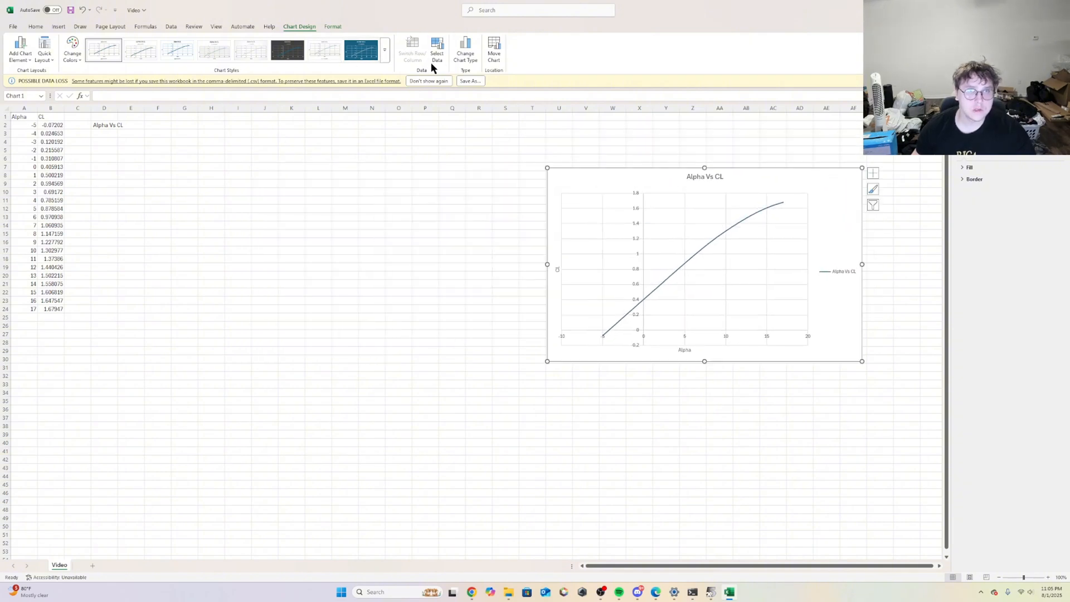
# - Try to insert a second scatter chart alongside the Alpha Vs CL chart
pyautogui.click(58, 27)
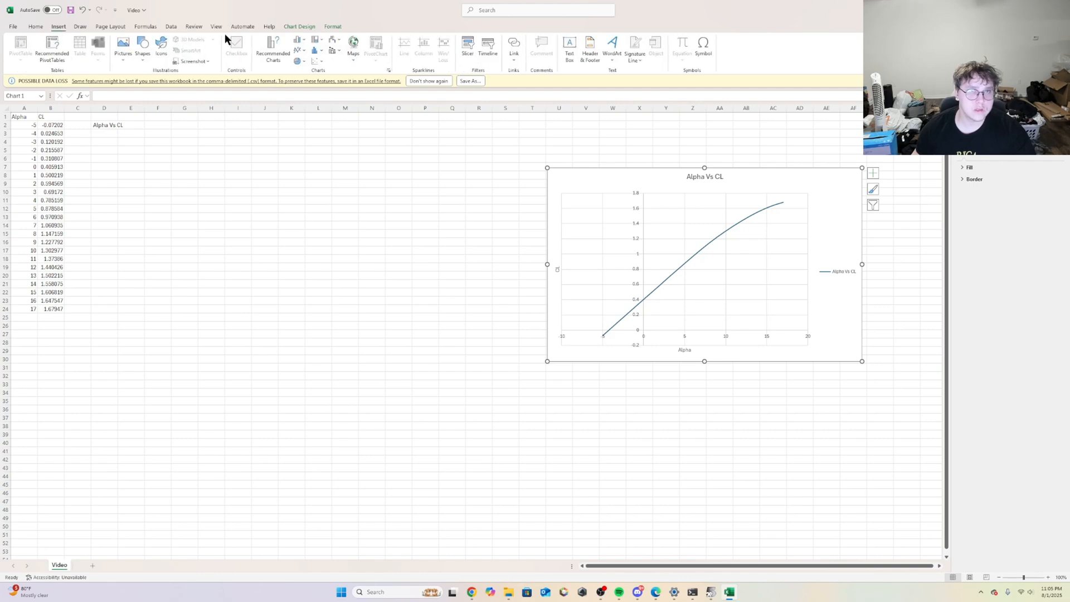
pyautogui.click(315, 61)
pyautogui.click(320, 88)
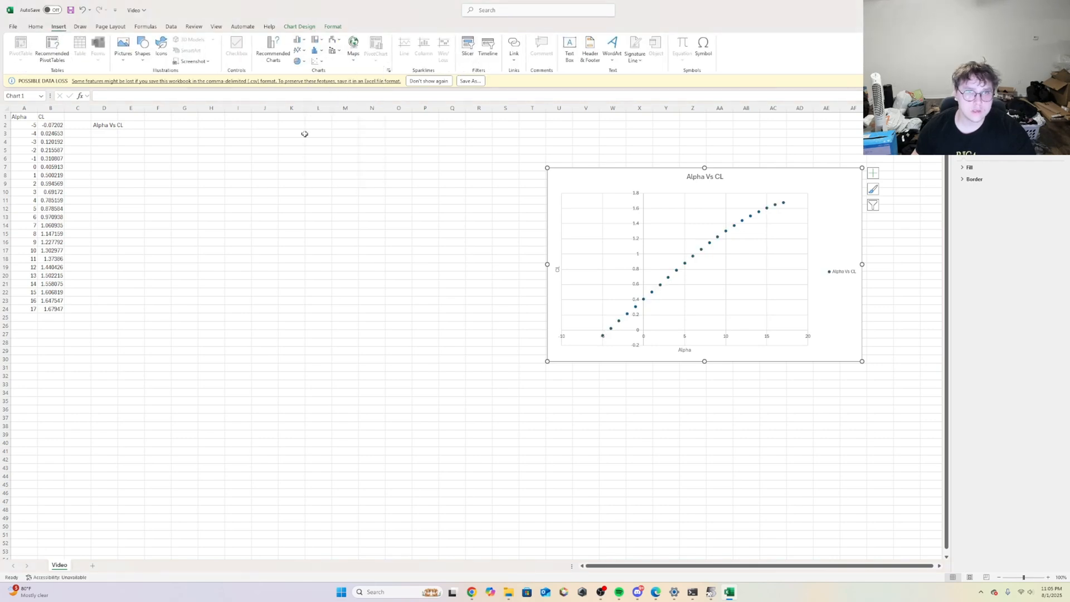
pyautogui.click(266, 198)
pyautogui.moveTo(266, 197); pyautogui.dragTo(277, 204)
pyautogui.click(301, 158)
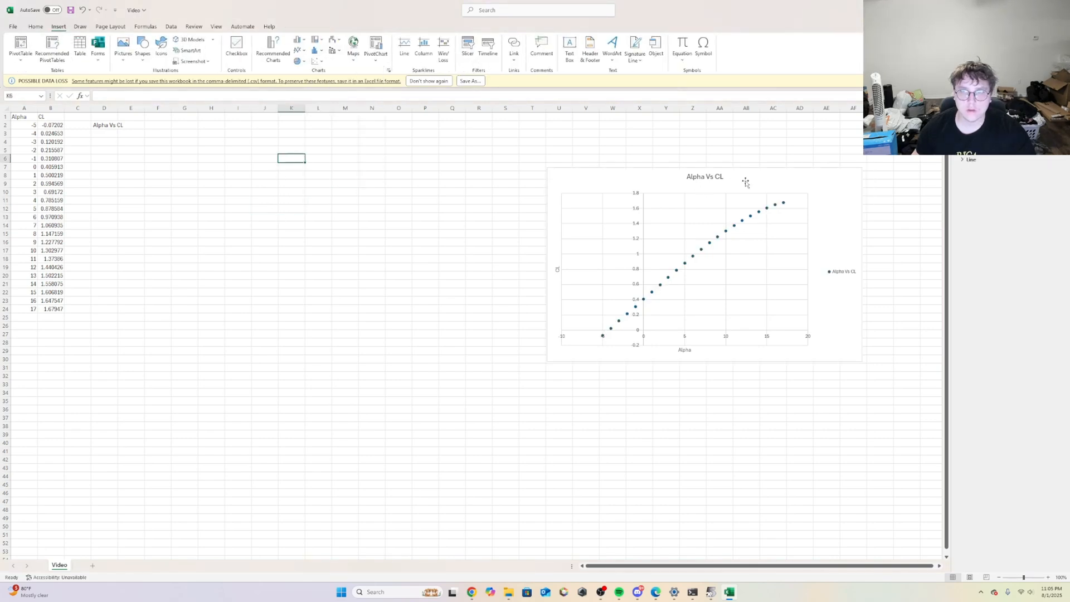
# - Move the Alpha Vs CL chart up and over to about column W, and try again to insert a separate scatter chart
pyautogui.moveTo(745, 182); pyautogui.dragTo(800, 142)
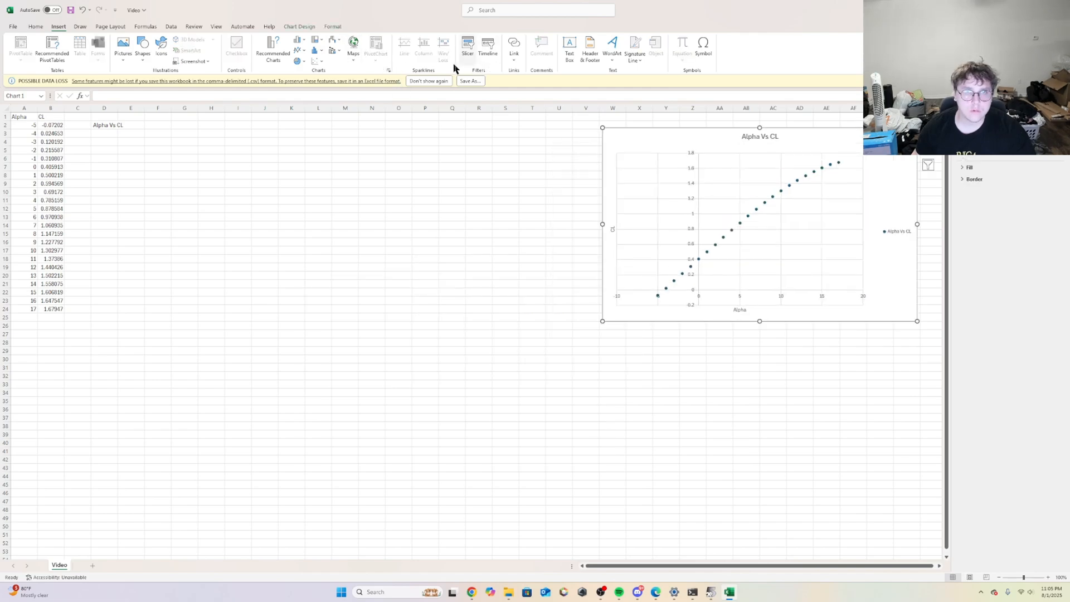
pyautogui.click(321, 61)
pyautogui.click(320, 88)
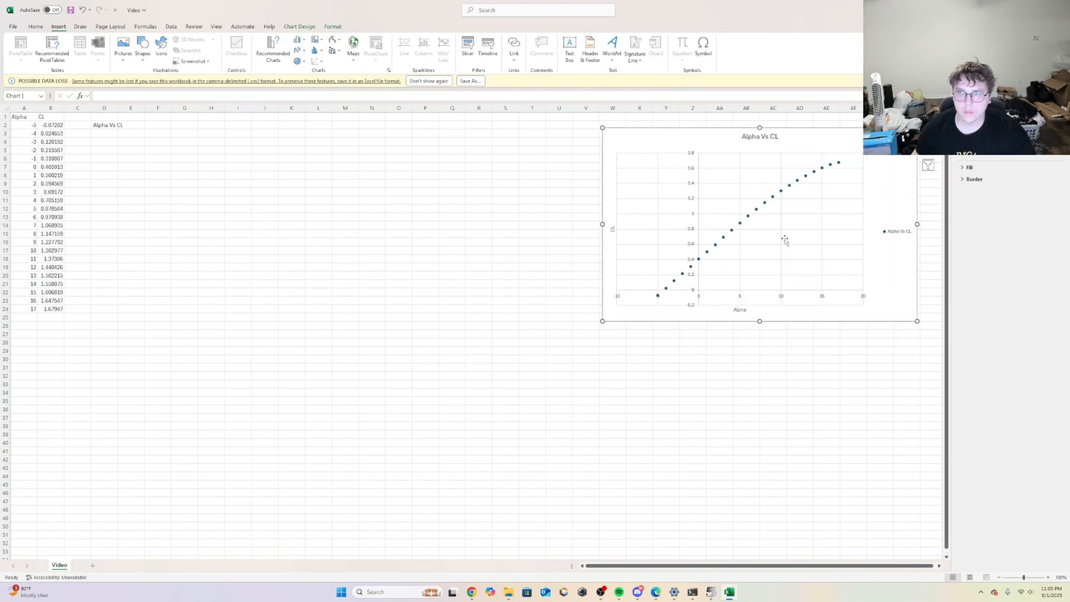
pyautogui.click(495, 324)
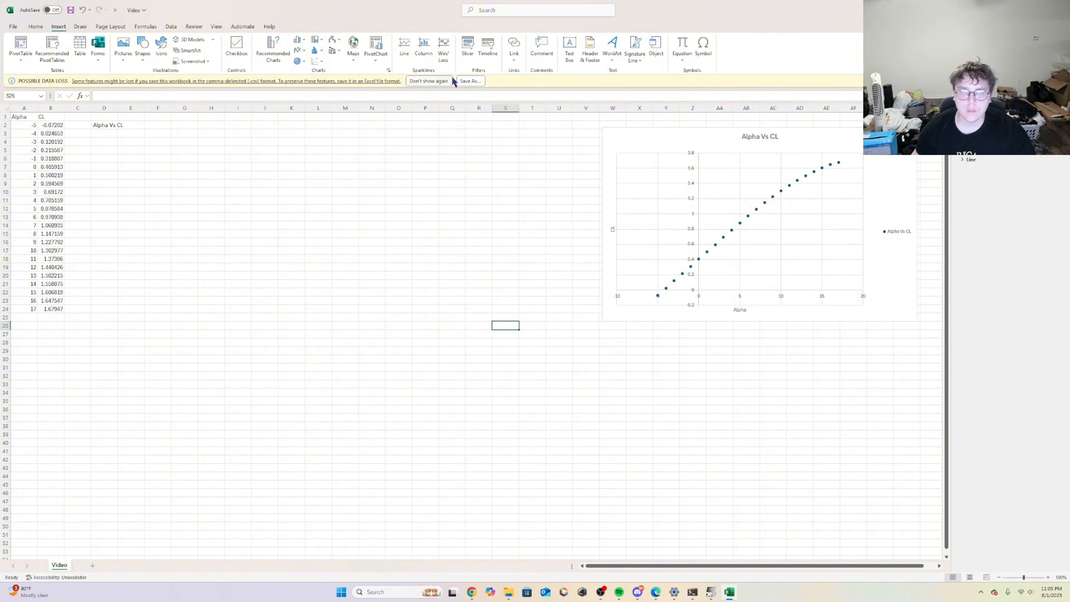
# - Insert a new blank scatter chart and place it between the data columns and the Alpha Vs CL chart
pyautogui.click(316, 62)
pyautogui.click(319, 91)
pyautogui.moveTo(429, 310); pyautogui.dragTo(312, 220)
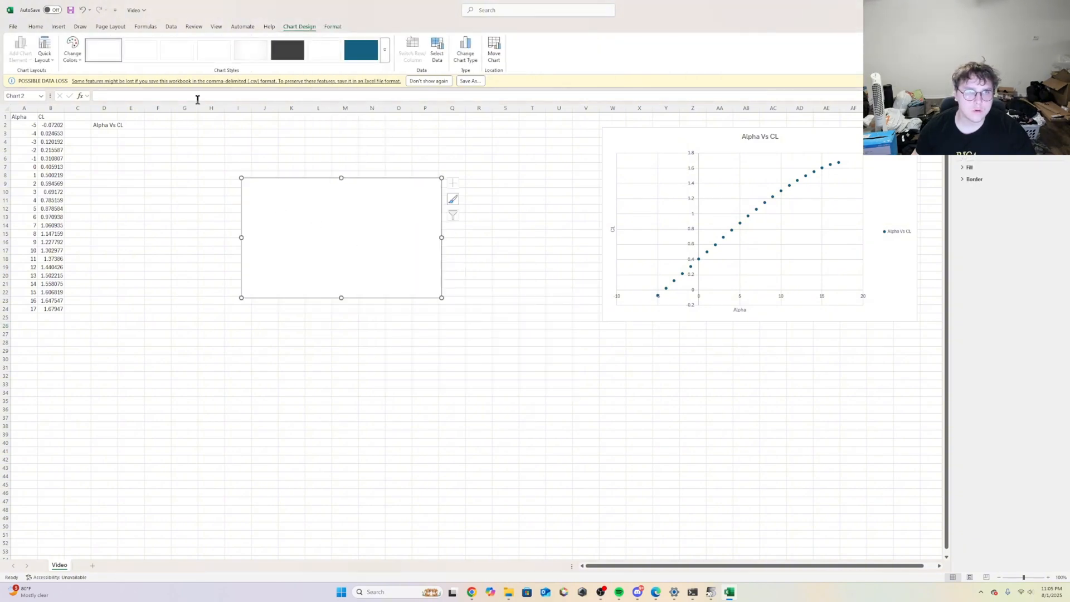
pyautogui.click(438, 40)
pyautogui.click(556, 183)
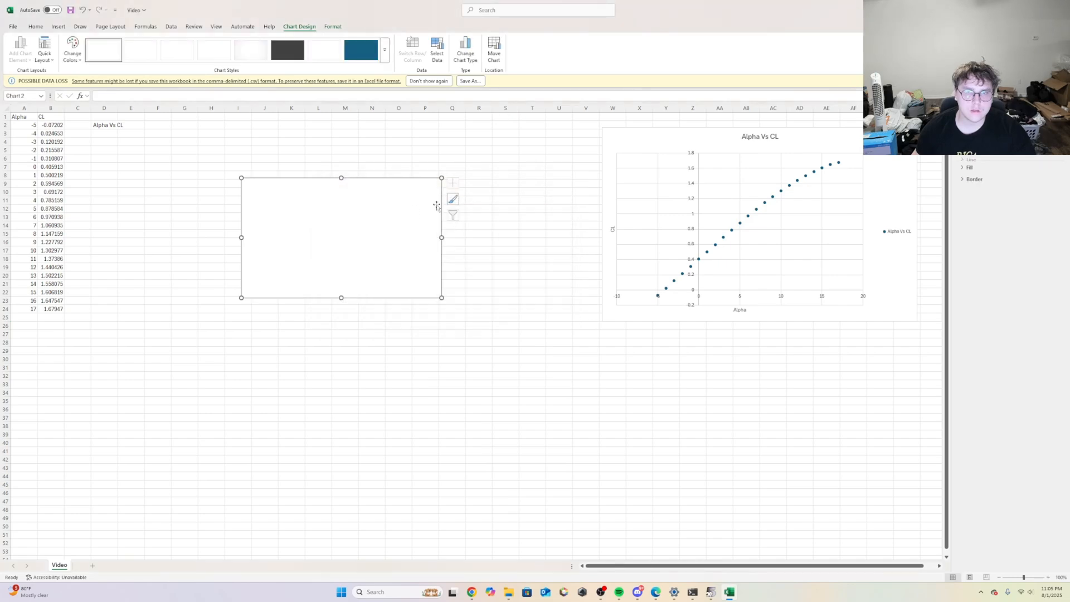
pyautogui.moveTo(437, 203); pyautogui.dragTo(521, 200)
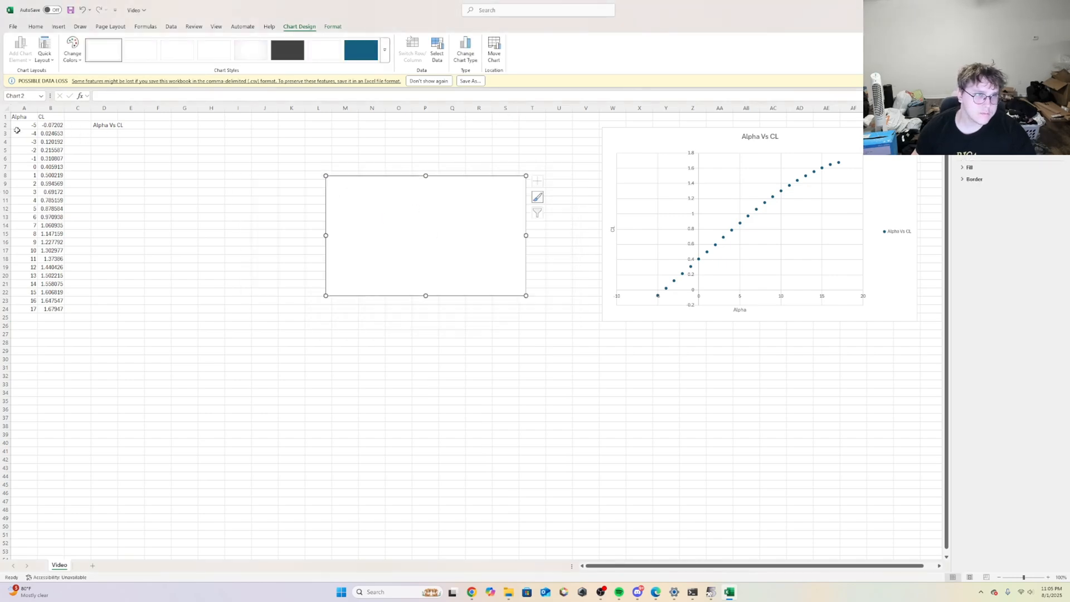
# - Copy the Alpha values in A2:A15 and paste them as values starting at cell F2
pyautogui.moveTo(17, 130); pyautogui.dragTo(17, 229)
pyautogui.rightClick(31, 185)
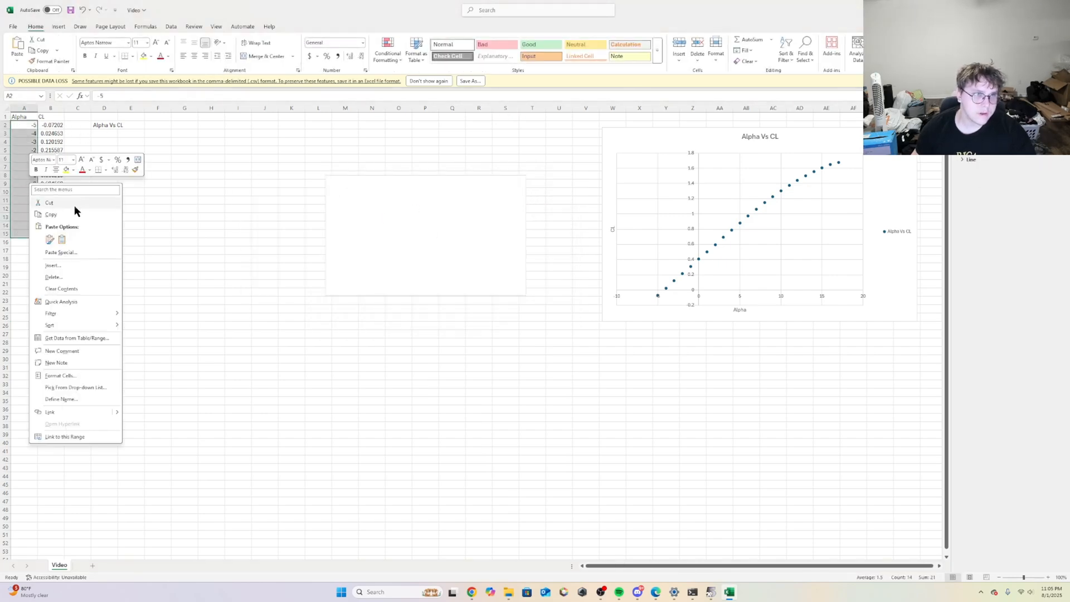
pyautogui.click(66, 214)
pyautogui.rightClick(154, 125)
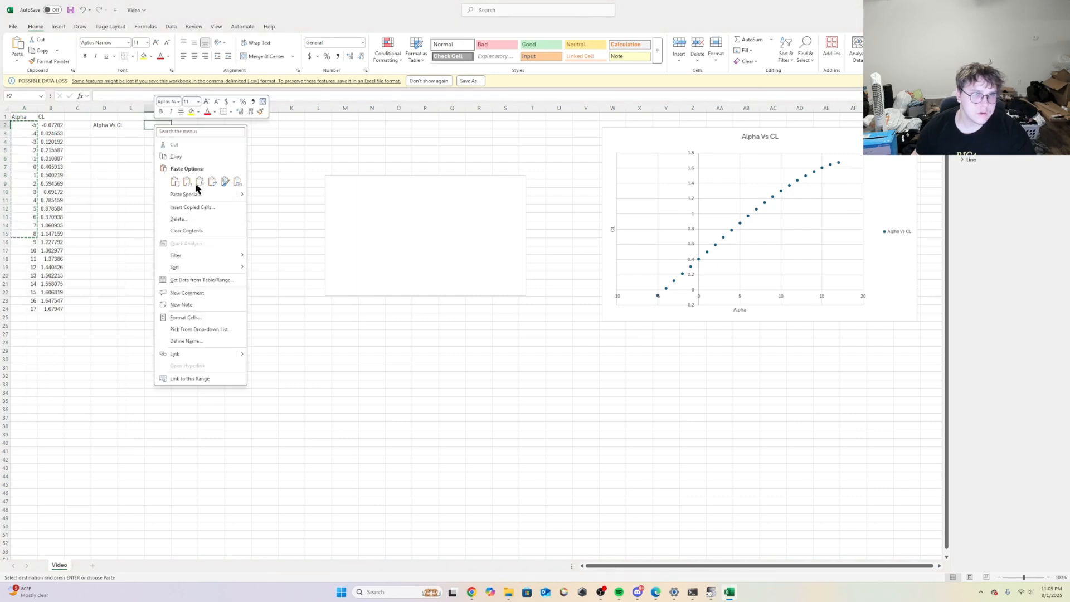
pyautogui.click(187, 182)
# - Copy the CL values in B2:B15 and paste them starting at cell G2
pyautogui.moveTo(50, 125); pyautogui.dragTo(50, 233)
pyautogui.rightClick(58, 190)
pyautogui.click(79, 220)
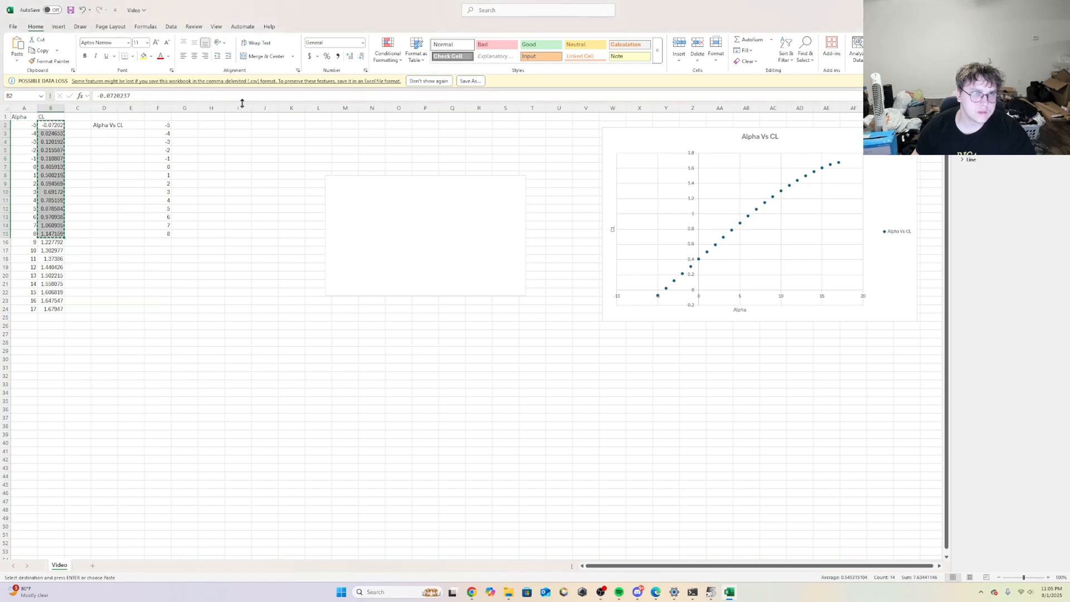
pyautogui.rightClick(191, 128)
pyautogui.click(217, 183)
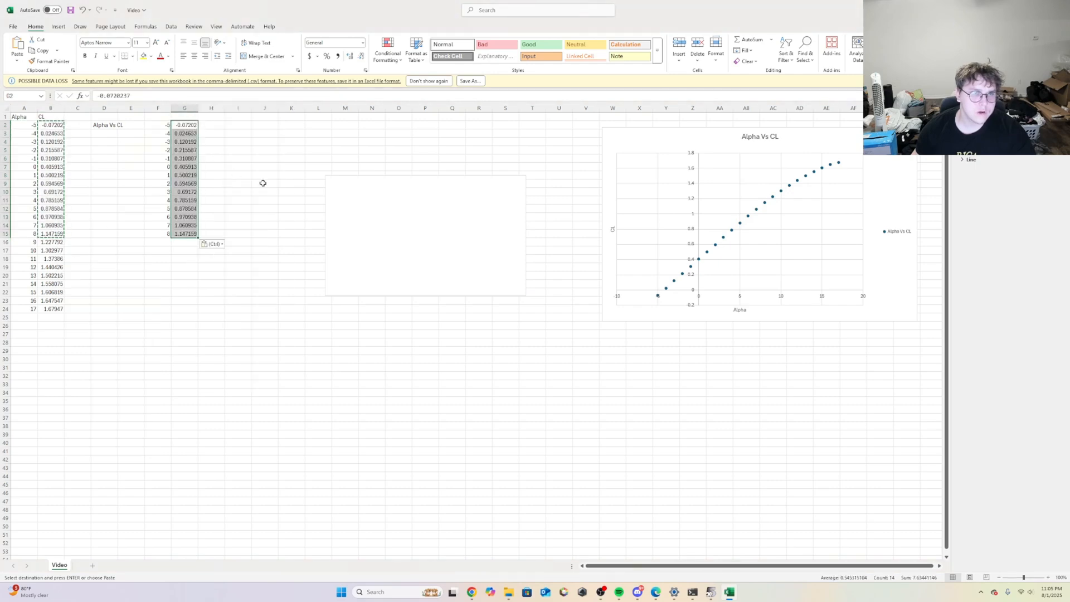
pyautogui.click(277, 189)
pyautogui.click(263, 157)
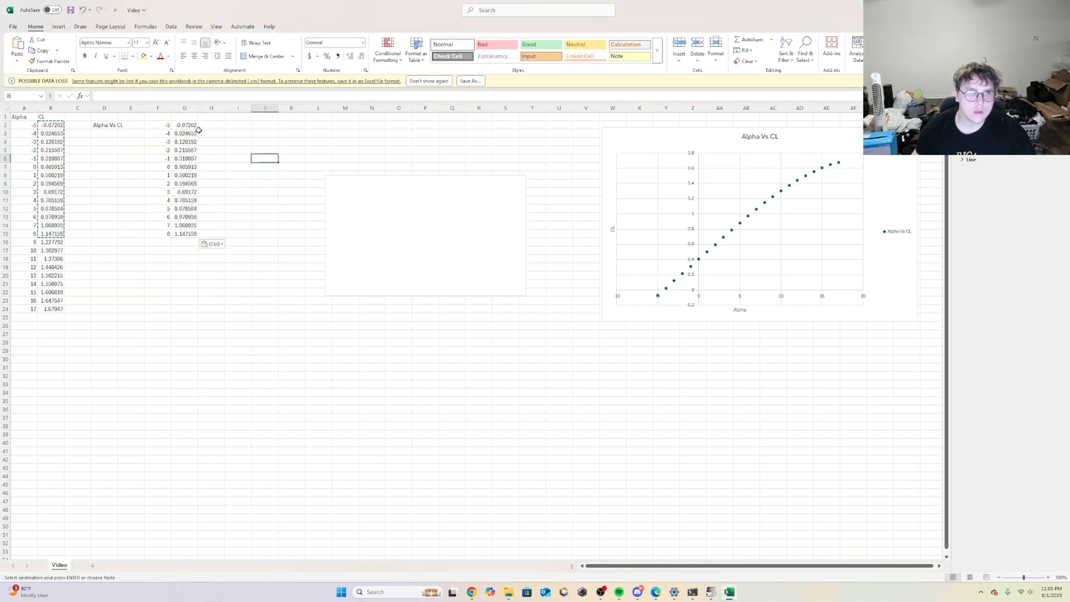
# - Copy the Alpha Vs CL label from D2 and paste it into cell I2
pyautogui.click(239, 126)
pyautogui.rightClick(111, 125)
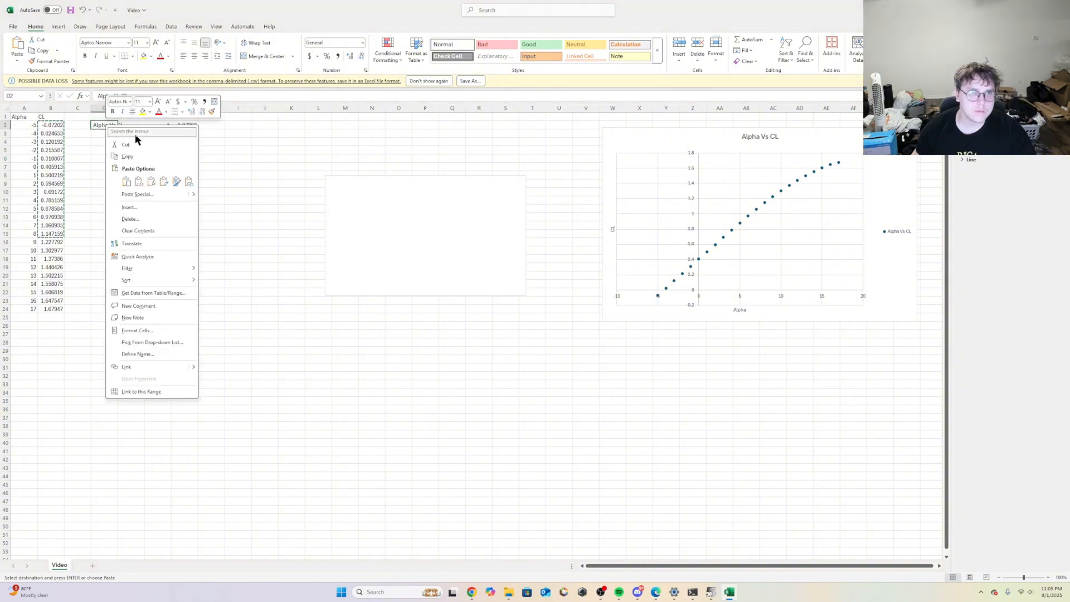
pyautogui.click(132, 154)
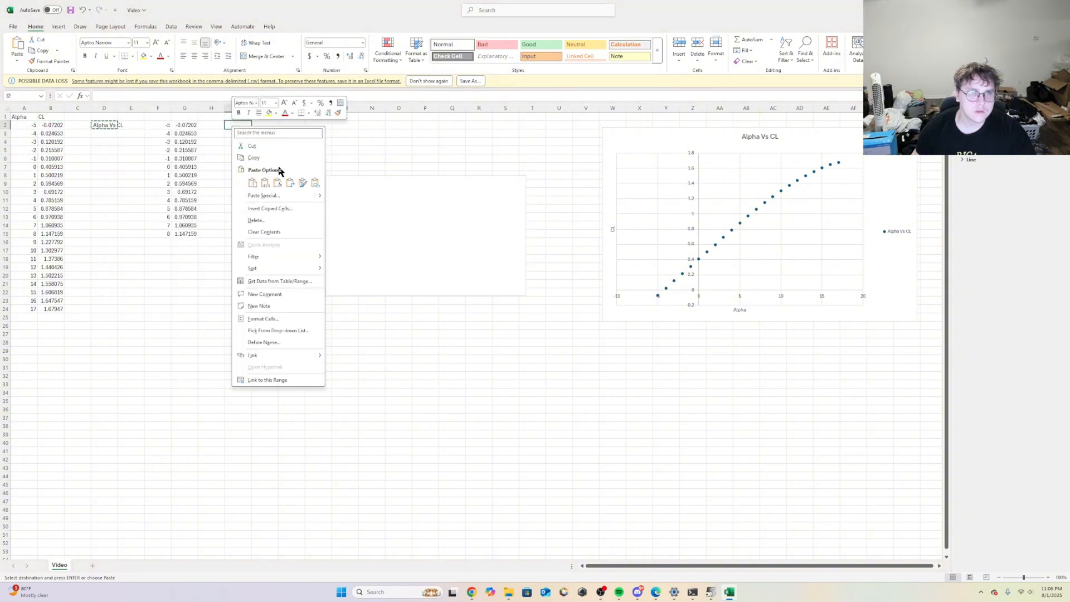
pyautogui.click(253, 182)
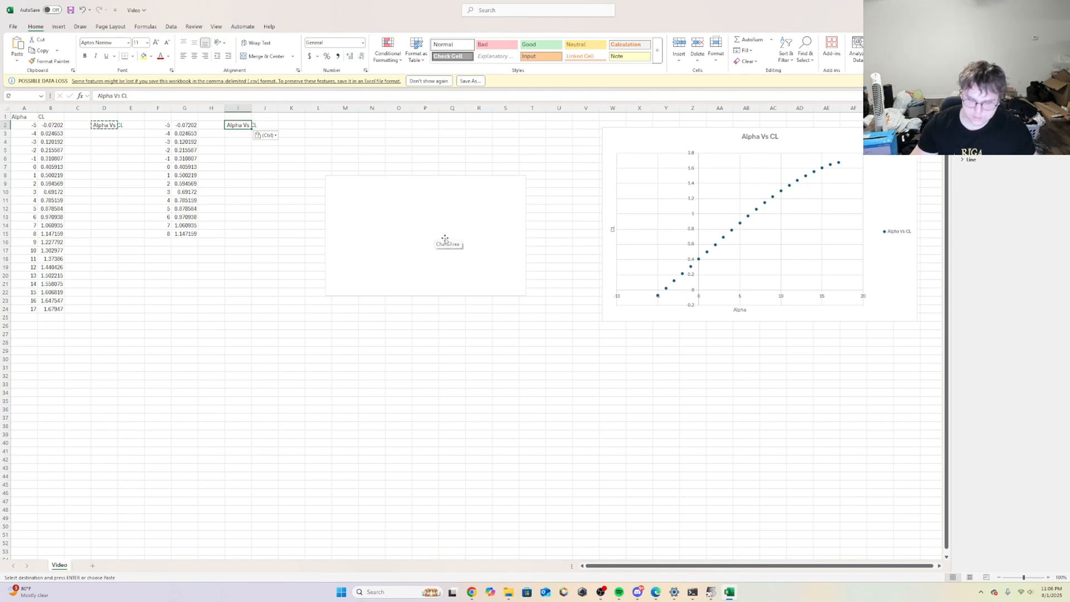
# - Extend the label in cell I2 to read "Alpha Vs CL Linear"
pyautogui.doubleClick(242, 124)
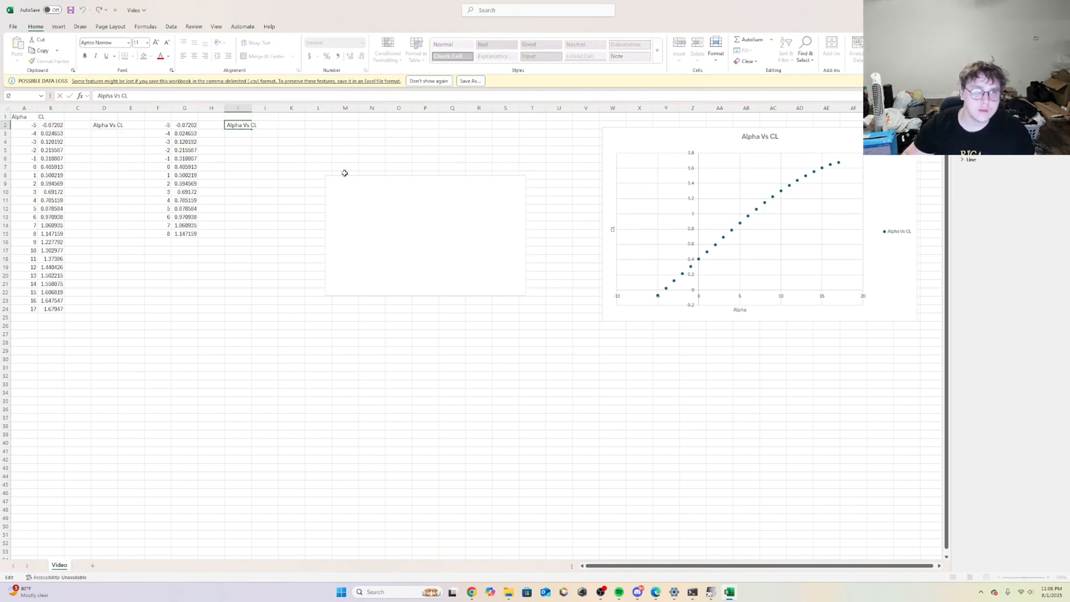
pyautogui.write('LineaR')
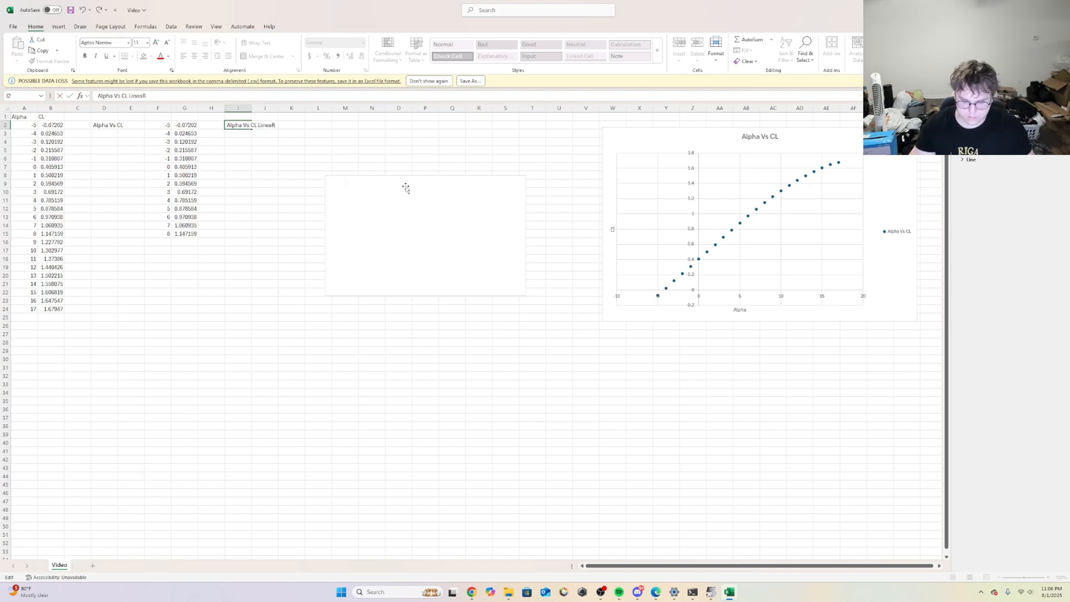
pyautogui.press('BackSpace')
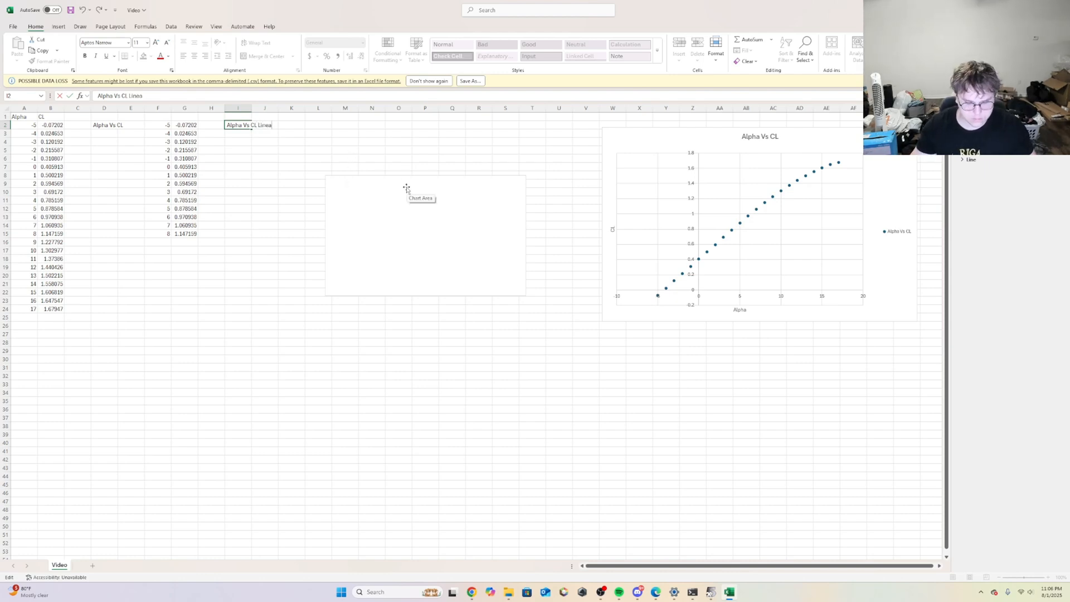
pyautogui.write('r')
pyautogui.press('Return')
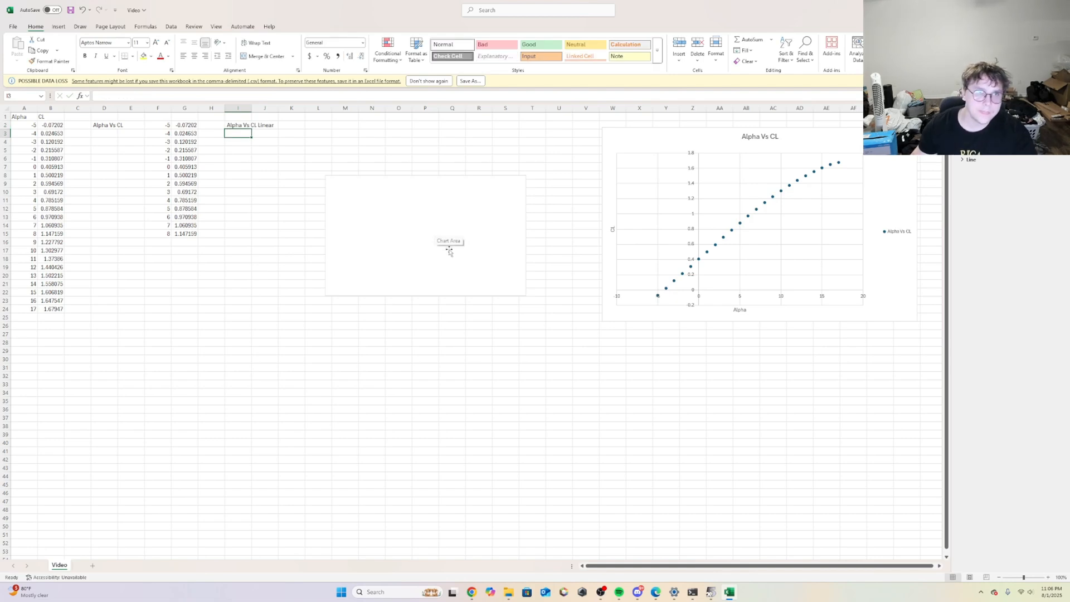
# - Add a data series to the blank scatter chart and take its name from cell I2
pyautogui.click(373, 198)
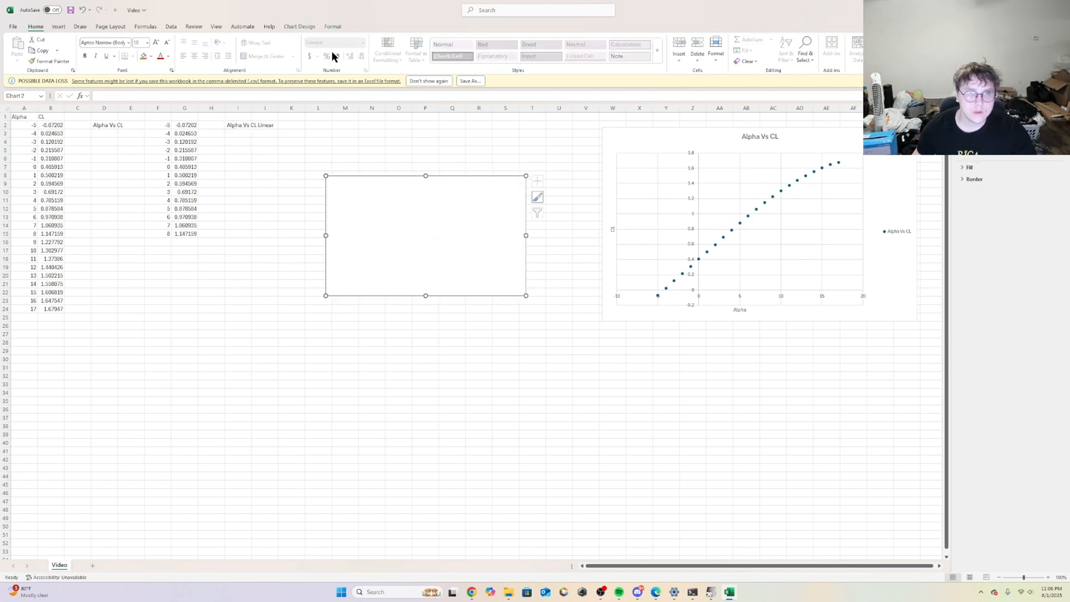
pyautogui.click(335, 28)
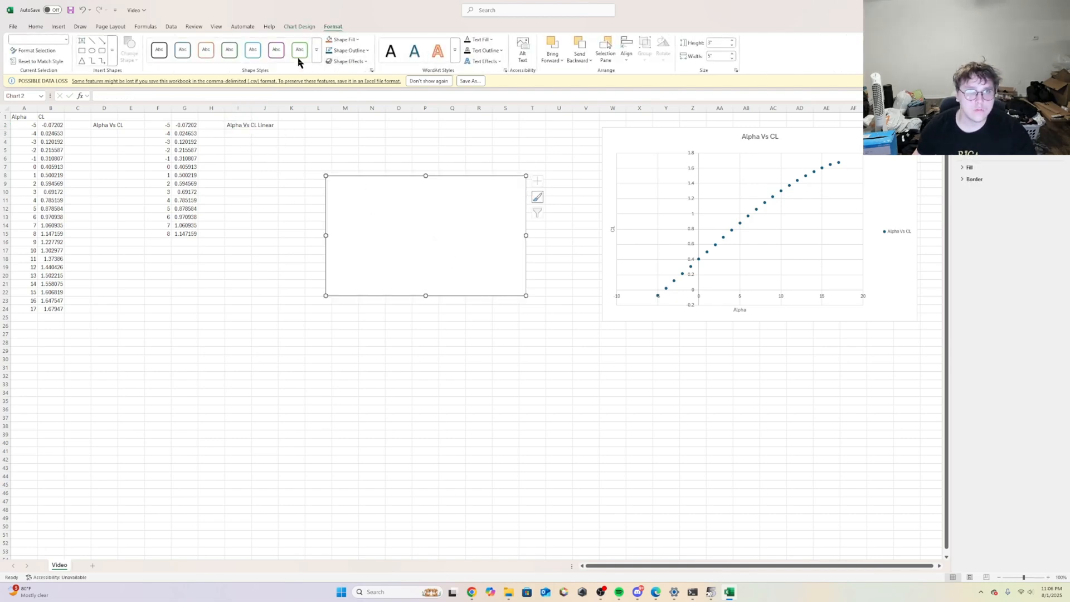
pyautogui.click(302, 26)
pyautogui.click(439, 54)
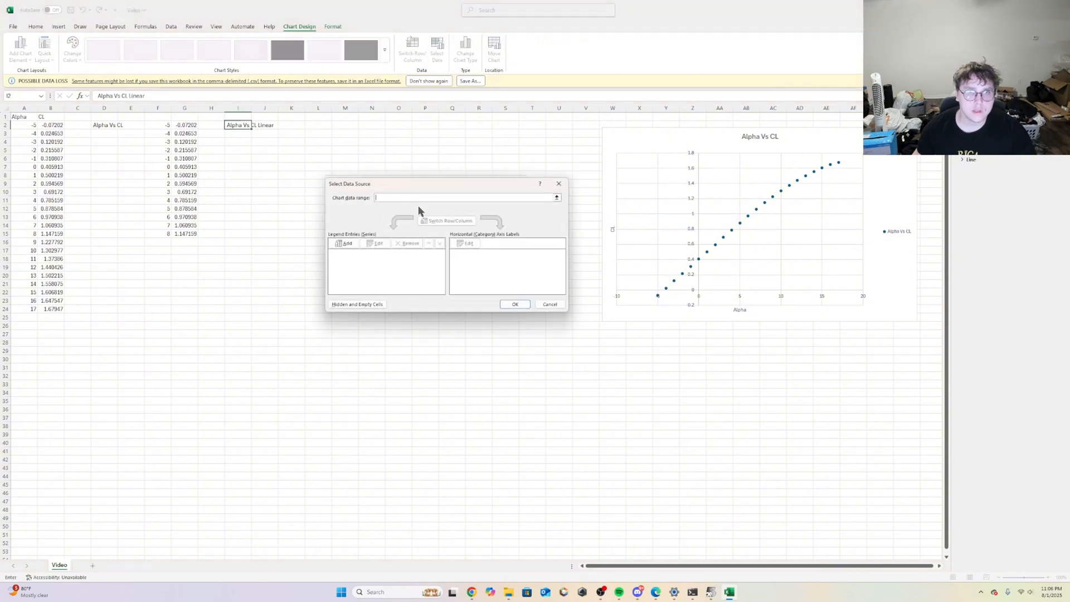
pyautogui.click(356, 242)
pyautogui.click(464, 231)
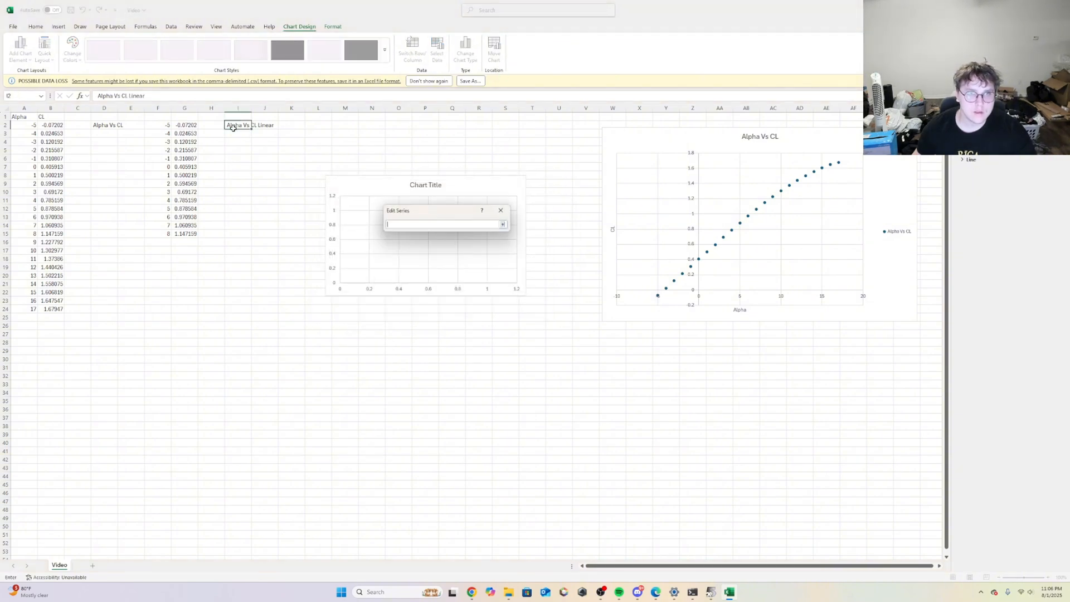
pyautogui.click(237, 125)
pyautogui.press('Return')
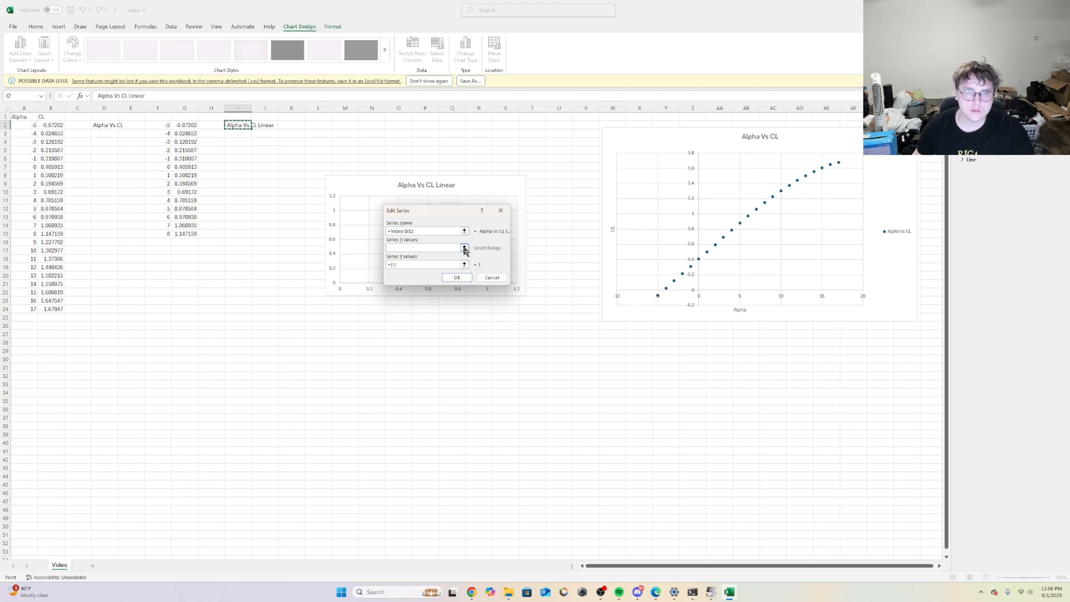
# - Set the new series' X values to F2:F15 and Y values to G2:G15, and apply the data source
pyautogui.click(464, 247)
pyautogui.moveTo(152, 130); pyautogui.dragTo(151, 233)
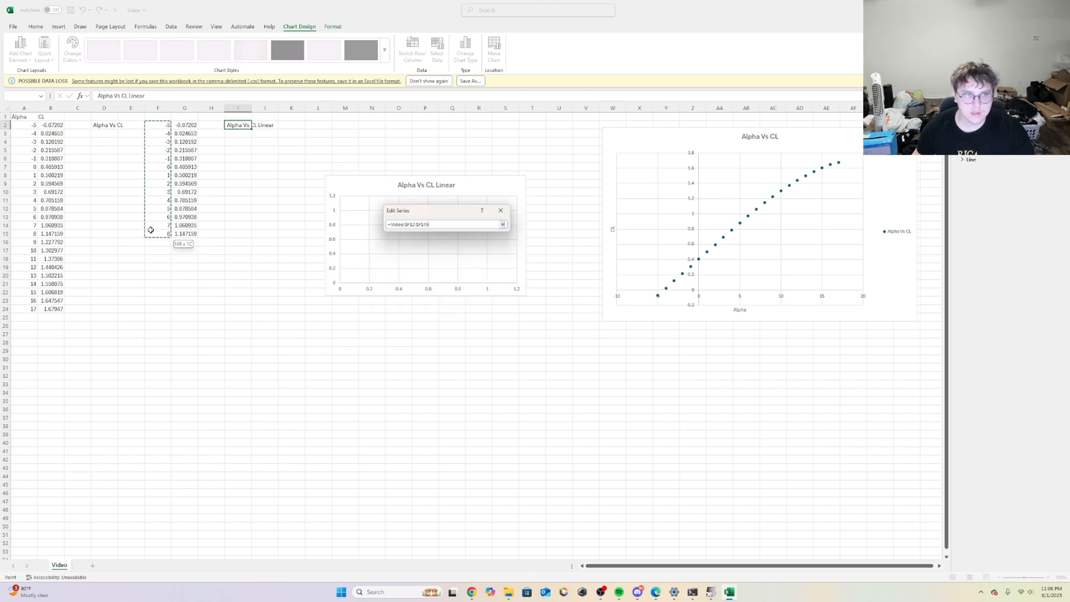
pyautogui.press('Return')
pyautogui.click(456, 262)
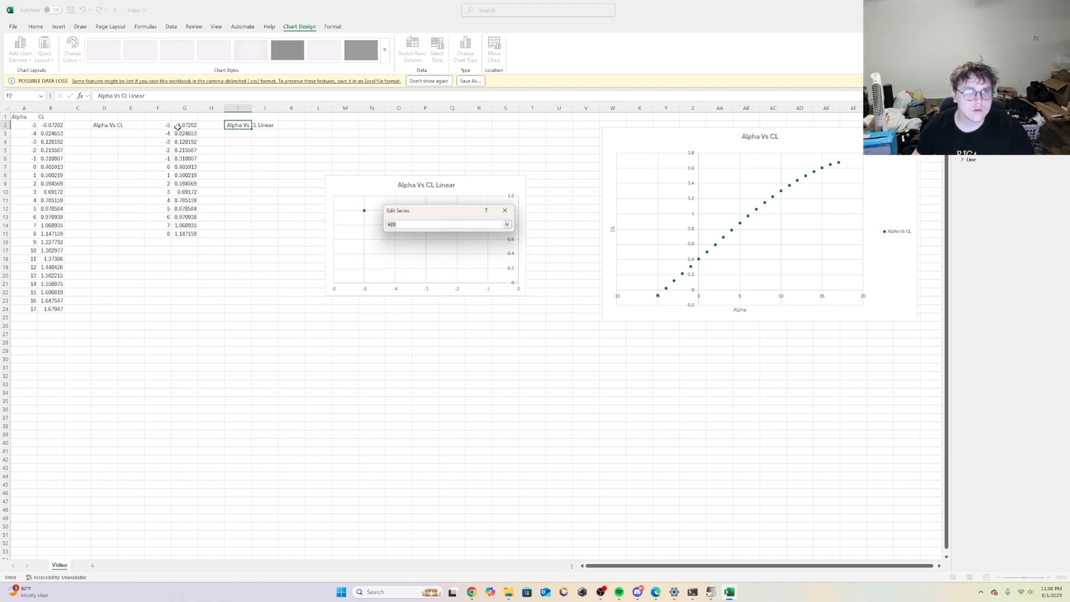
pyautogui.moveTo(177, 127); pyautogui.dragTo(207, 237)
pyautogui.press('Return')
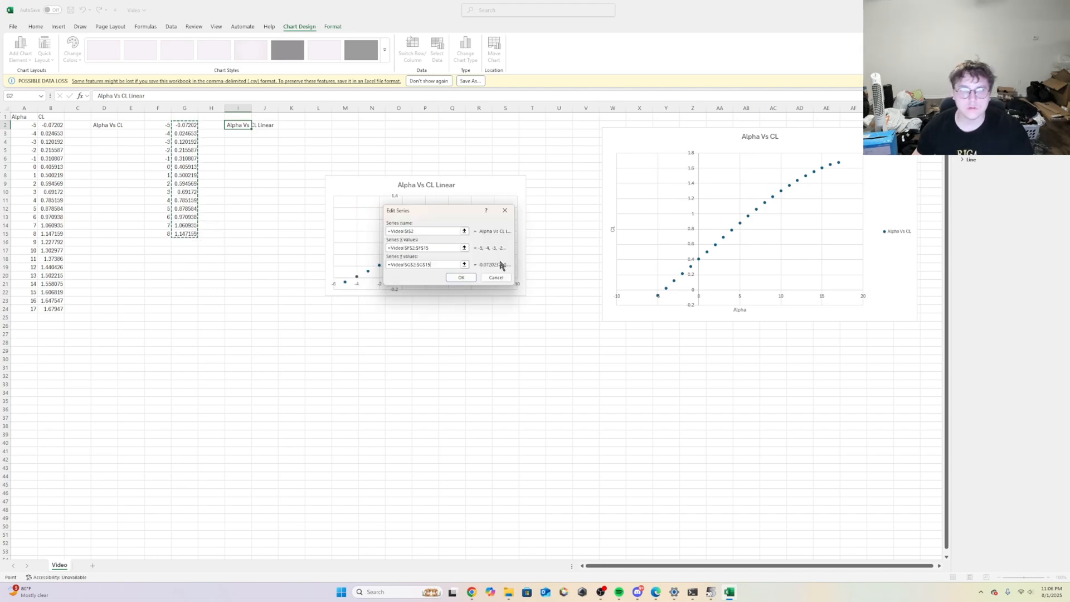
pyautogui.click(461, 277)
pyautogui.click(508, 303)
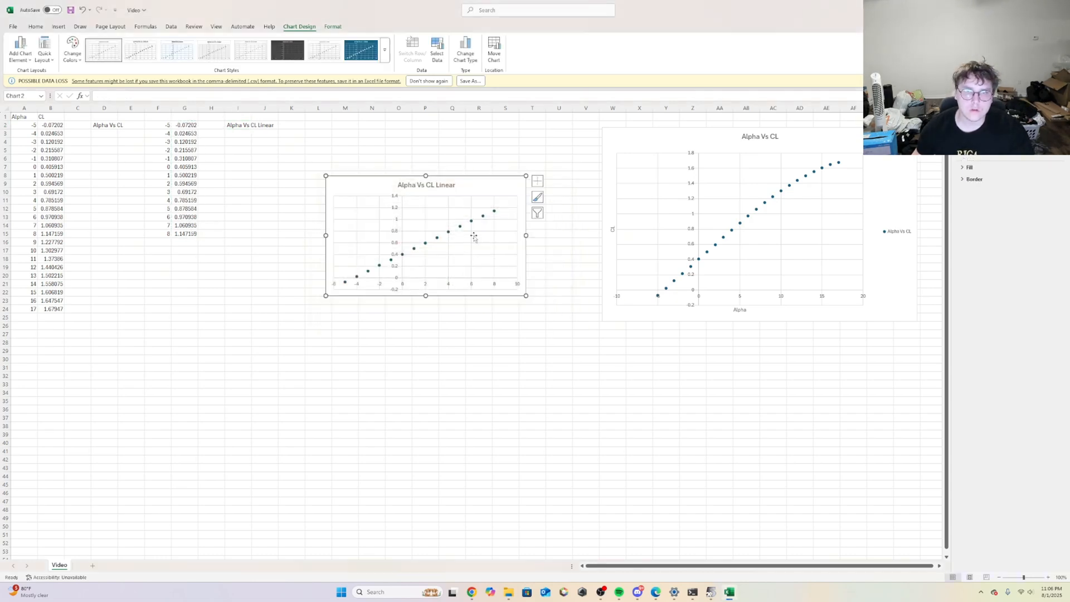
# - Add axis titles and a trendline to the Alpha Vs CL Linear chart
pyautogui.click(537, 180)
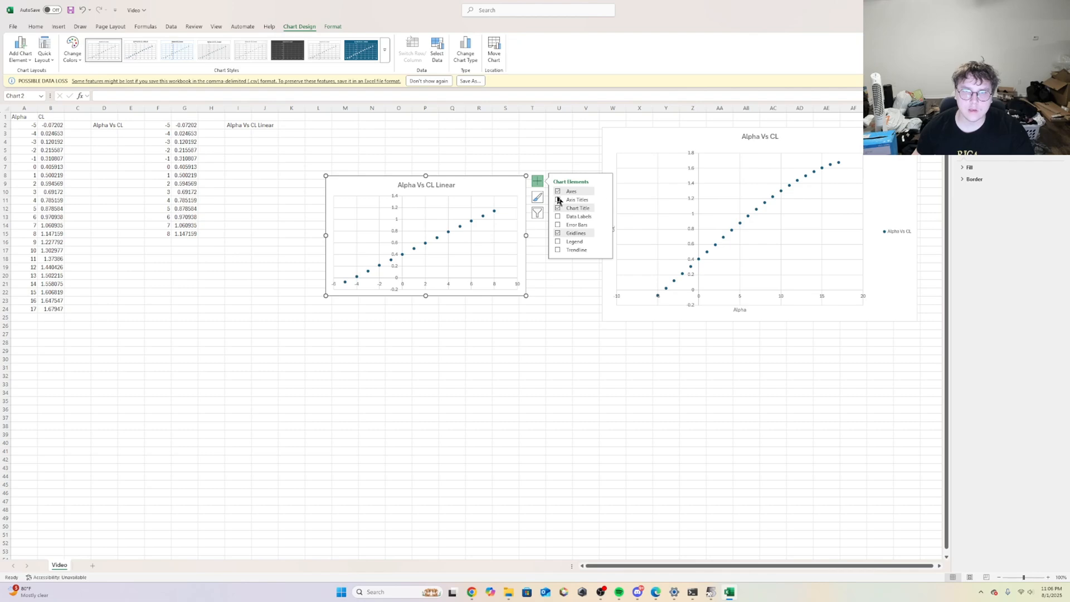
pyautogui.click(559, 200)
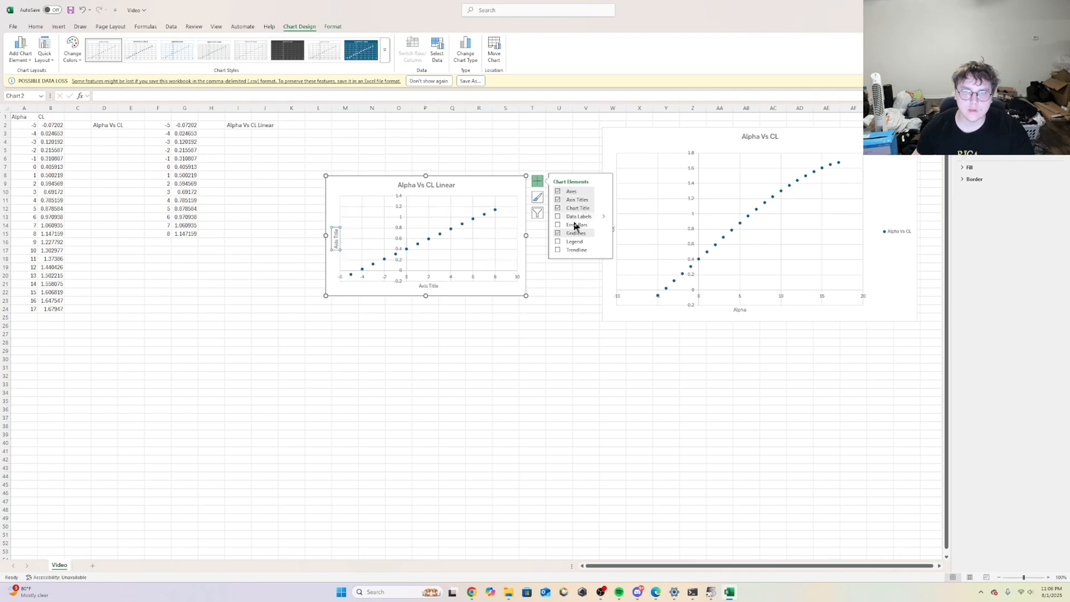
pyautogui.click(557, 250)
# - Rename the vertical axis title of the Alpha Vs CL Linear chart to "CL"
pyautogui.click(337, 241)
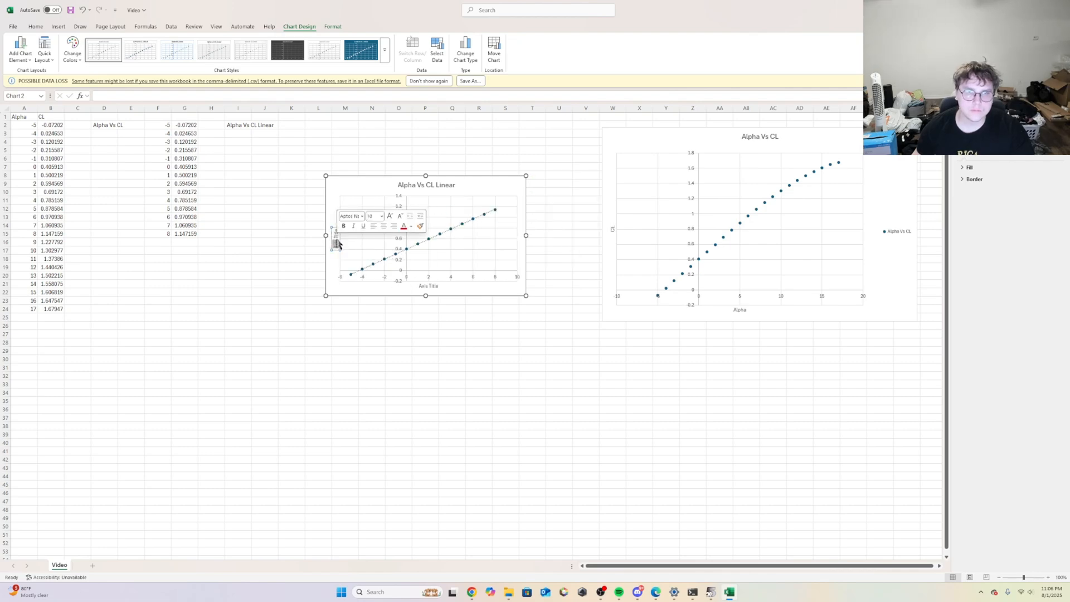
pyautogui.doubleClick(339, 244)
pyautogui.tripleClick(337, 240)
pyautogui.doubleClick(337, 245)
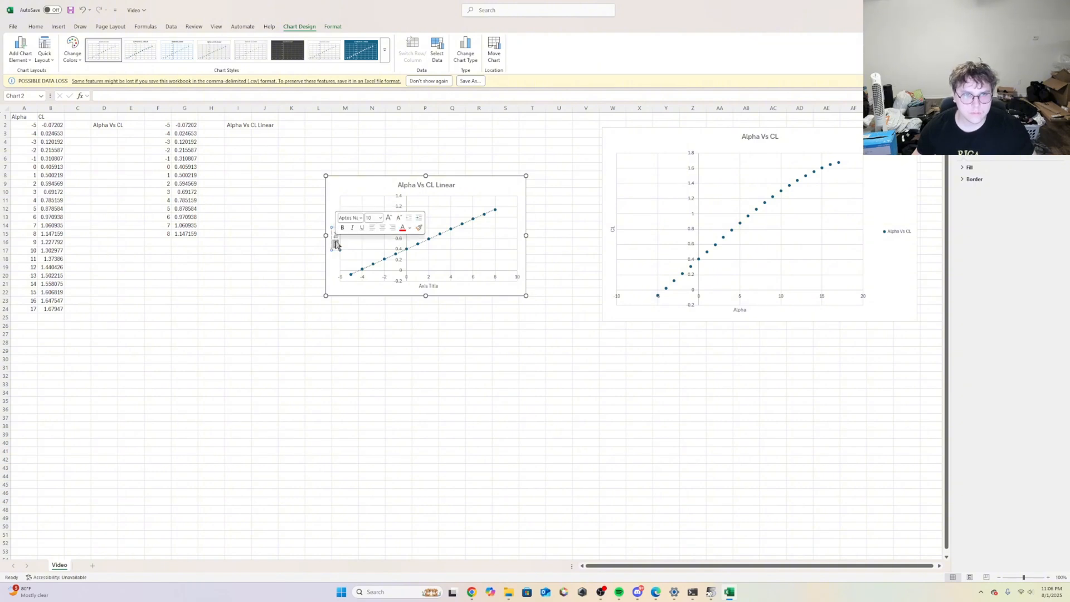
pyautogui.click(337, 245)
pyautogui.tripleClick(337, 244)
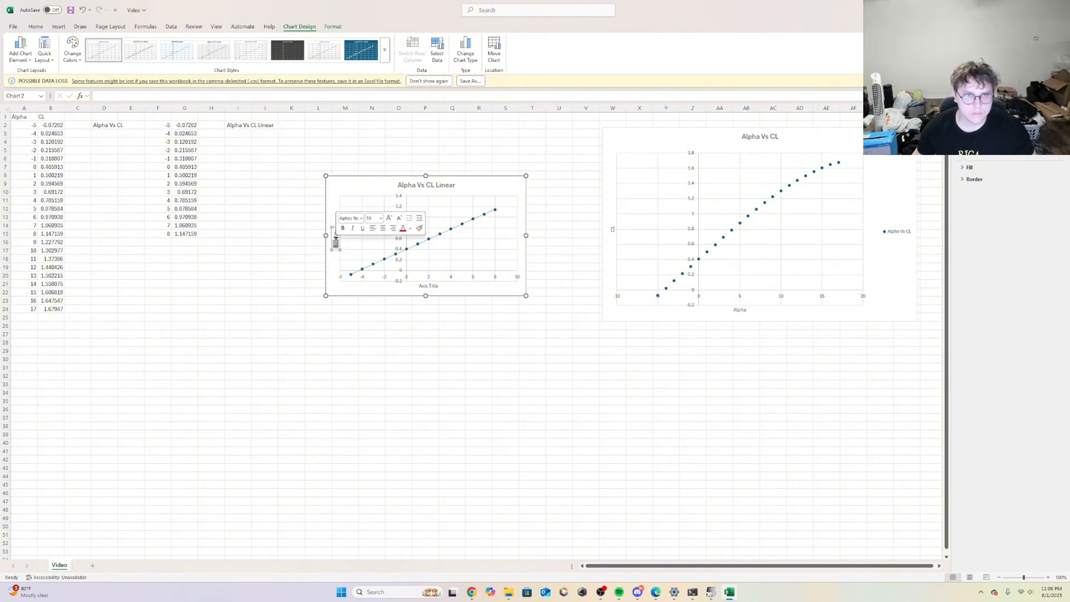
pyautogui.write('CL')
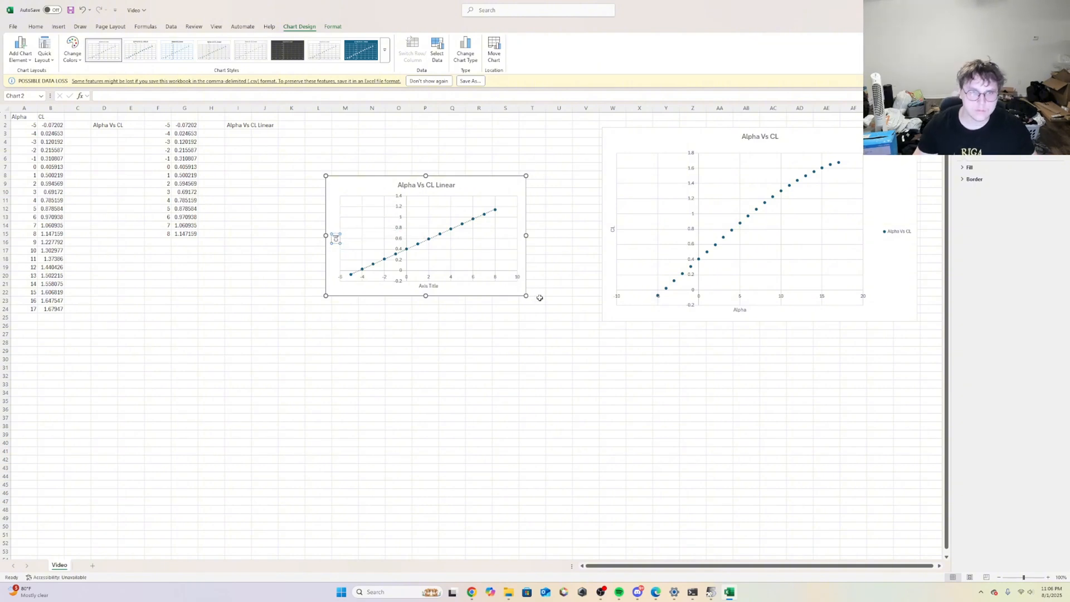
# - Rename the horizontal axis title of the Alpha Vs CL Linear chart to "Alpha"
pyautogui.click(427, 286)
pyautogui.click(427, 287)
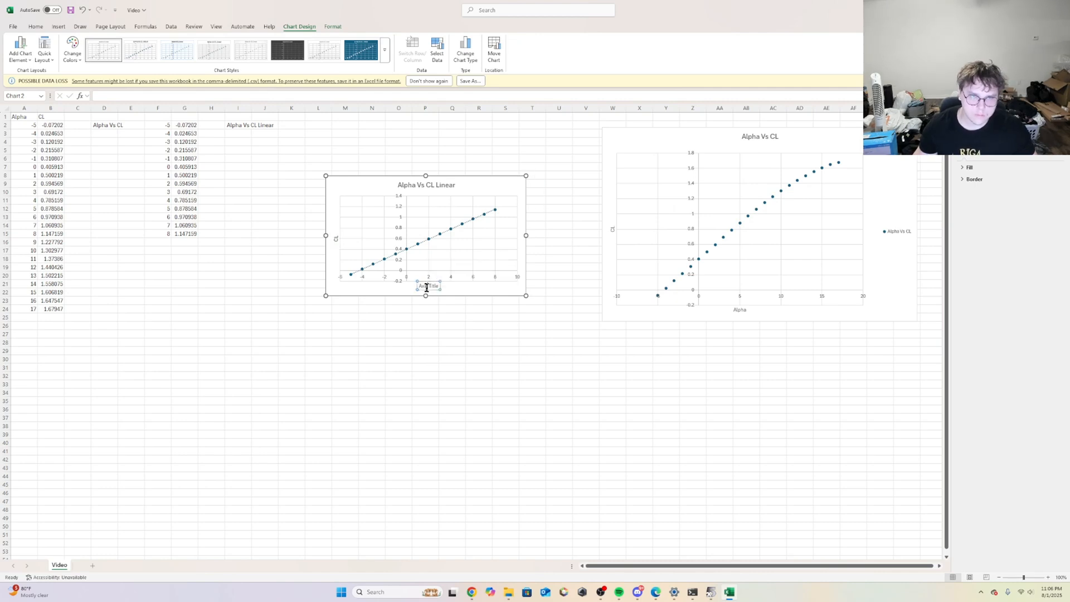
pyautogui.tripleClick(427, 287)
pyautogui.write('Alpha')
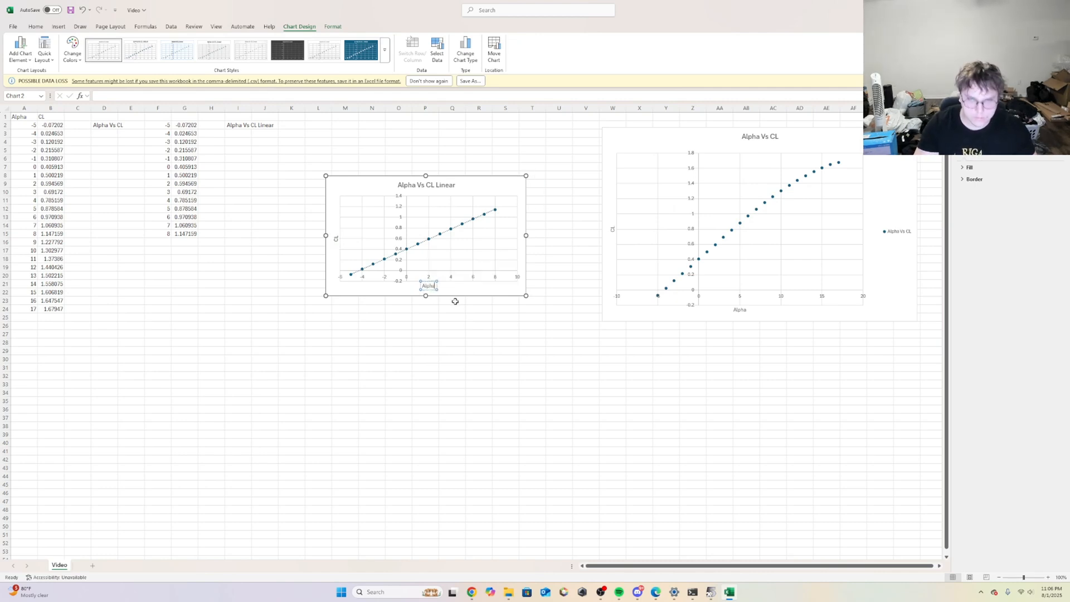
pyautogui.click(534, 184)
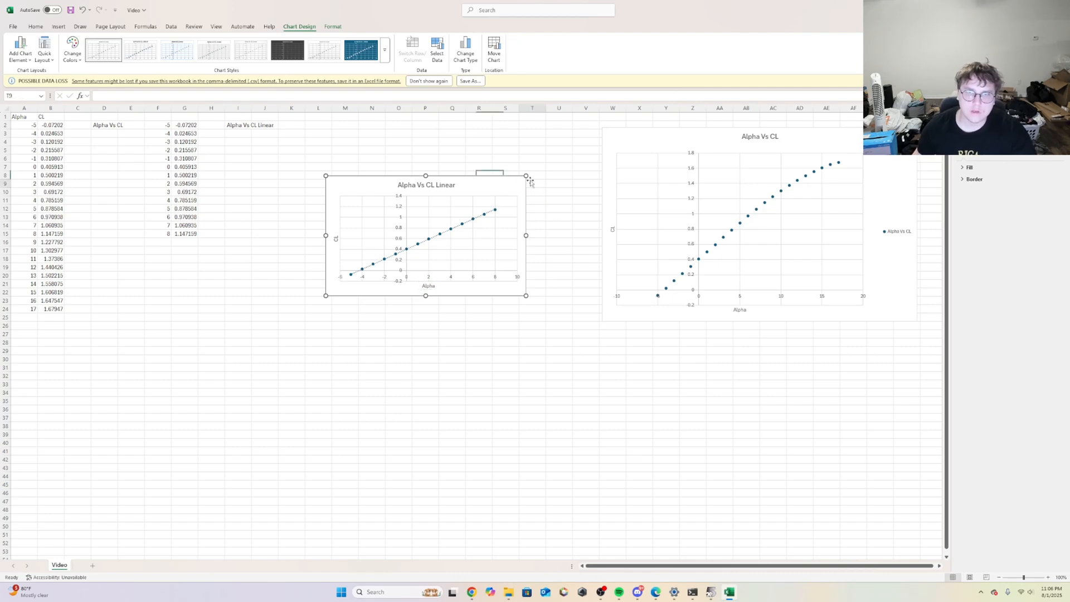
pyautogui.click(509, 185)
pyautogui.click(538, 181)
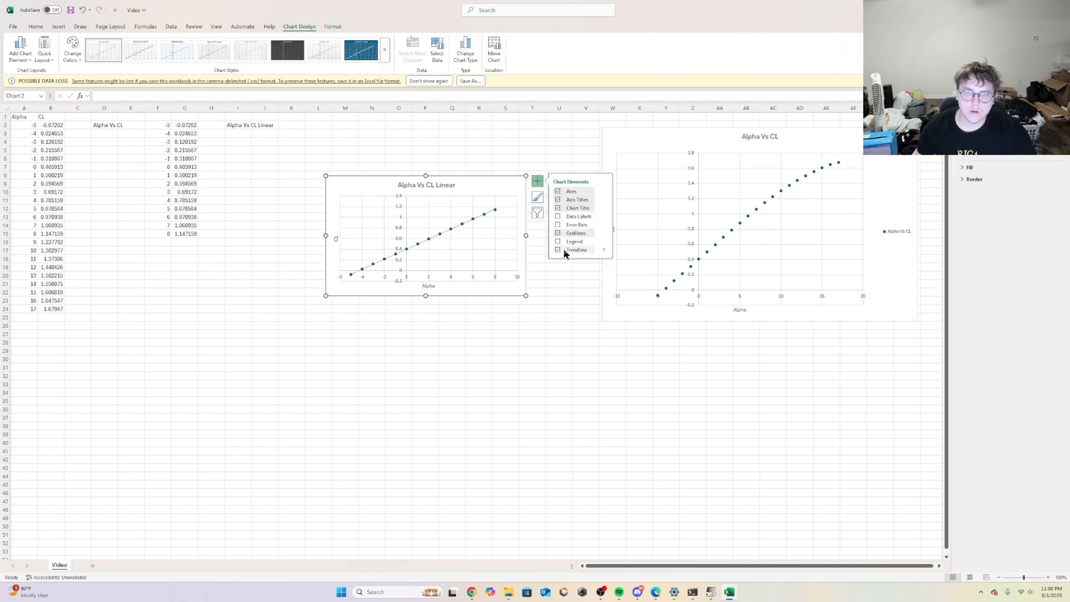
pyautogui.click(602, 249)
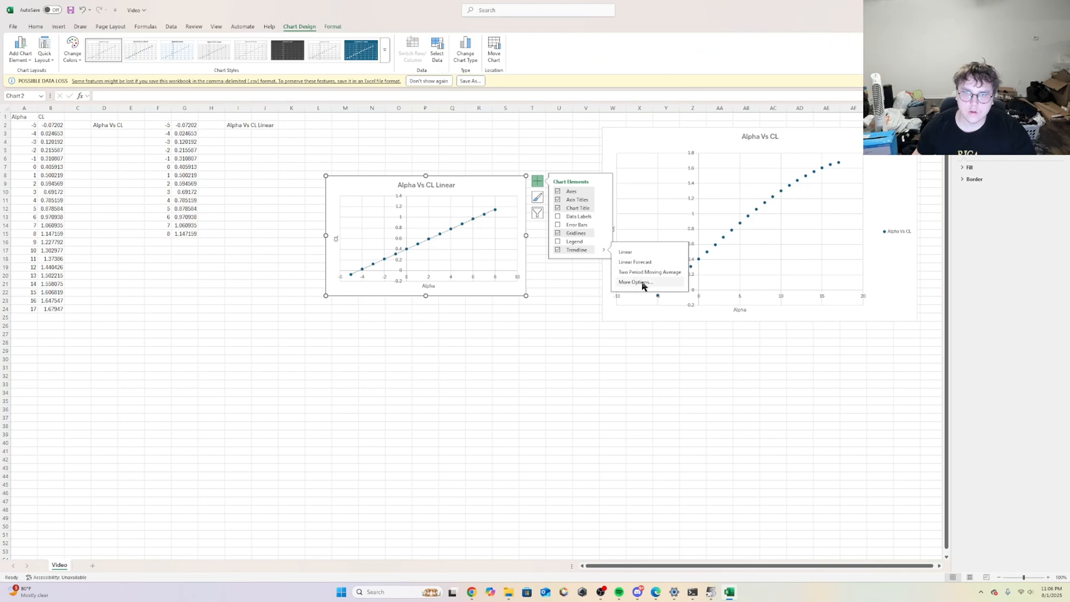
pyautogui.click(636, 281)
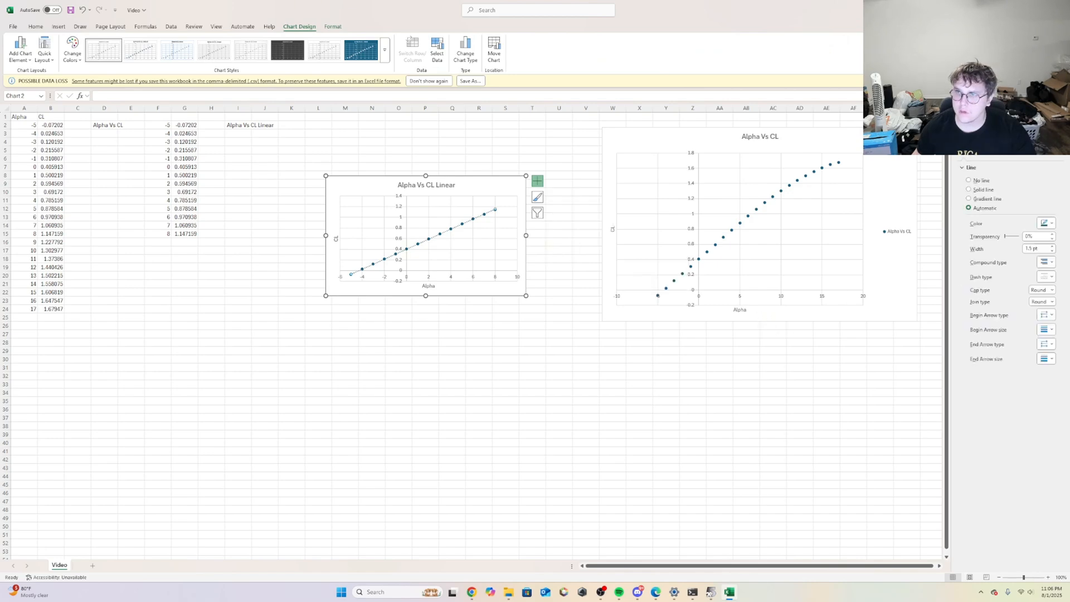
pyautogui.click(1056, 114)
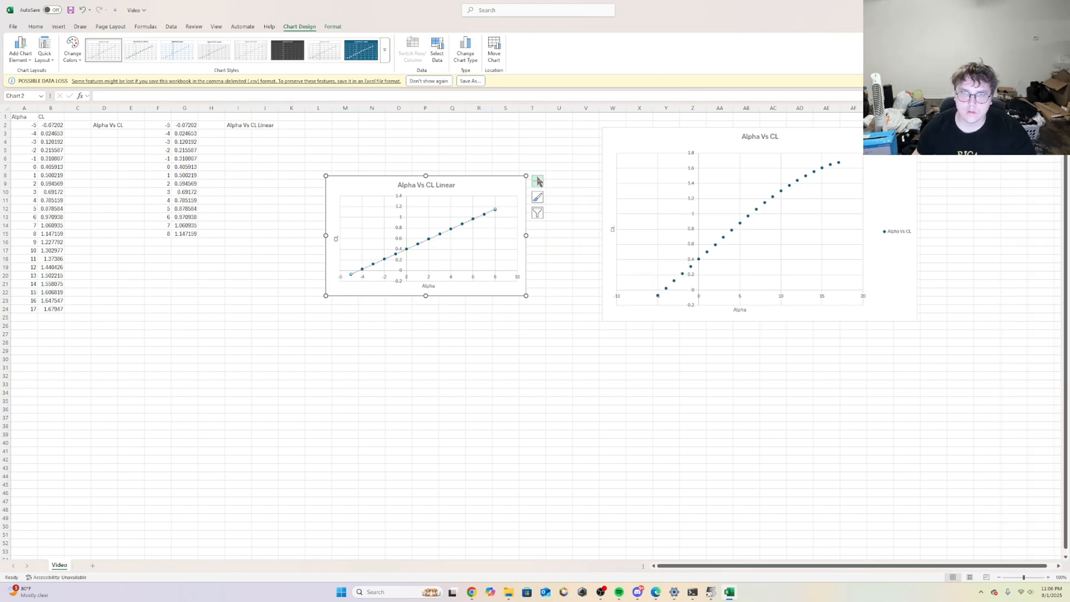
# - Display the linear trendline's equation on the Alpha Vs CL Linear chart
pyautogui.rightClick(519, 191)
pyautogui.click(520, 189)
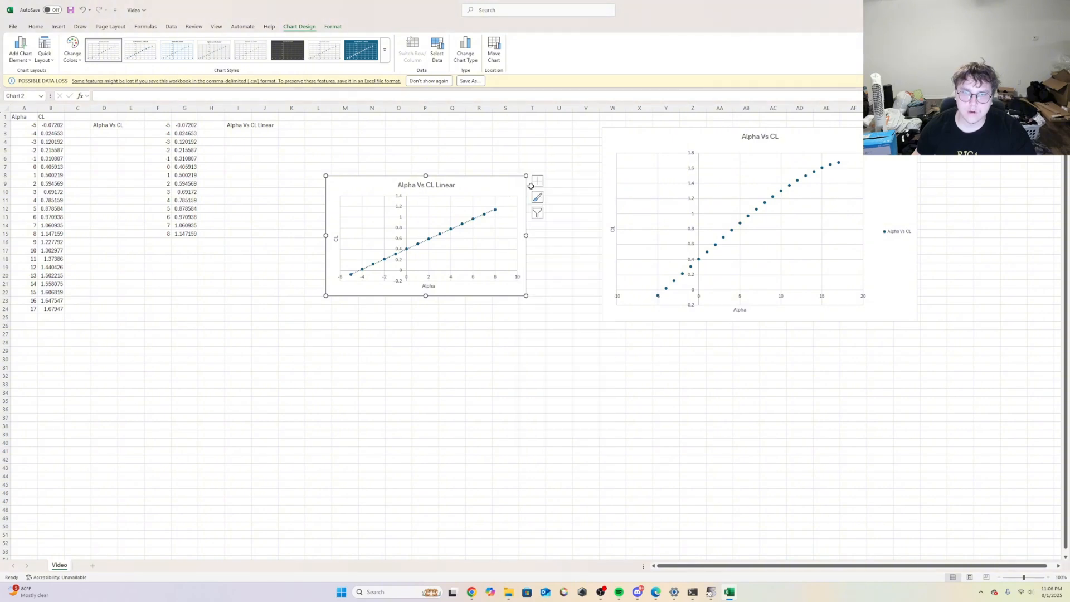
pyautogui.click(537, 181)
pyautogui.click(604, 251)
pyautogui.click(628, 281)
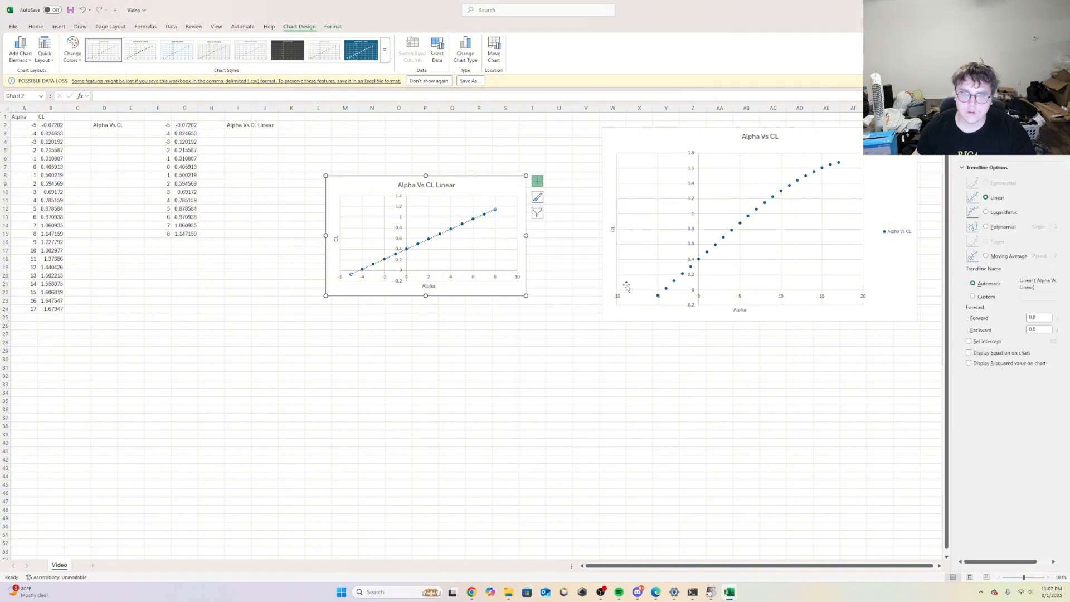
pyautogui.click(969, 353)
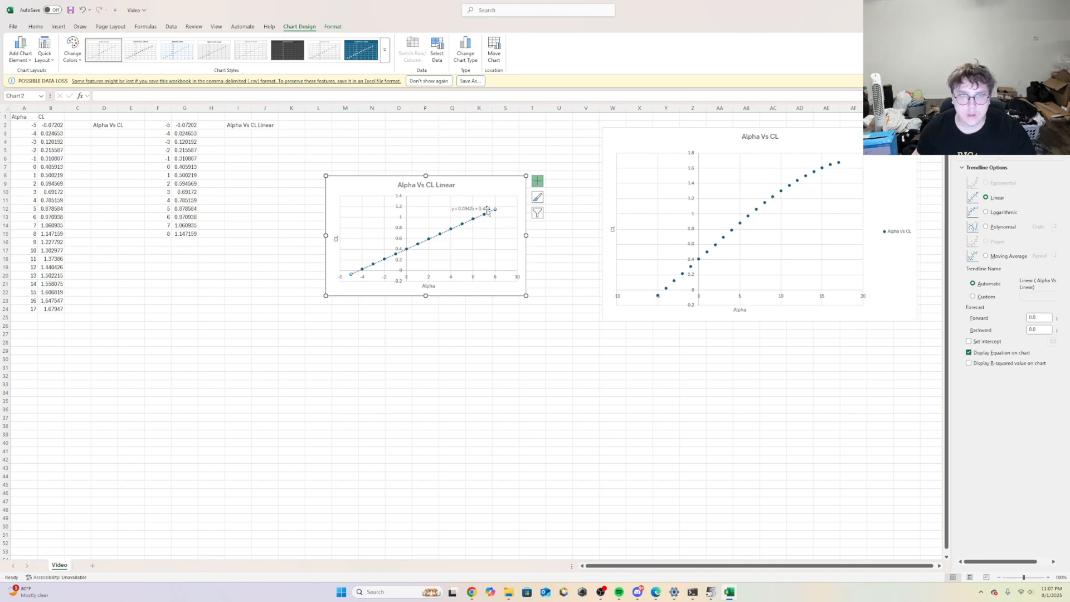
# - Move the trendline equation label above the plot area, beside the Alpha Vs CL Linear chart title
pyautogui.moveTo(487, 209); pyautogui.dragTo(484, 186)
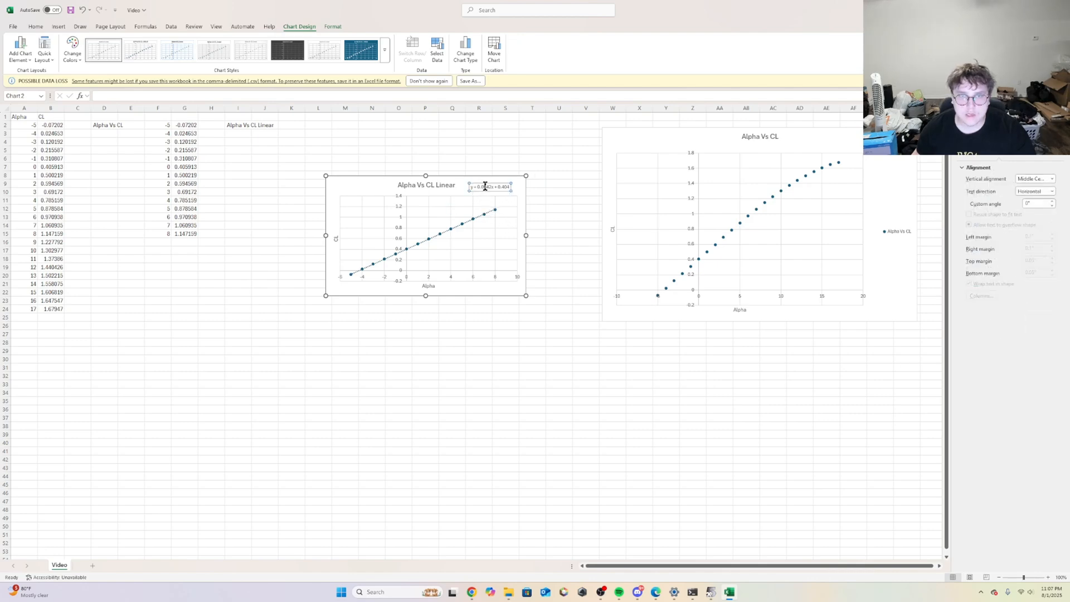
pyautogui.click(492, 197)
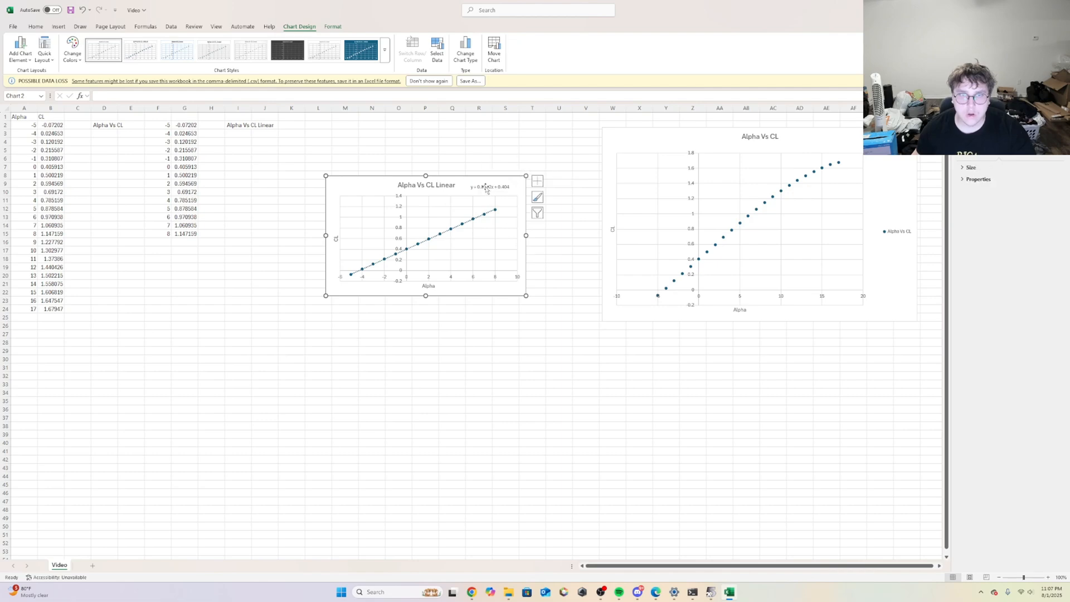
pyautogui.click(486, 188)
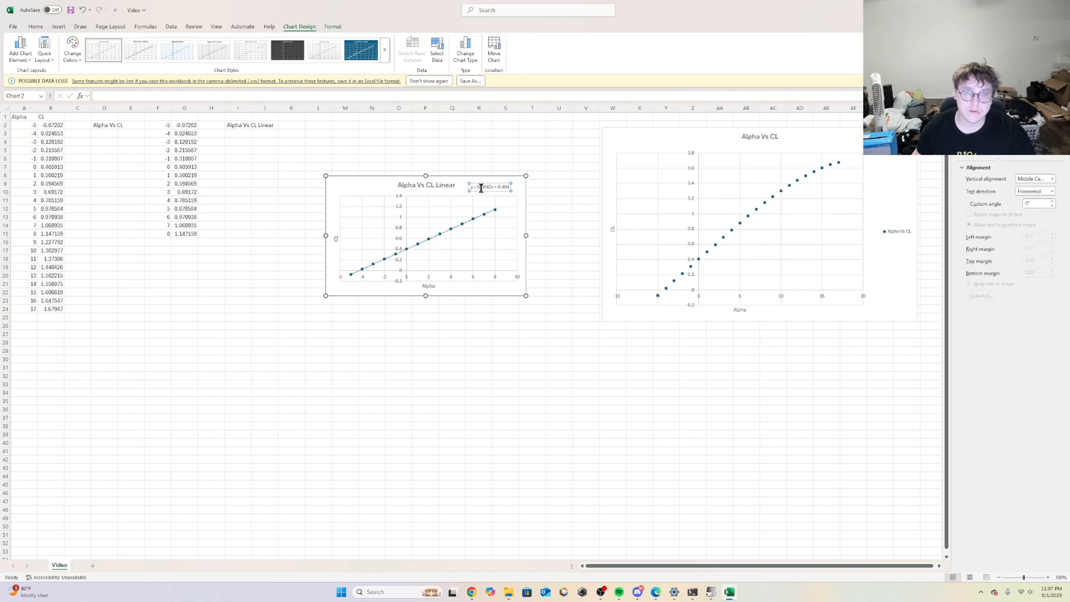
# - Nudge the trendline equation label slightly upward and change the Alpha Vs CL Linear chart to Scatter with Smooth Lines
pyautogui.moveTo(481, 188); pyautogui.dragTo(479, 182)
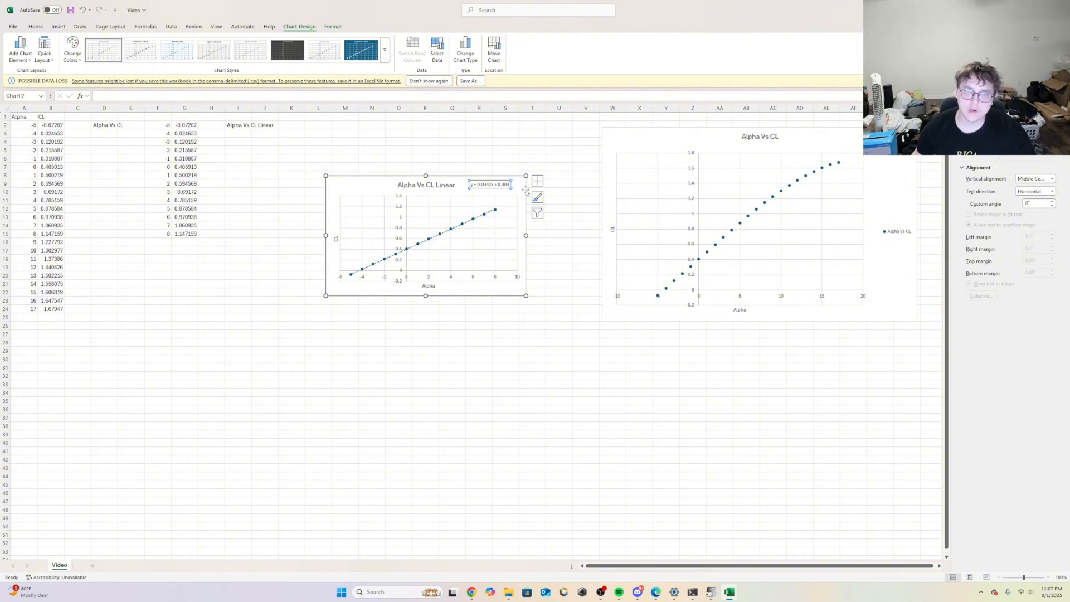
pyautogui.click(466, 51)
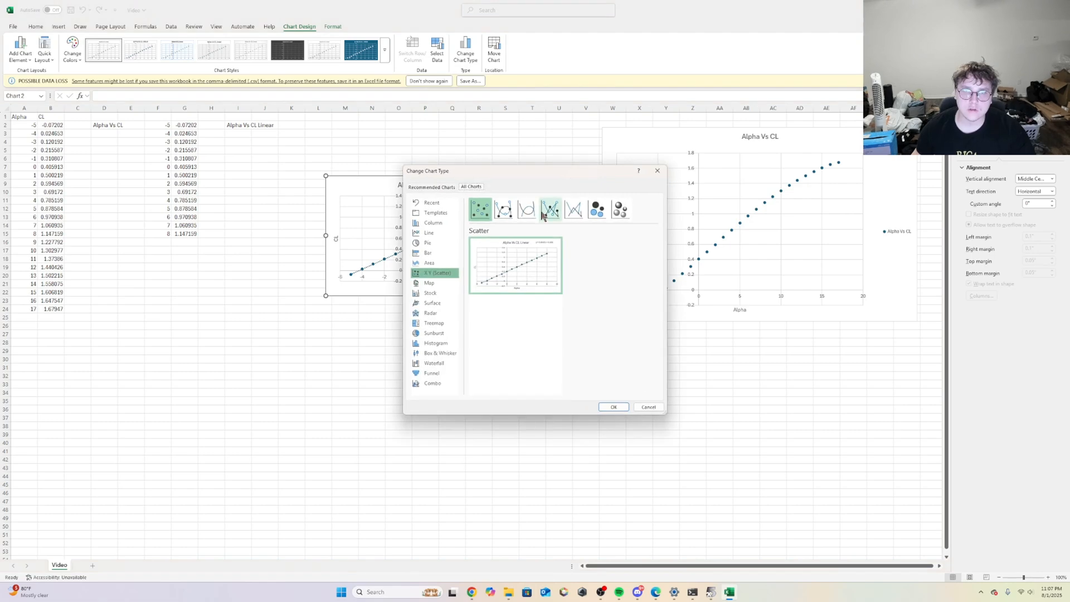
pyautogui.click(527, 210)
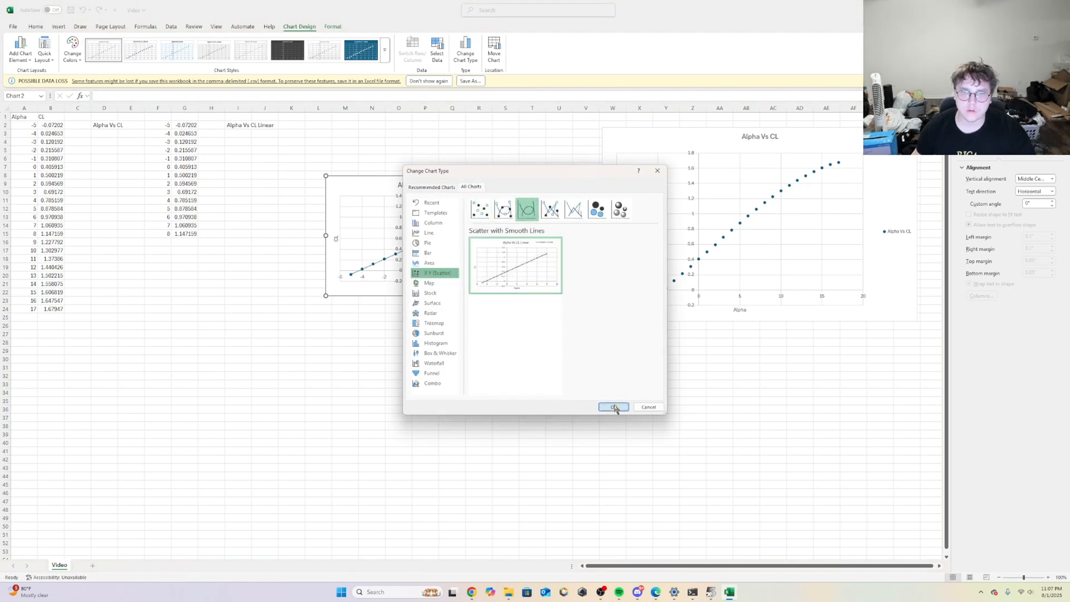
pyautogui.click(614, 406)
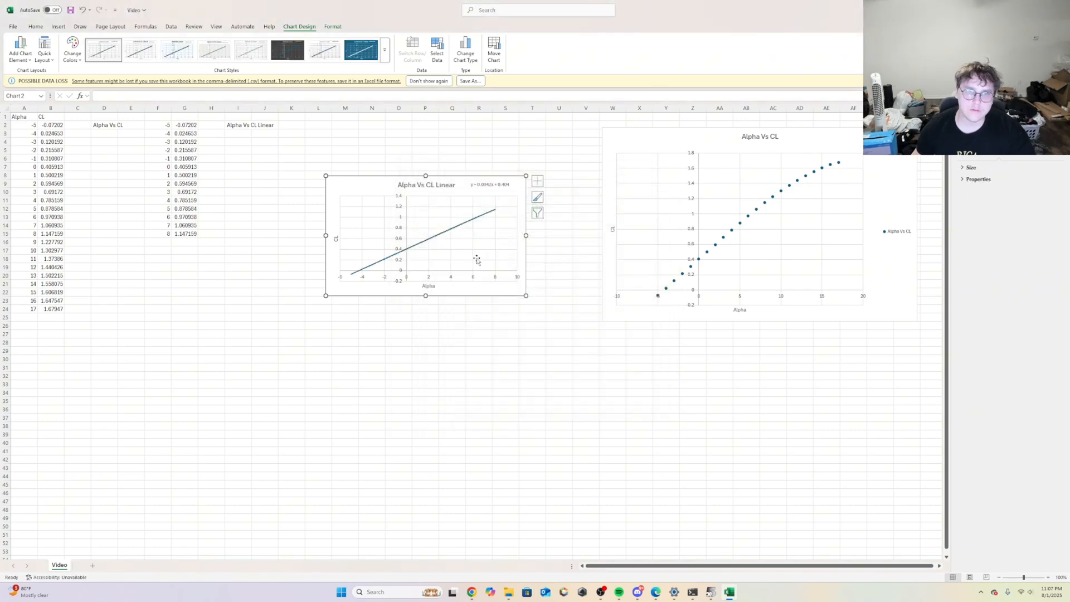
# - Change the full-range Alpha Vs CL chart's type to Scatter with Smooth Lines
pyautogui.click(741, 142)
pyautogui.click(466, 53)
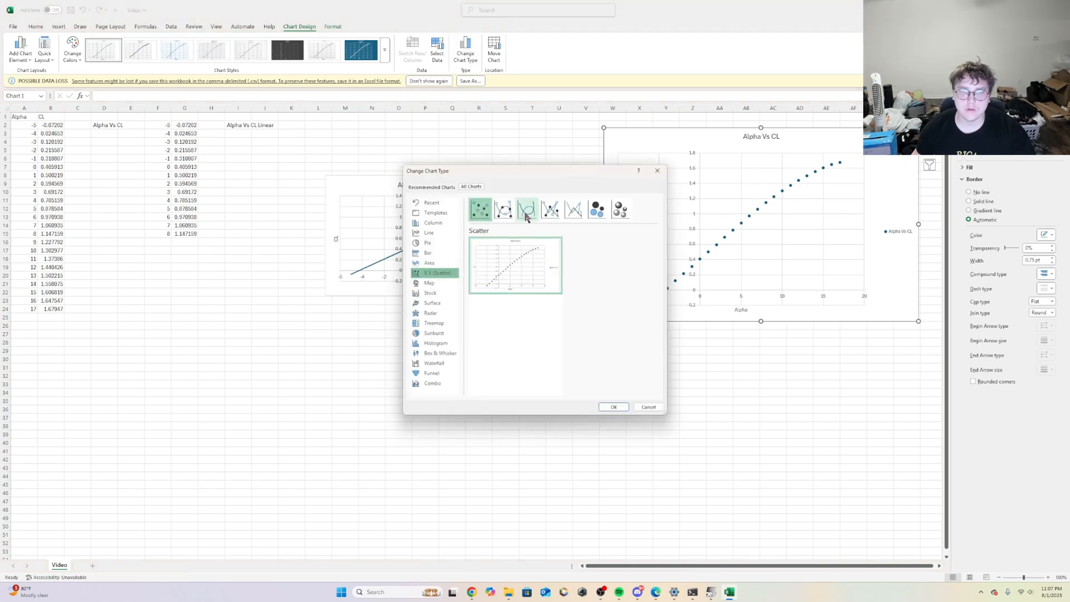
pyautogui.click(527, 210)
pyautogui.click(614, 406)
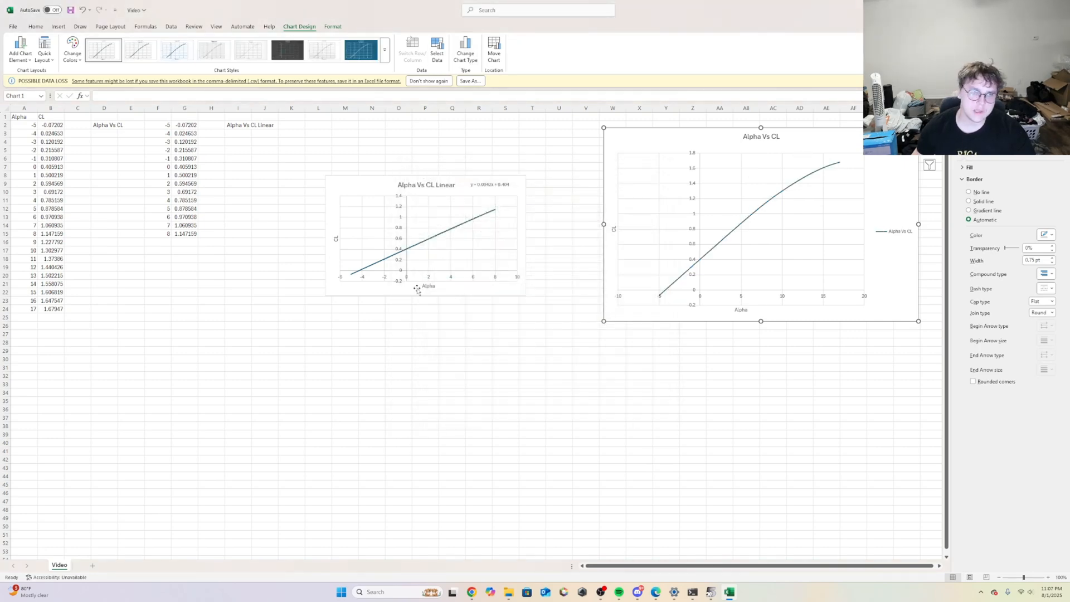